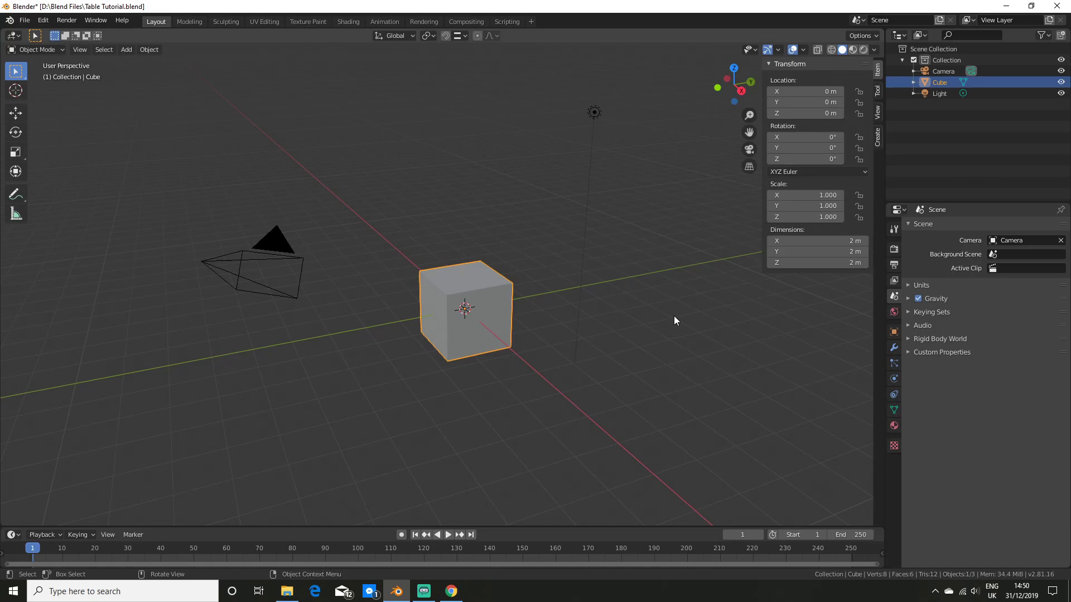
Step: Set the default cube's Z dimension to 0.751 m for the table leg's height
key("n")
key("n")
key("n")
key("n")
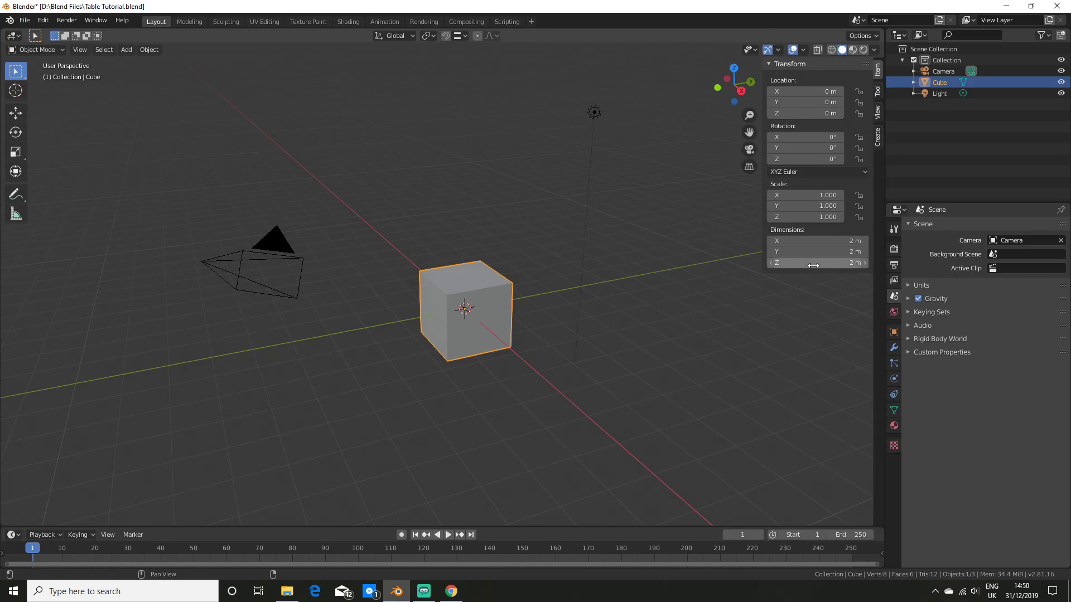
left_click(814, 265)
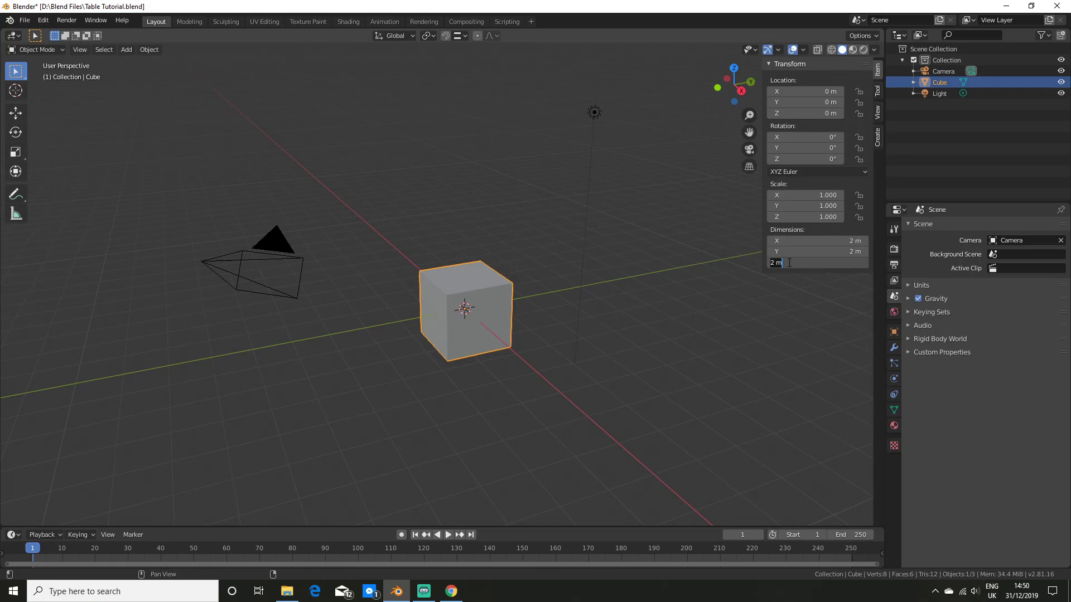
key("BackSpace")
type("0.751")
key("Return")
scroll(611, 338, "up", 4)
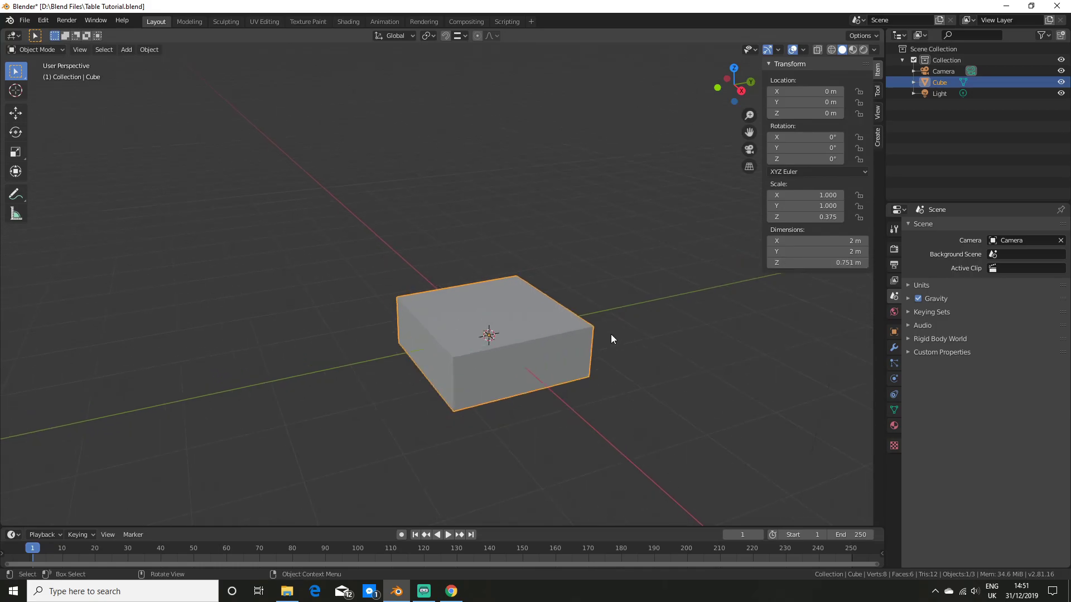
Step: Set the leg's Y dimension to 0.063 m
left_click(805, 253)
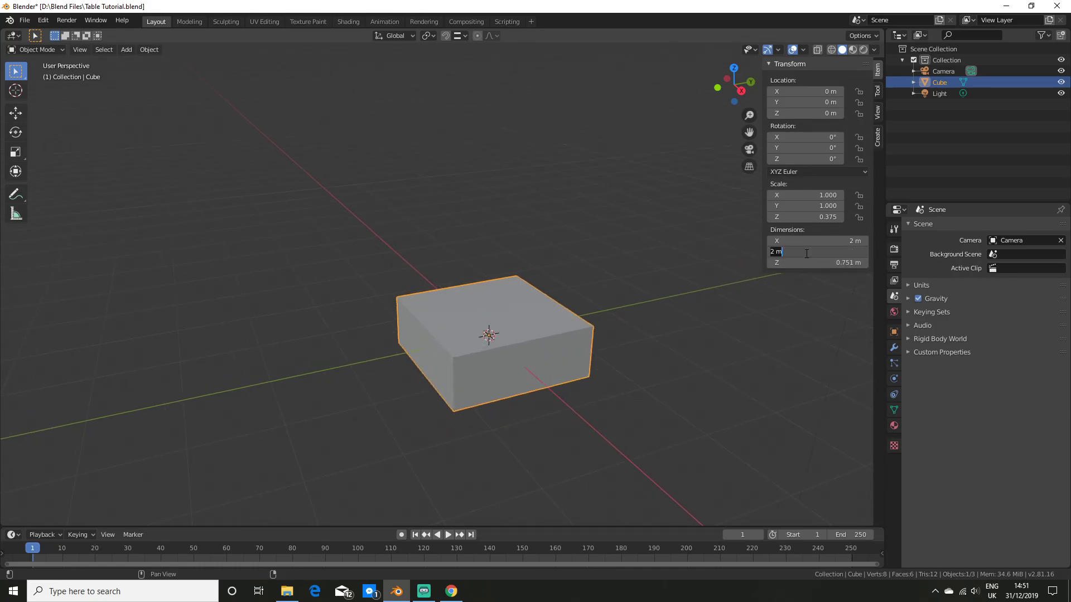
type("0.063")
key("Return")
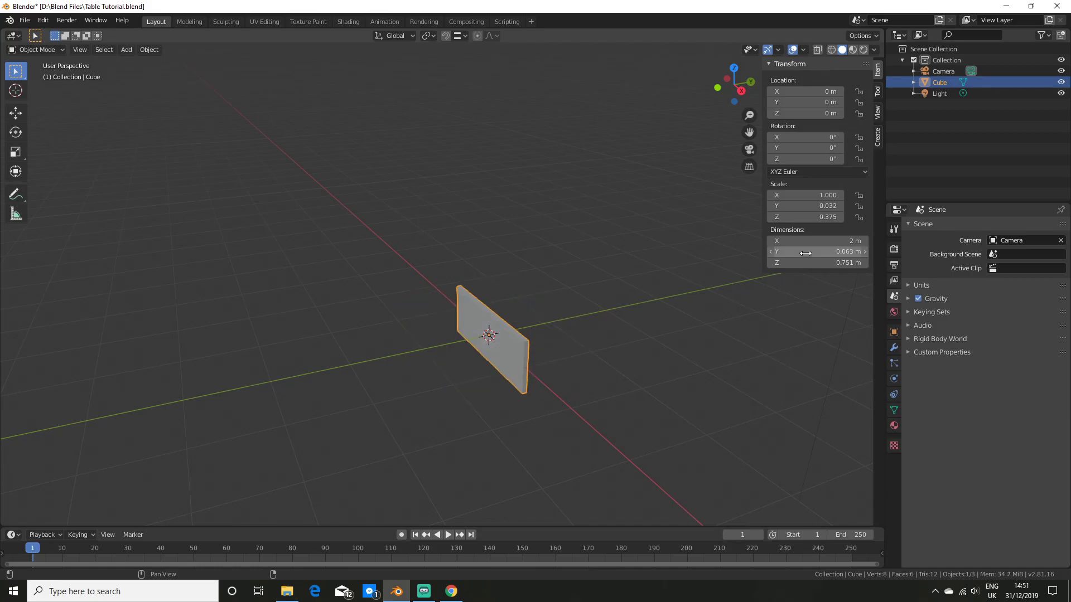
left_click(806, 253)
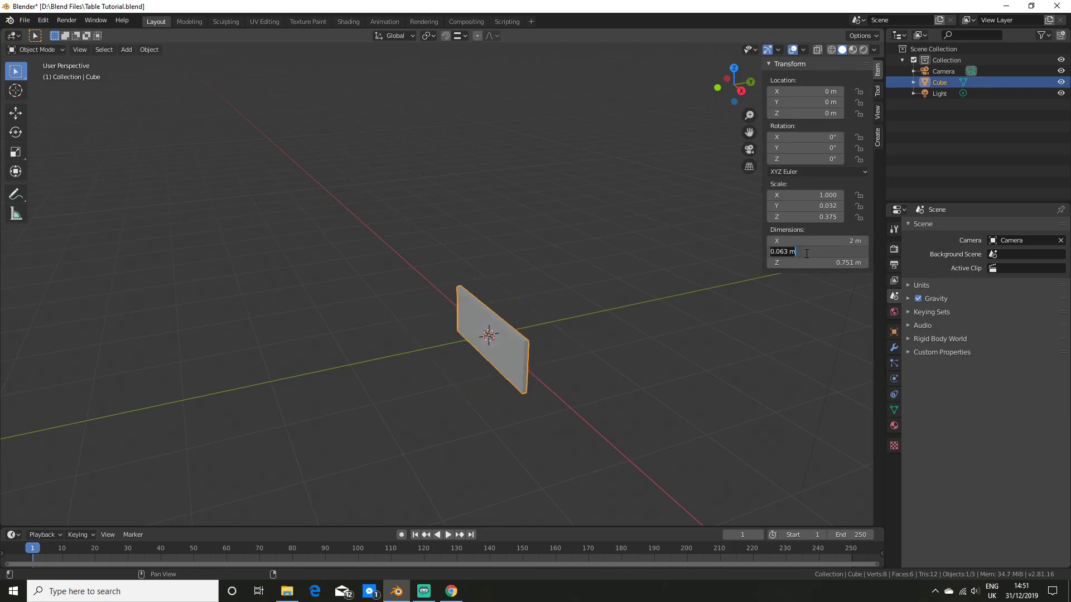
key("Return")
Step: Set the leg's X dimension to 0.063 m to give it a square cross-section
left_click(777, 241)
left_click(777, 241)
key("BackSpace")
key("BackSpace")
type("0.063")
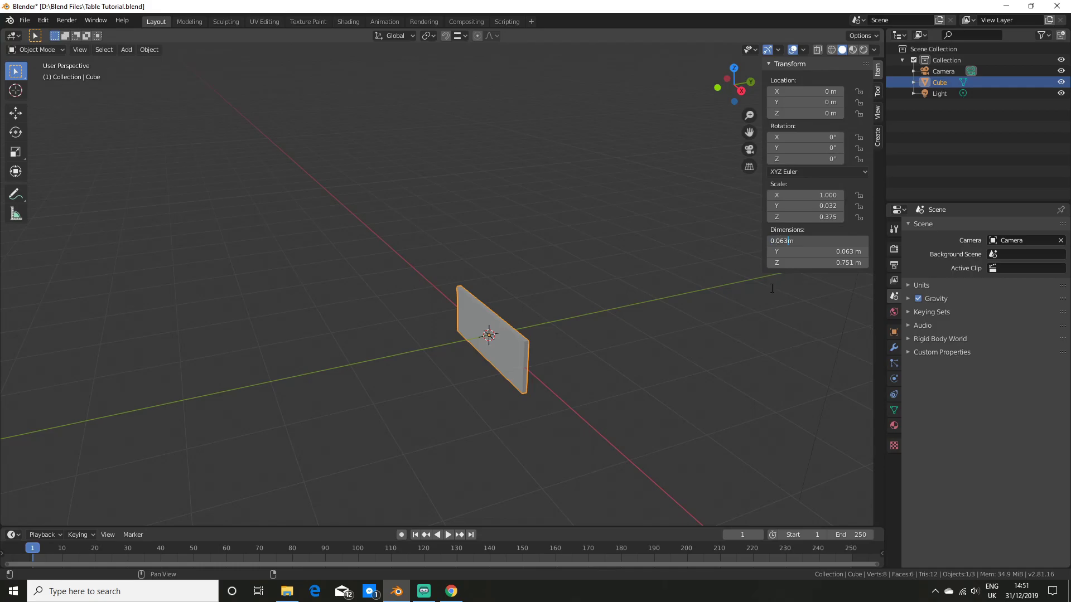
key("Return")
middle_click_drag(772, 293, 492, 307)
scroll(484, 316, "up", 4)
scroll(492, 309, "up", 3)
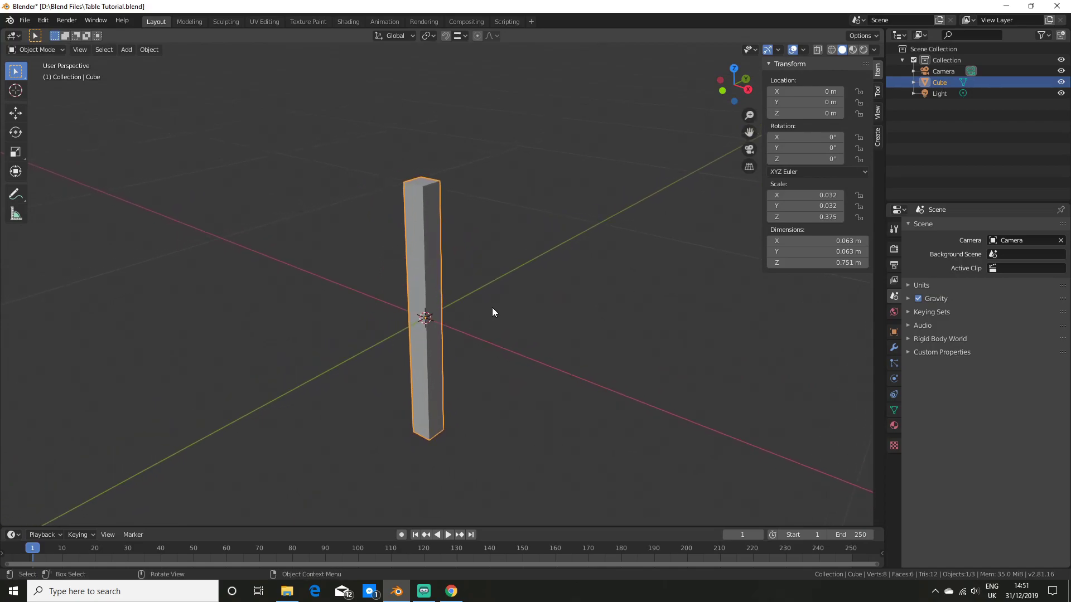
scroll(492, 307, "down", 5)
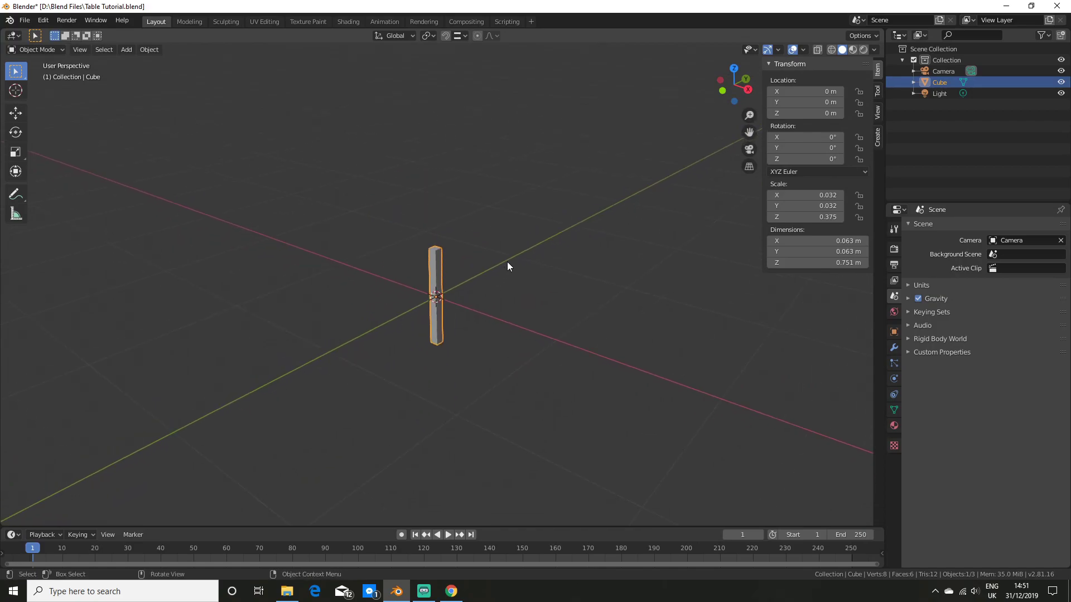
Step: Deselect the leg and add a new cube mesh for the tabletop
left_click(507, 263)
scroll(507, 262, "up", 3)
mouse_move(507, 263)
middle_mouse_down()
mouse_move(519, 262)
mouse_move(500, 263)
middle_mouse_up()
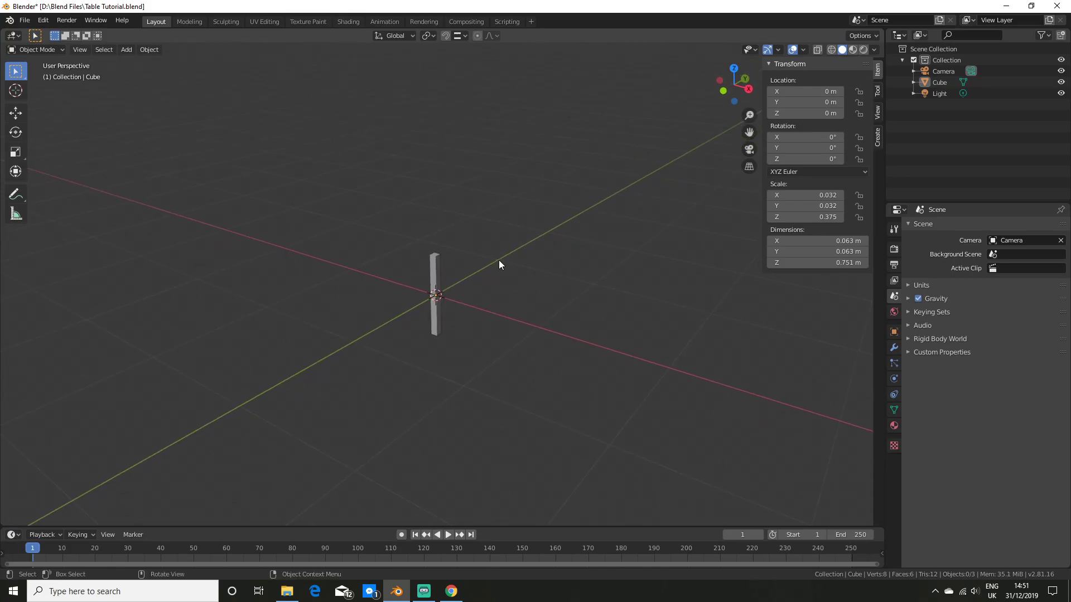
key("shift+a")
mouse_move(499, 262)
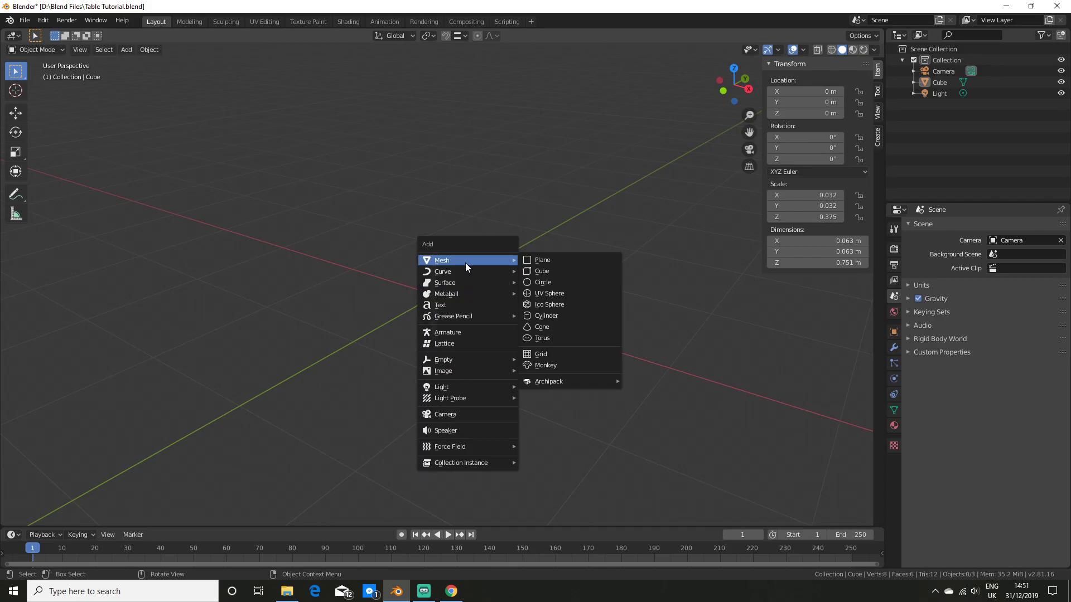
left_click(552, 271)
scroll(544, 270, "up", 2)
middle_click_drag(544, 269, 518, 269)
scroll(507, 271, "down", 3)
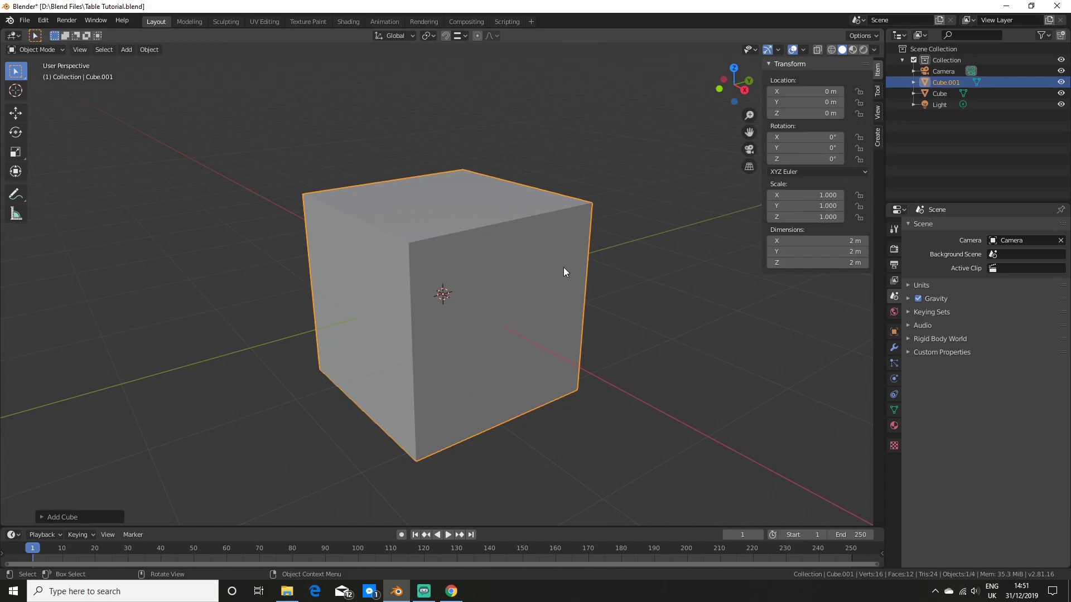
Step: Set the new cube's dimensions to 2.44 m in Y and 0.914 m in X
left_click(805, 252)
key("BackSpace")
type("2.44")
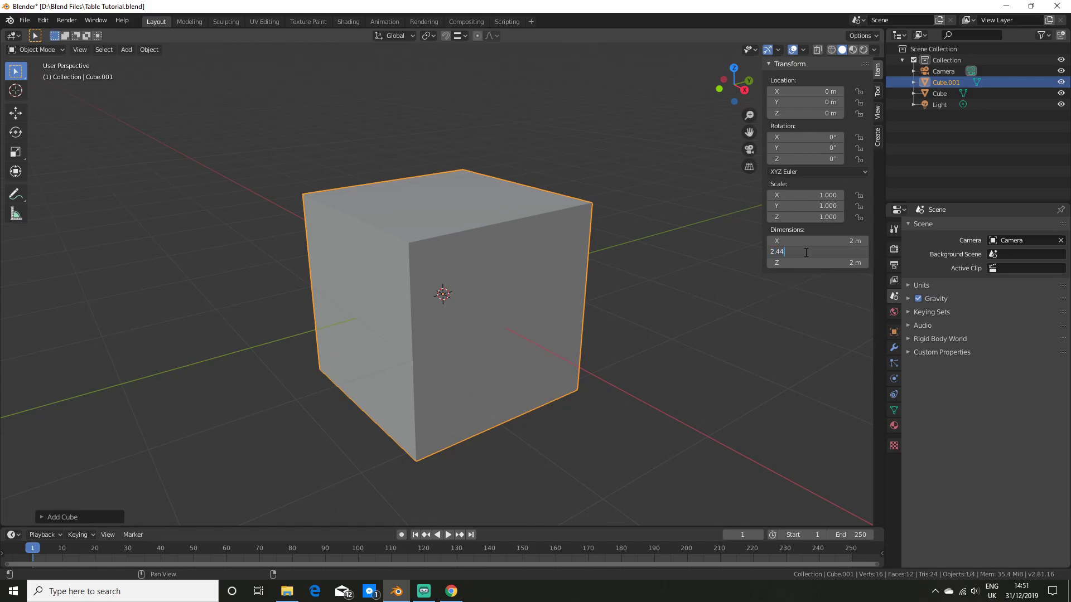
key("Return")
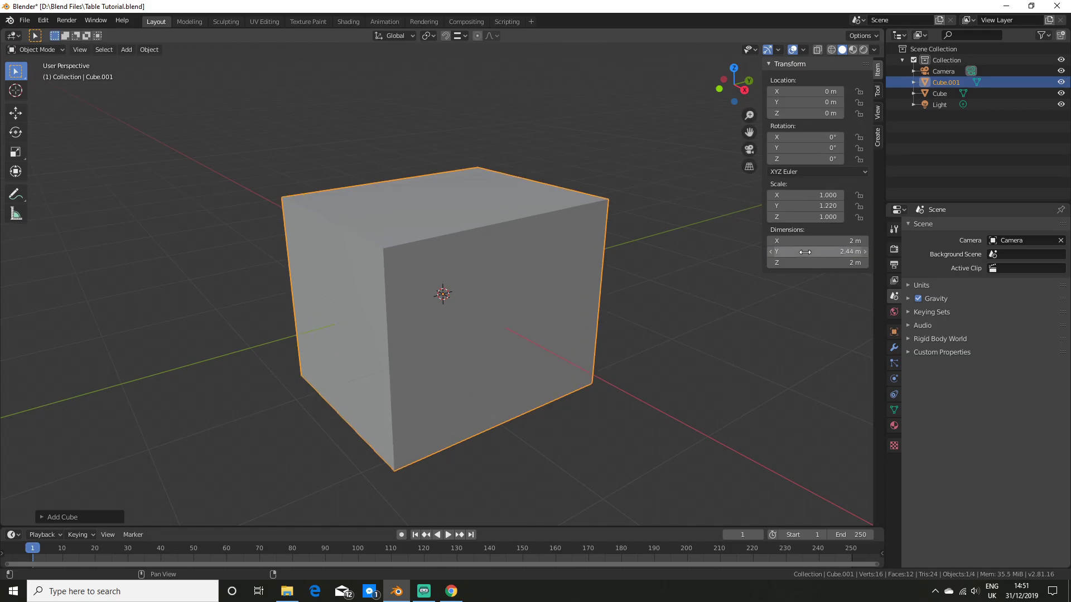
left_click(812, 241)
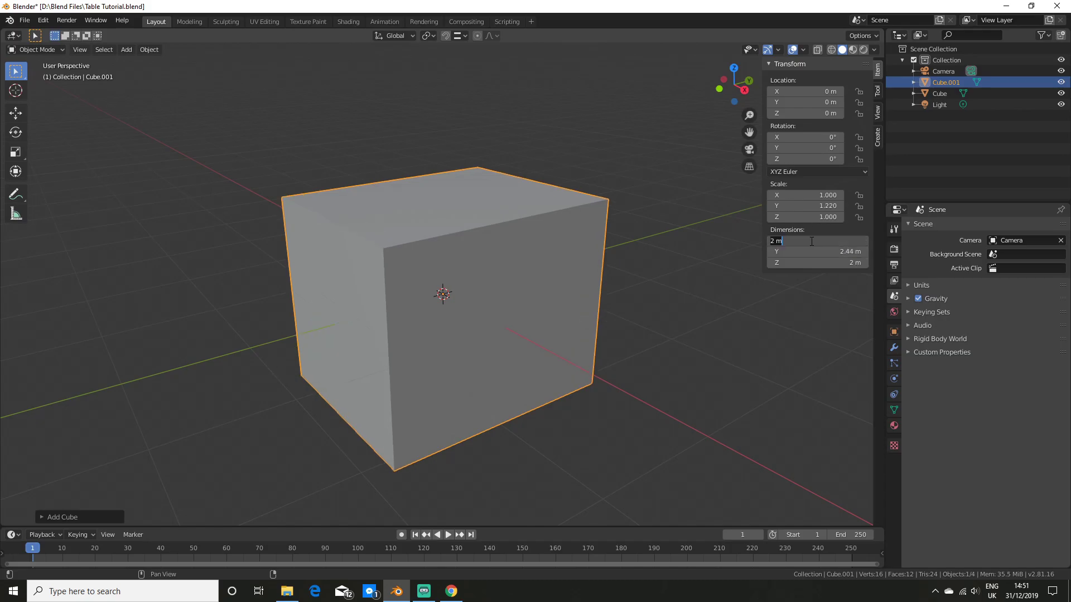
key("BackSpace")
type("0.914")
key("Return")
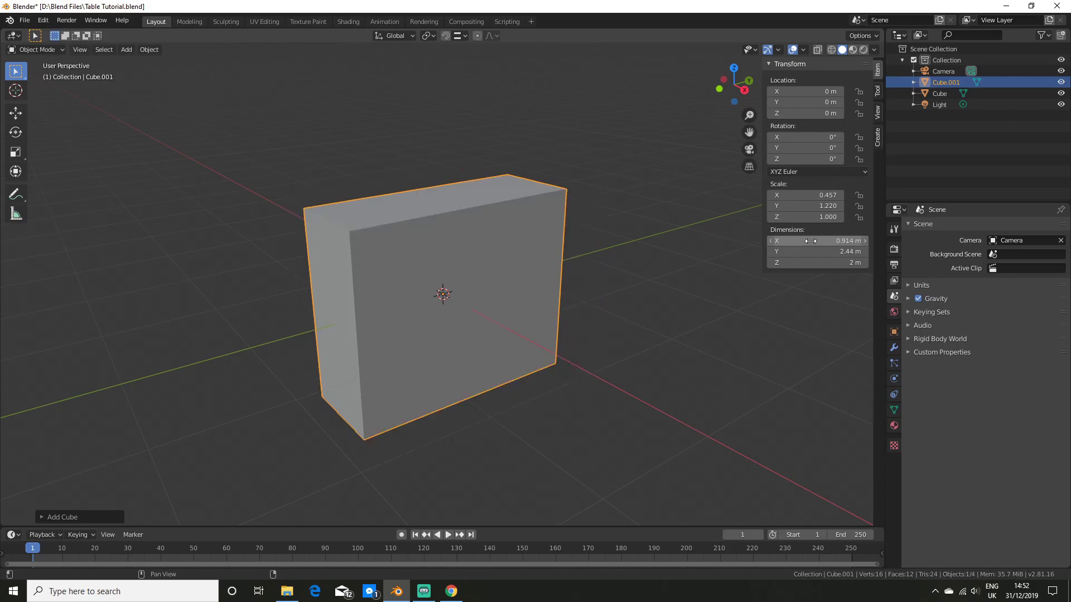
Step: Scale the new cube down along Z into a tabletop slab about 0.075 m thick
middle_click_drag(709, 266, 691, 334)
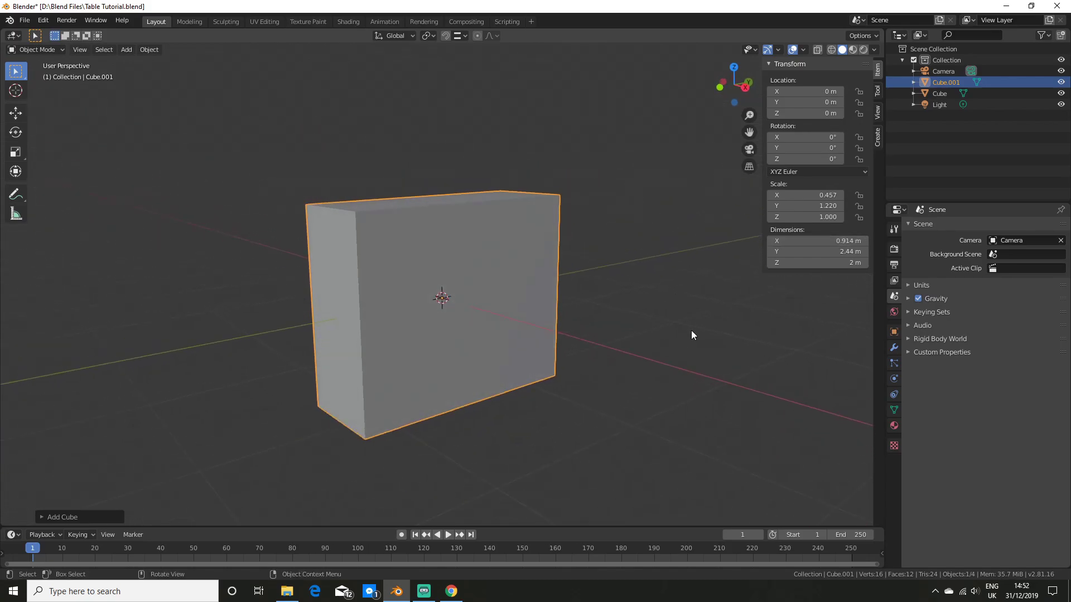
key("s")
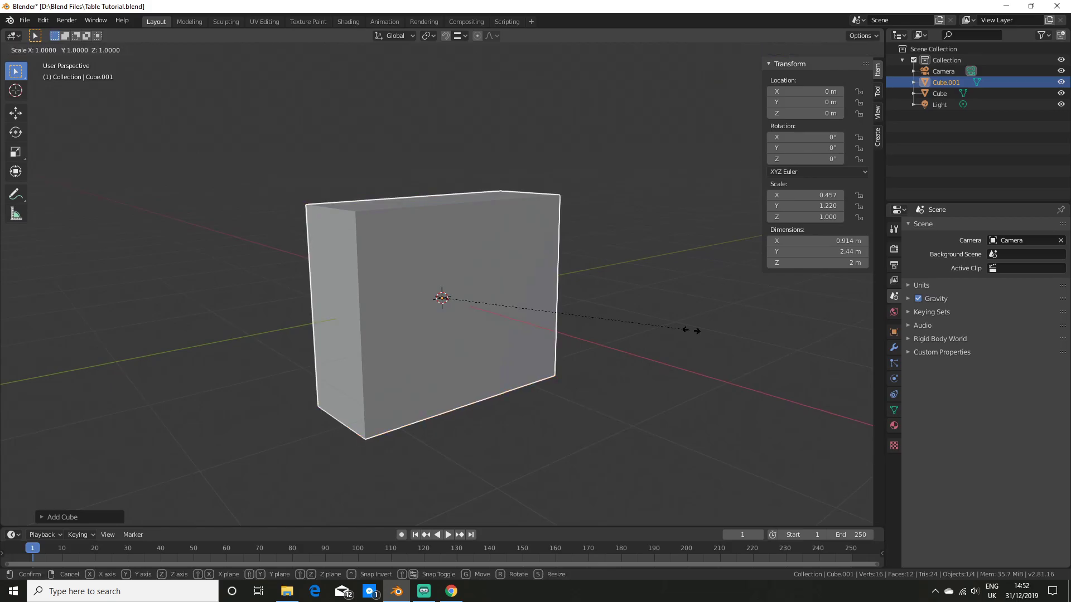
key("z")
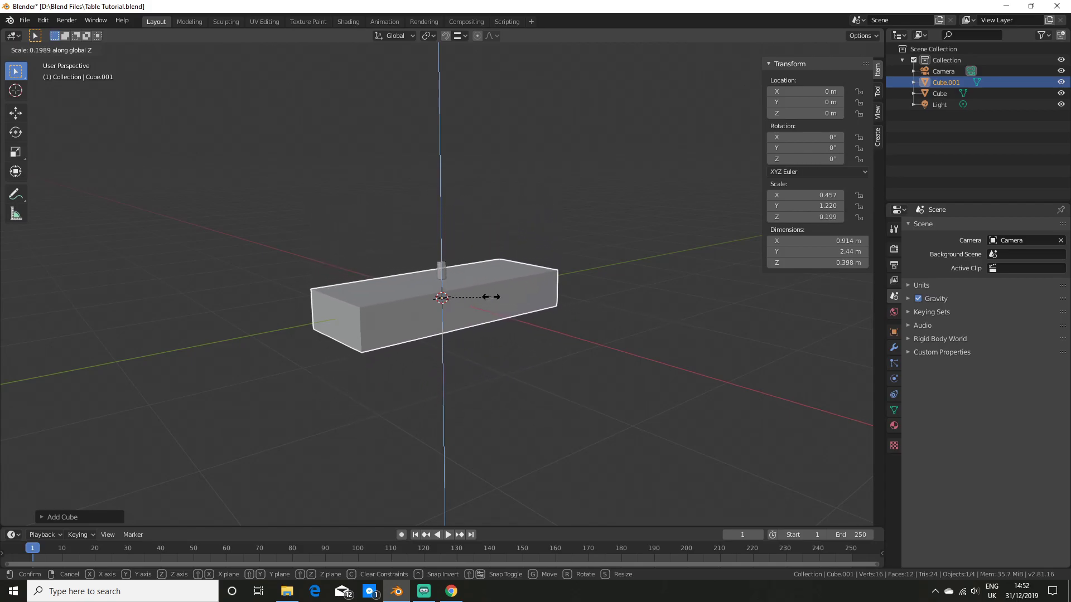
left_click(456, 296)
middle_click_drag(457, 302, 517, 354)
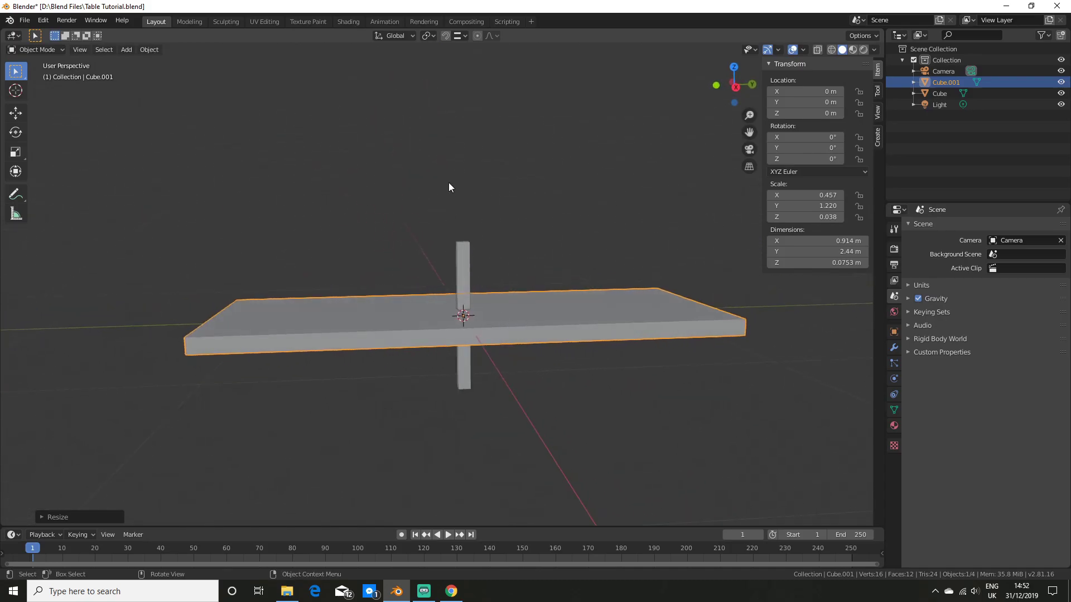
Step: Move the tabletop freely along Z to a height of about 0.092 m
scroll(527, 334, "up", 3)
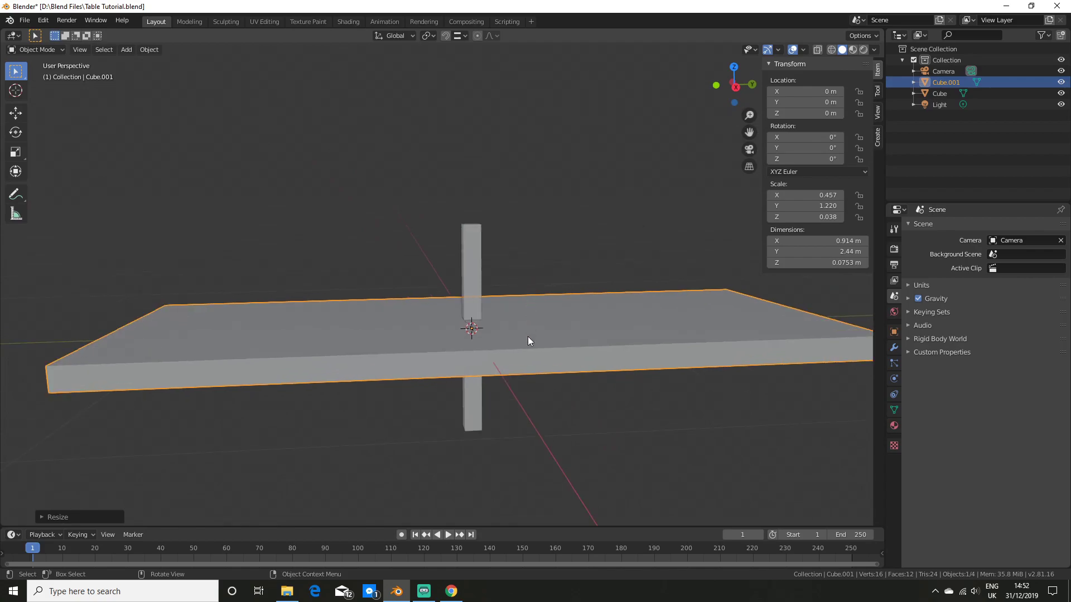
key("g")
key("z")
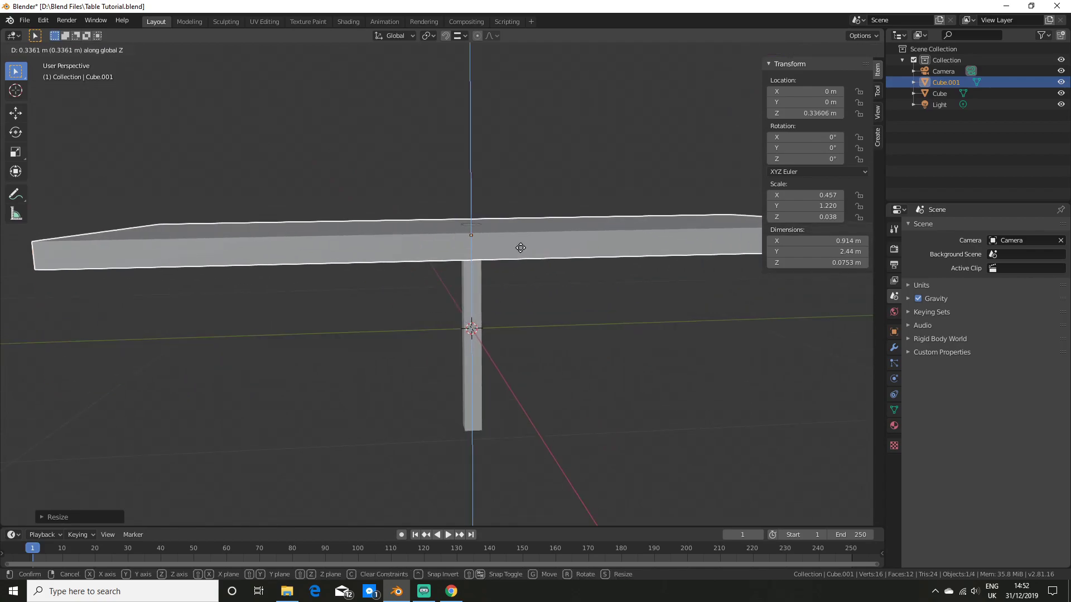
left_click(534, 325)
middle_click_drag(542, 322, 551, 330)
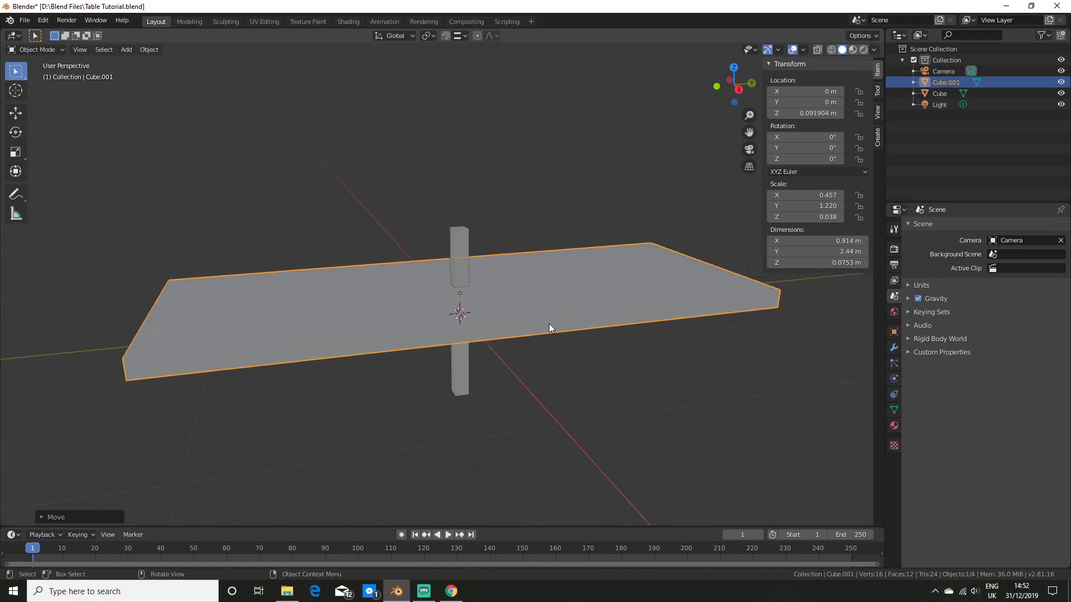
Step: With snapping set to Edge, raise the tabletop along Z and snap it flush with the top of the leg, at about Z 0.338 m
left_click(457, 35)
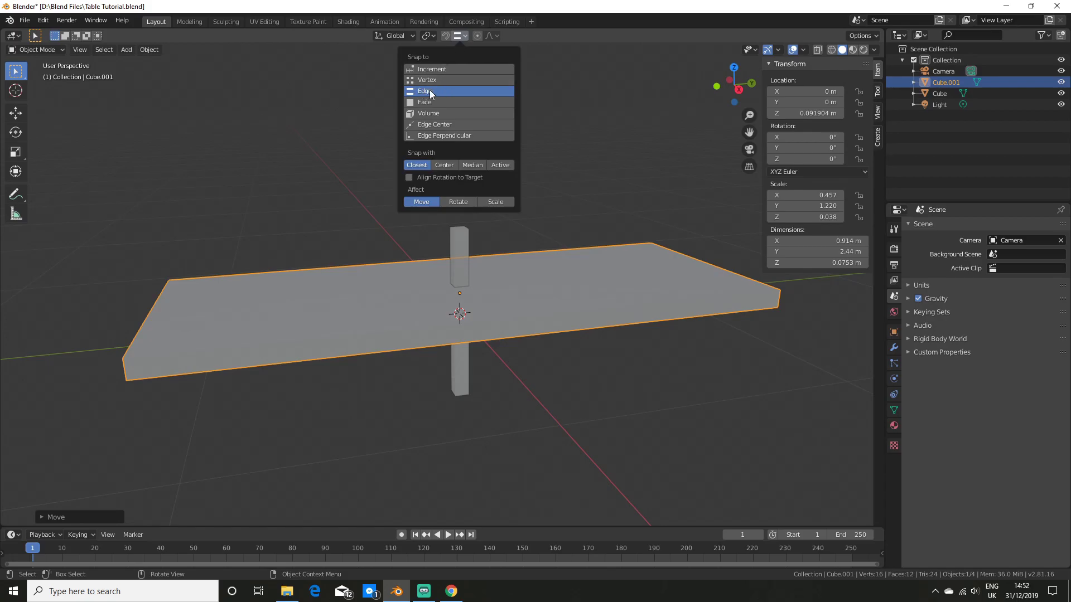
left_click(435, 70)
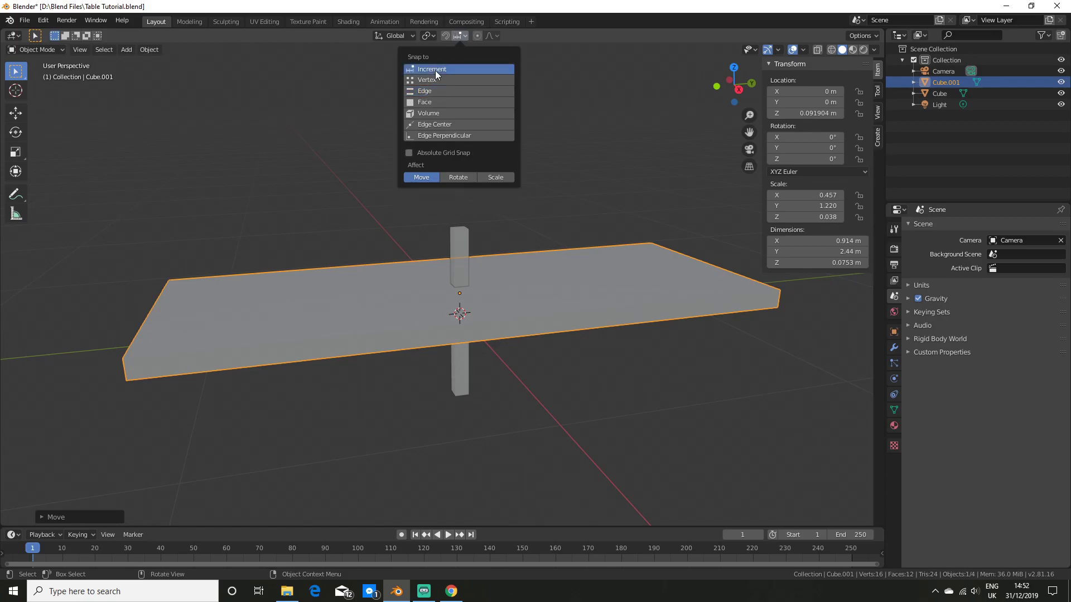
left_click(446, 89)
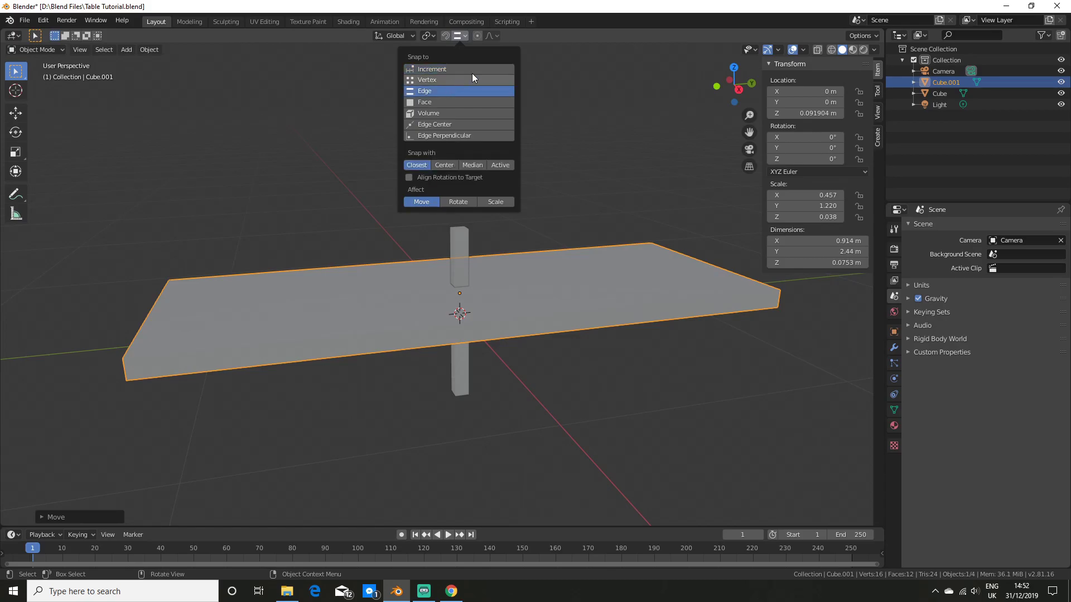
middle_click_drag(610, 107, 533, 274)
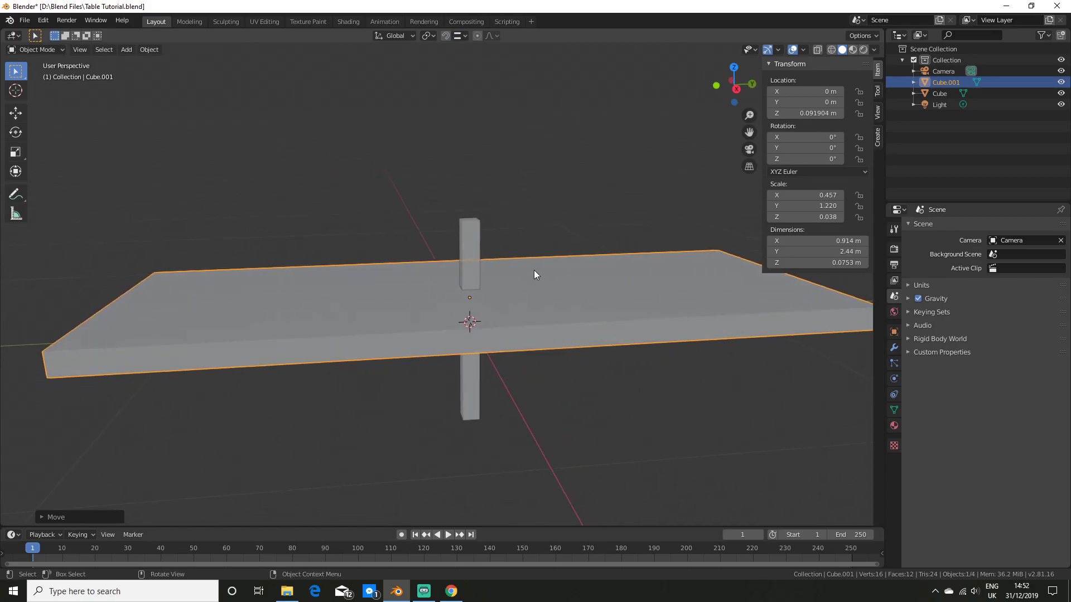
key("g")
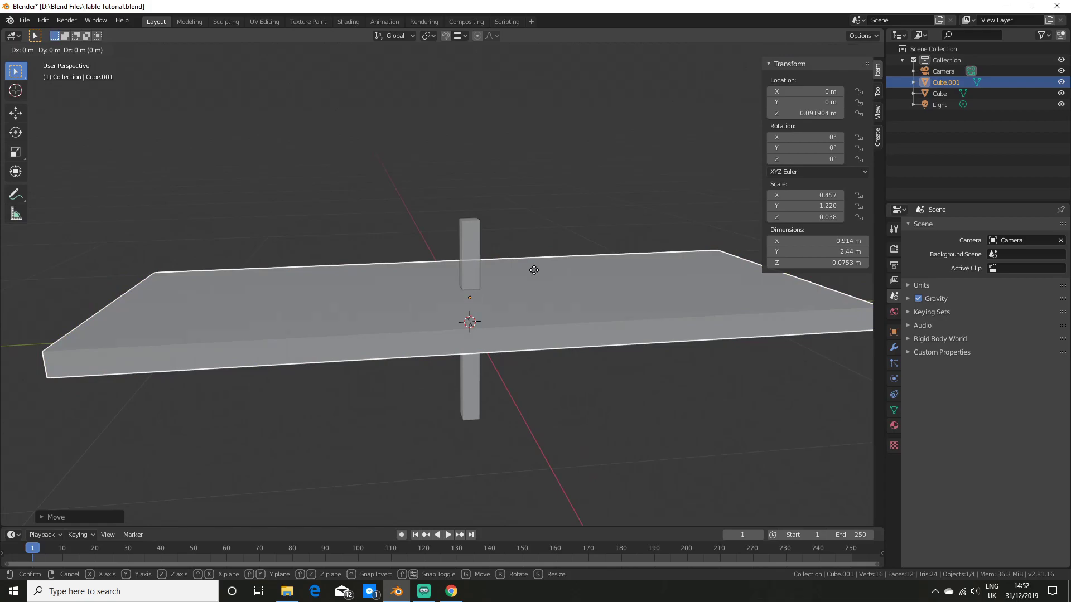
key("z")
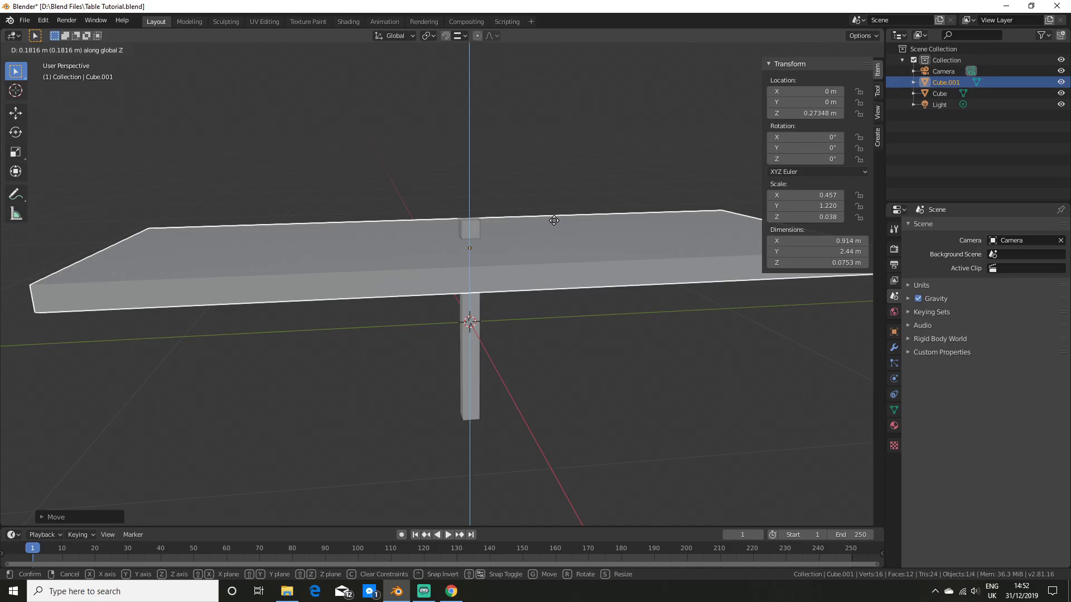
key("ctrl")
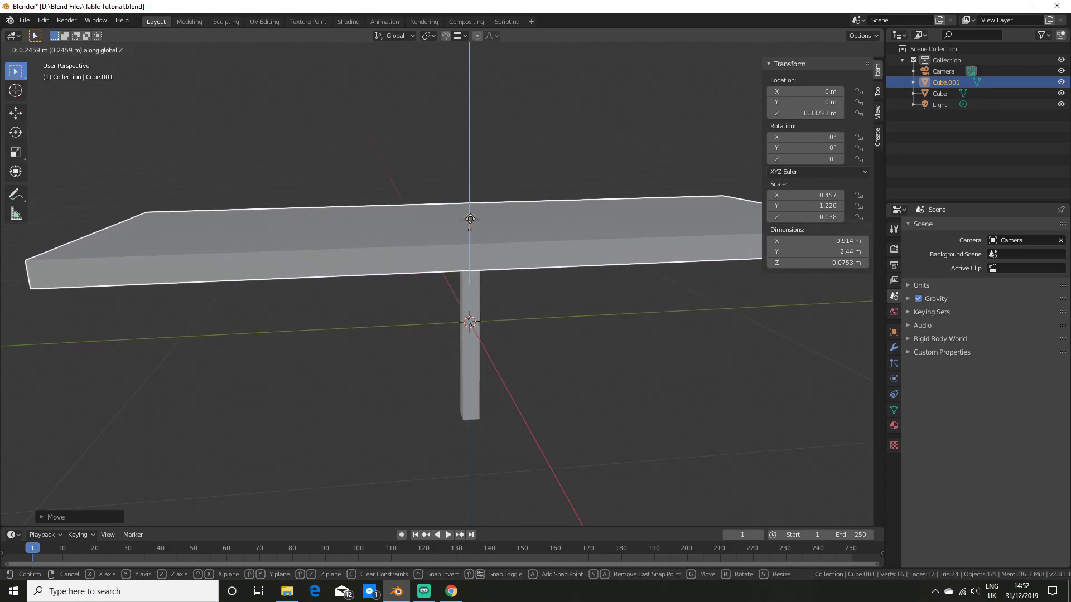
left_click(470, 219)
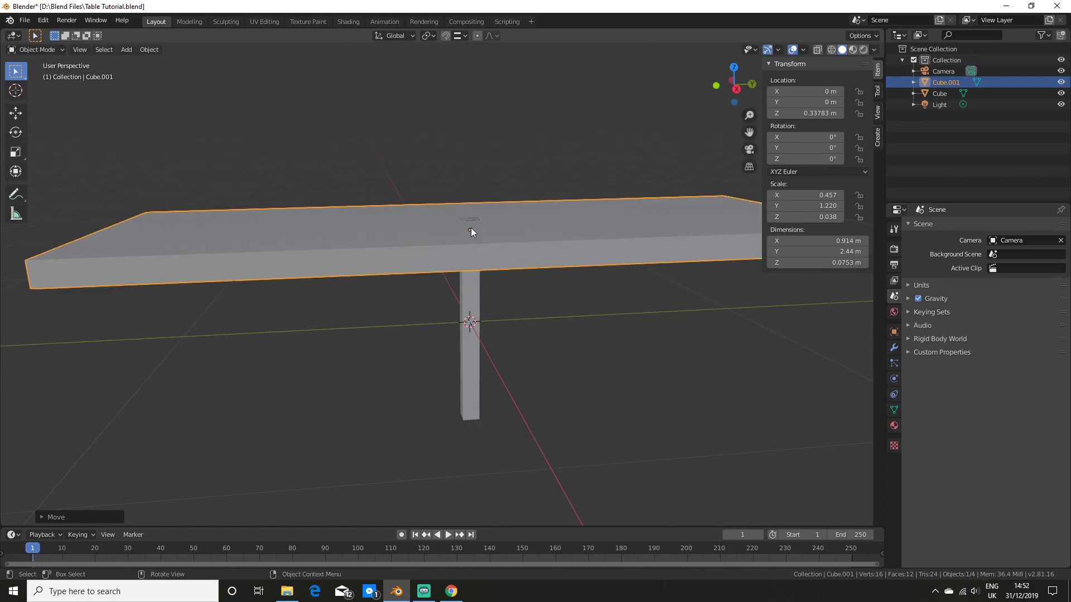
Step: Scale the tabletop down along Z to a thickness of about 0.046 m
scroll(471, 226, "down", 2)
middle_click_drag(469, 225, 463, 253)
left_click(415, 317)
left_click(465, 255)
scroll(473, 264, "down", 4)
middle_click_drag(586, 350, 588, 333)
key("s")
key("z")
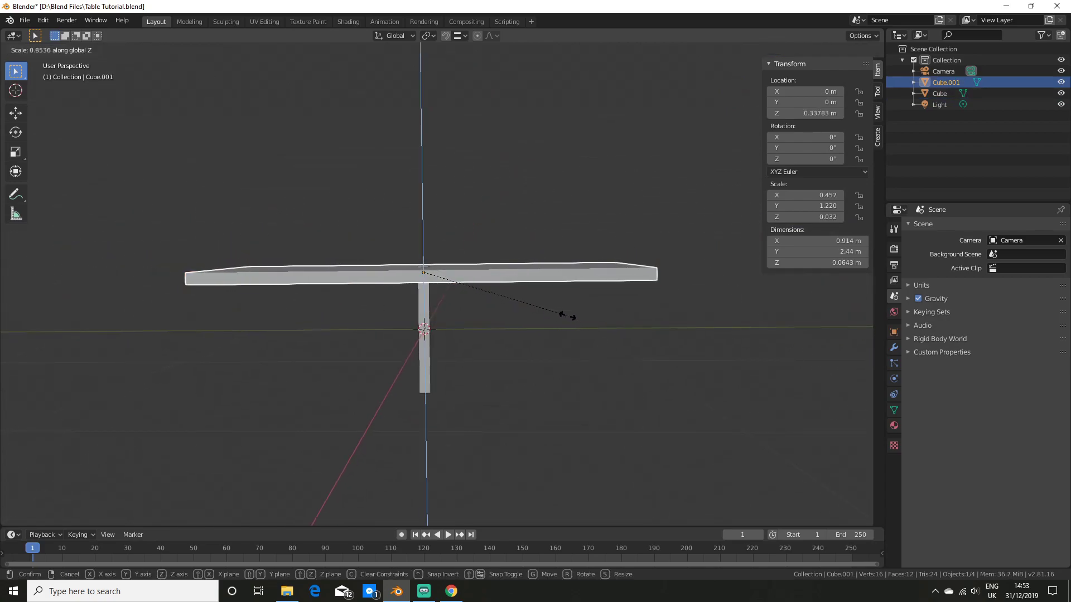
left_click(529, 296)
Step: Move the thinned tabletop up along Z and snap it flush with the leg's top edge, at about Z 0.352 m
scroll(512, 307, "up", 3)
middle_click_drag(512, 307, 494, 327)
key("g")
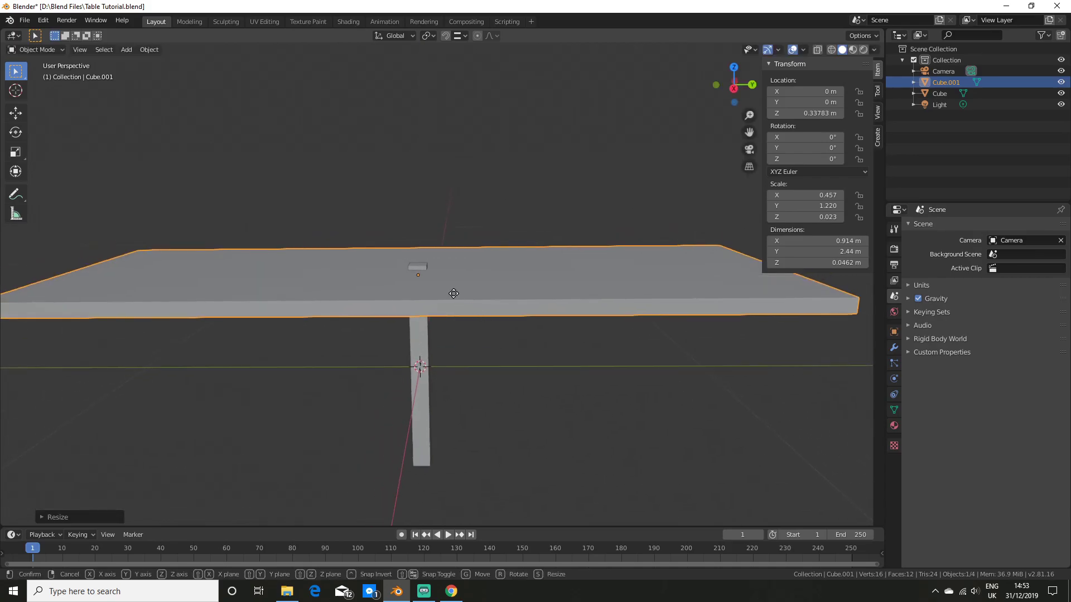
key("z")
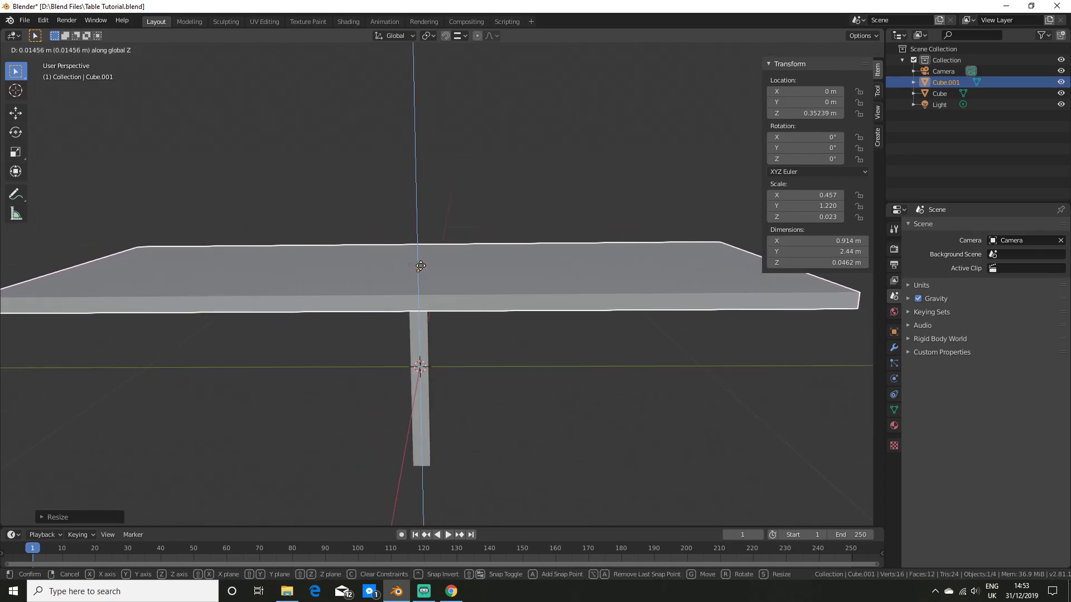
left_click(441, 270)
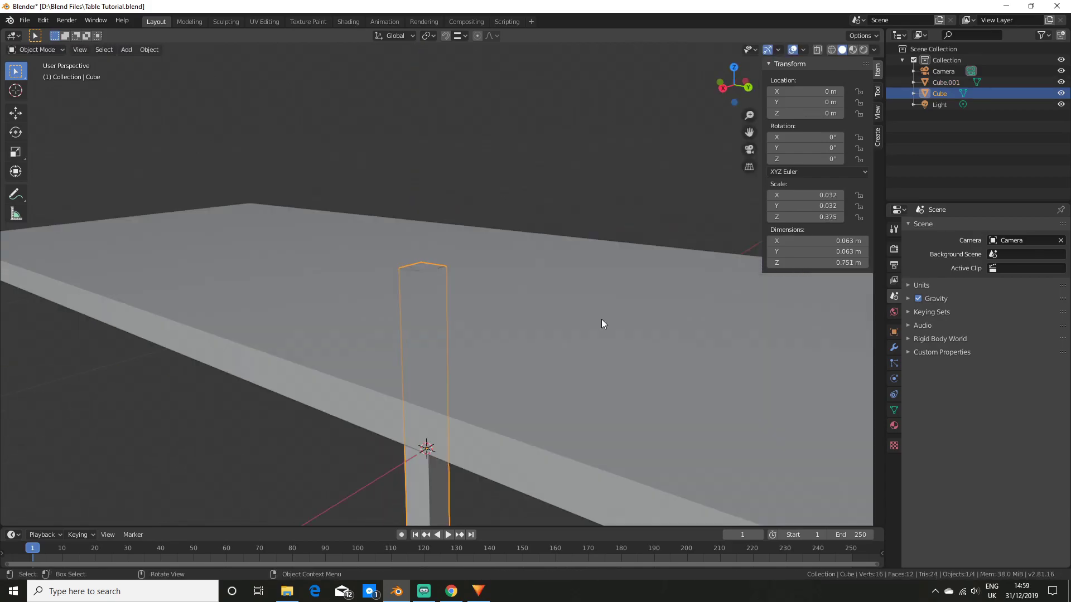
Step: Lower the leg's top face along Z and snap it to the tabletop's underside, making the leg about 0.705 m tall
scroll(601, 319, "down", 3)
middle_click_drag(519, 351, 489, 372)
scroll(441, 339, "up", 4)
middle_click_drag(446, 330, 512, 297)
middle_click_drag(535, 333, 432, 395)
key("Tab")
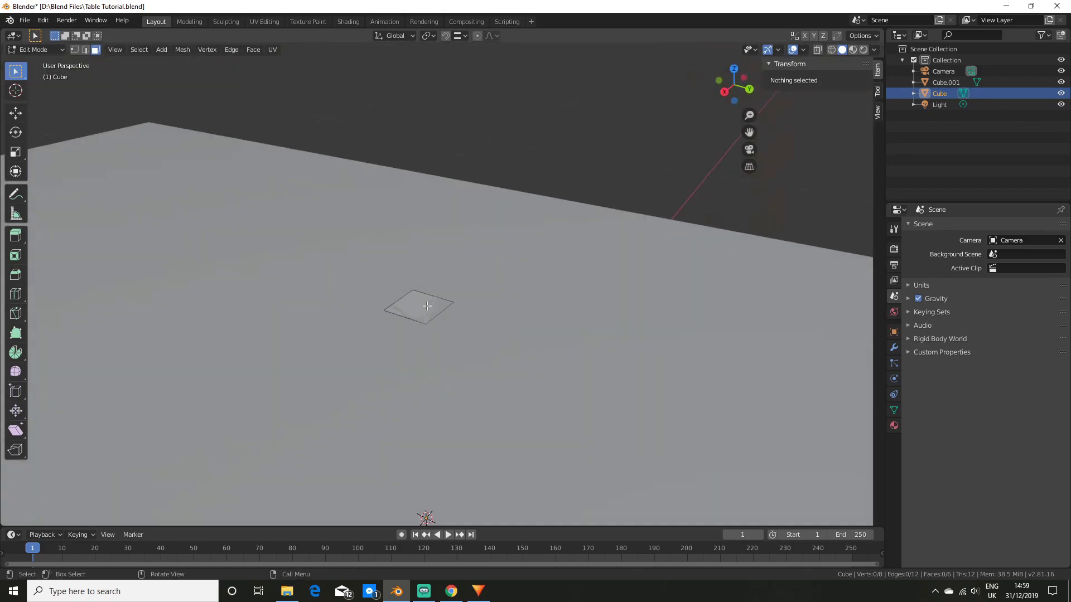
left_click(428, 306)
middle_click_drag(448, 340, 486, 317)
scroll(491, 302, "down", 4)
scroll(485, 319, "up", 2)
key("g")
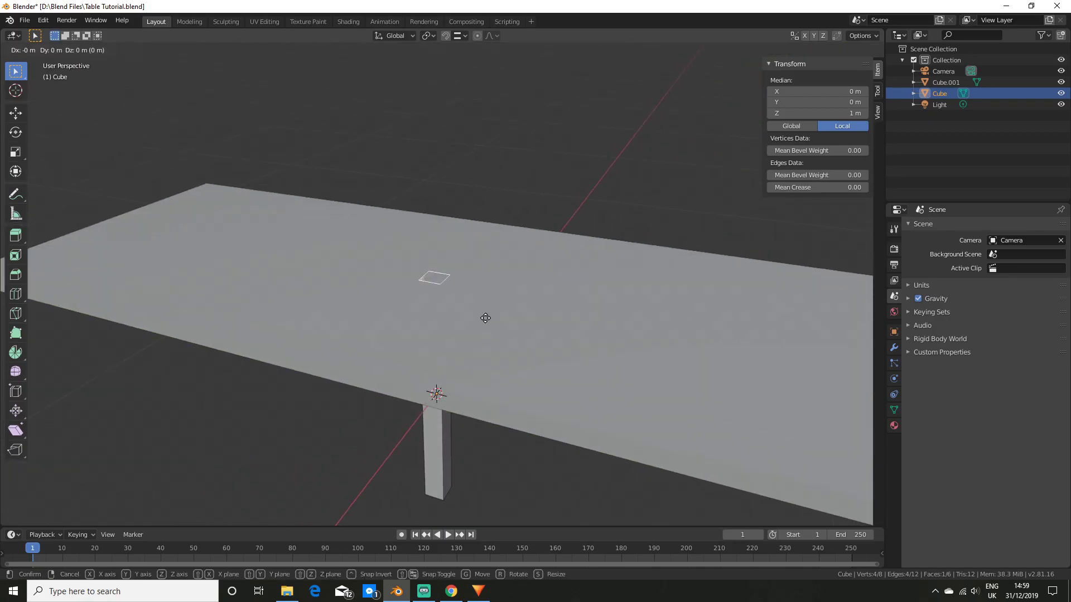
key("z")
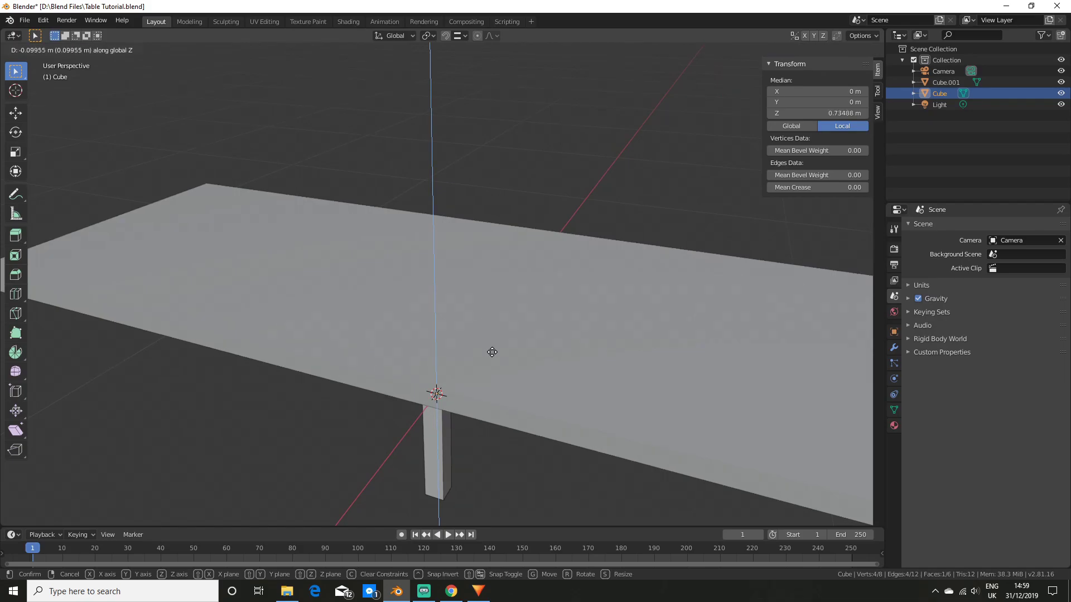
key("ctrl")
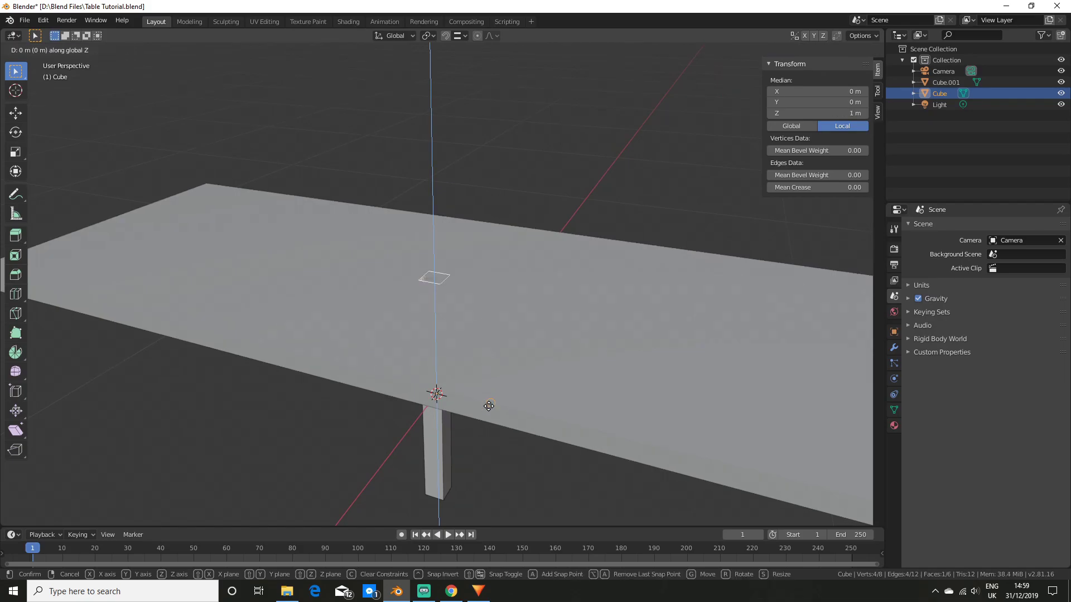
middle_click_drag(491, 451, 524, 402)
key("Tab")
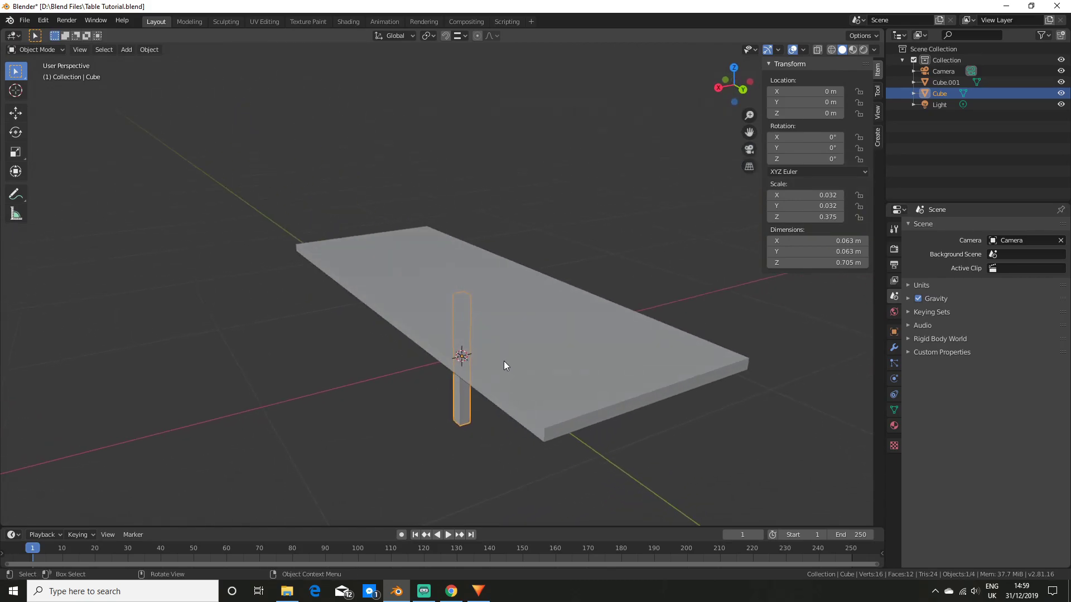
Step: Move the leg along X and snap it flush with the tabletop's long edge, at about X 0.4255 m
middle_click_drag(503, 366, 502, 355)
key("g")
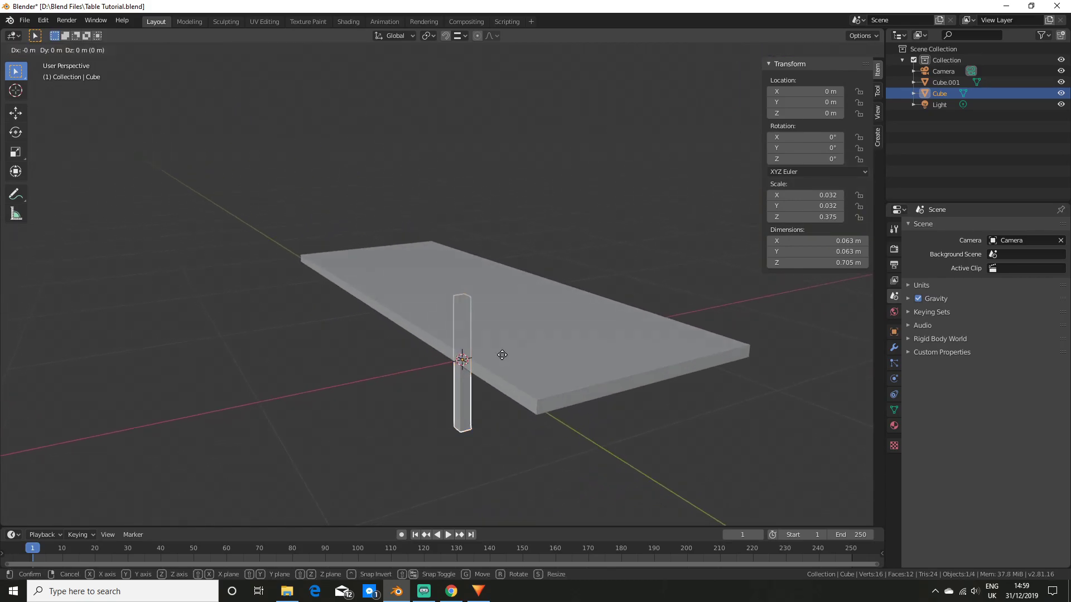
key("x")
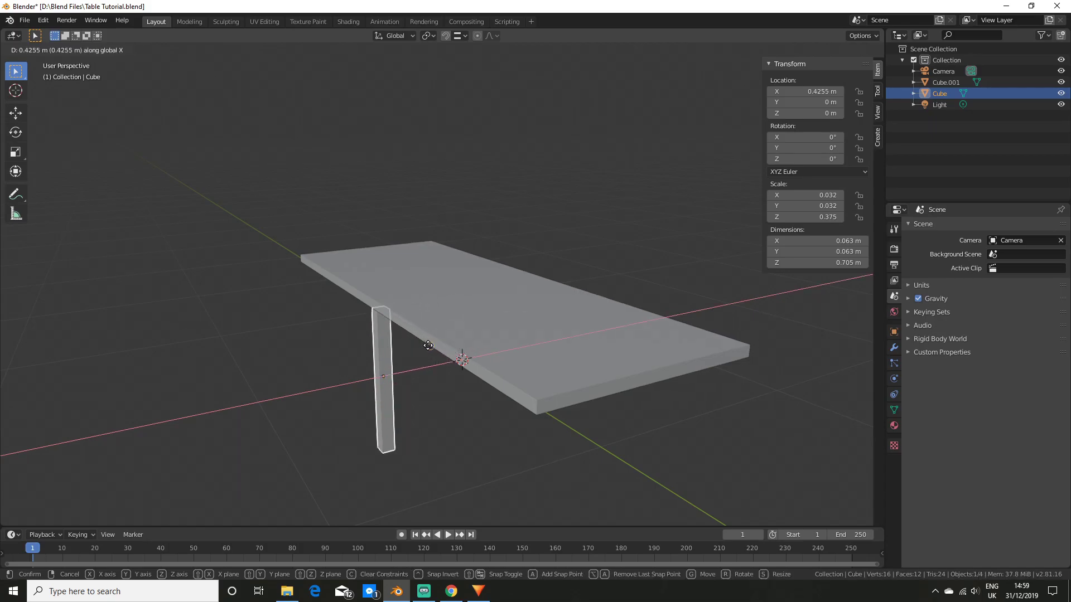
left_click(422, 343)
Step: Move the leg along Y and snap it to the tabletop's corner, at about Y -1.1885 m
middle_click_drag(424, 347, 466, 344)
key("y")
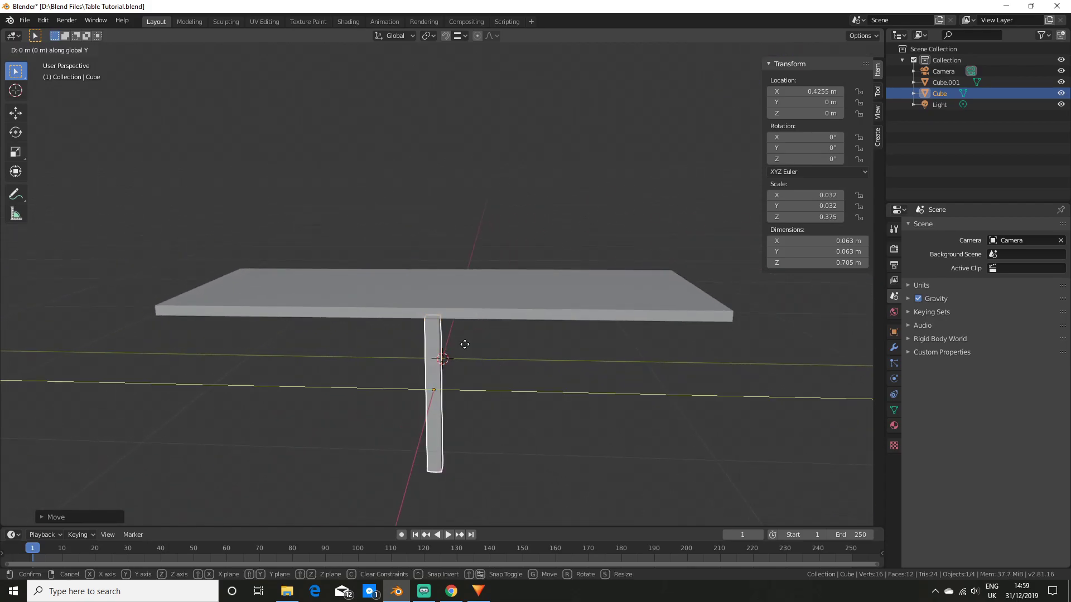
left_click(154, 316)
middle_click_drag(154, 318, 419, 411)
left_click(444, 409)
Step: Duplicate the corner leg and snap the copy along Y to the tabletop's far corner, at about Y 1.1885 m
scroll(443, 409, "up", 1)
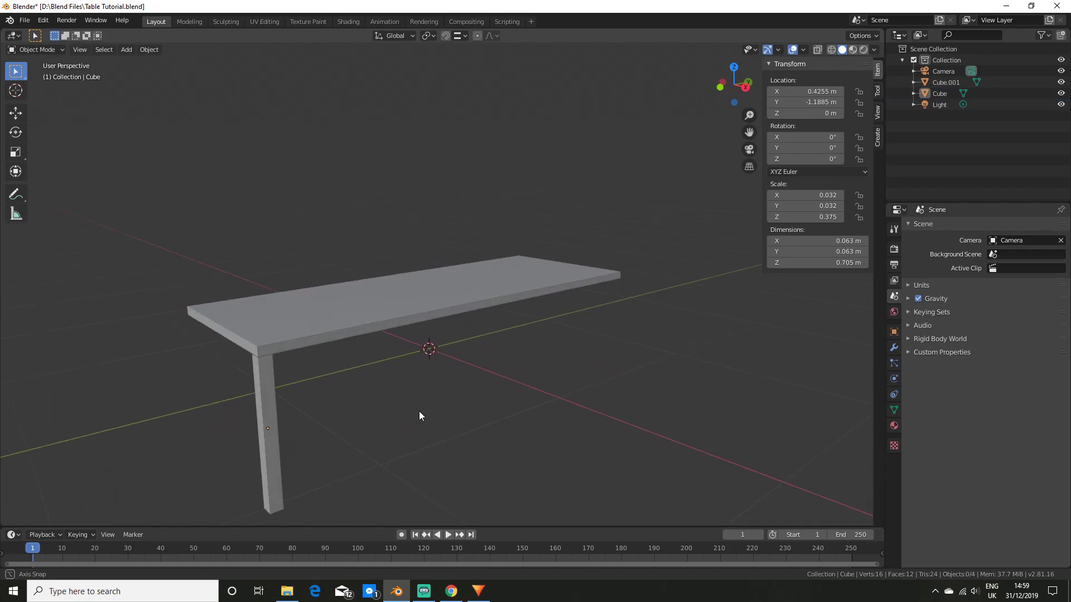
mouse_move(310, 376)
middle_mouse_down()
mouse_move(297, 369)
mouse_move(318, 364)
middle_mouse_up()
left_click(384, 391)
middle_click_drag(389, 389, 458, 379)
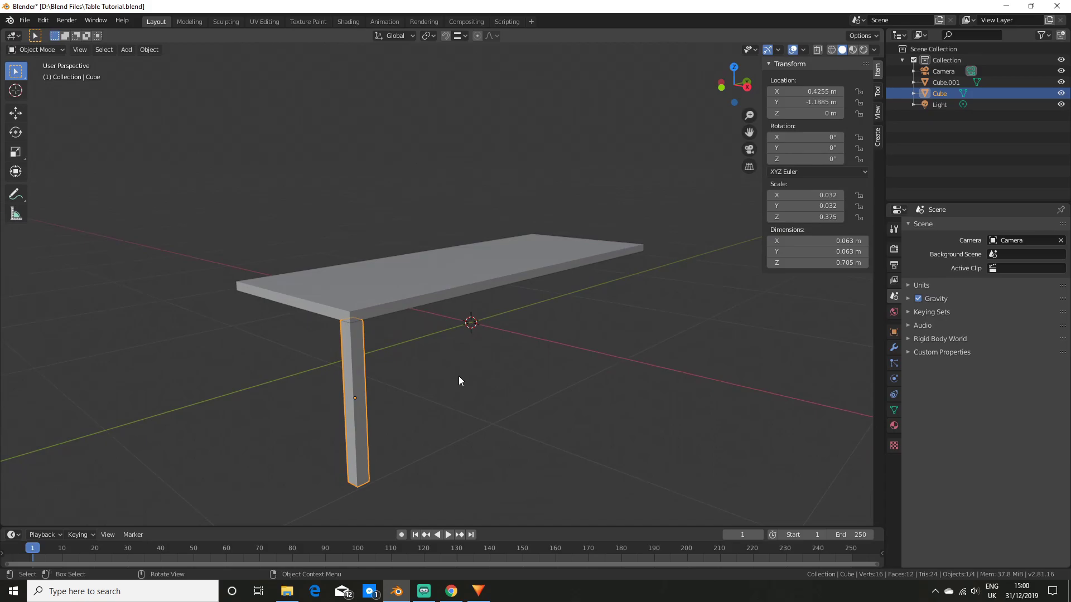
key("shift+d")
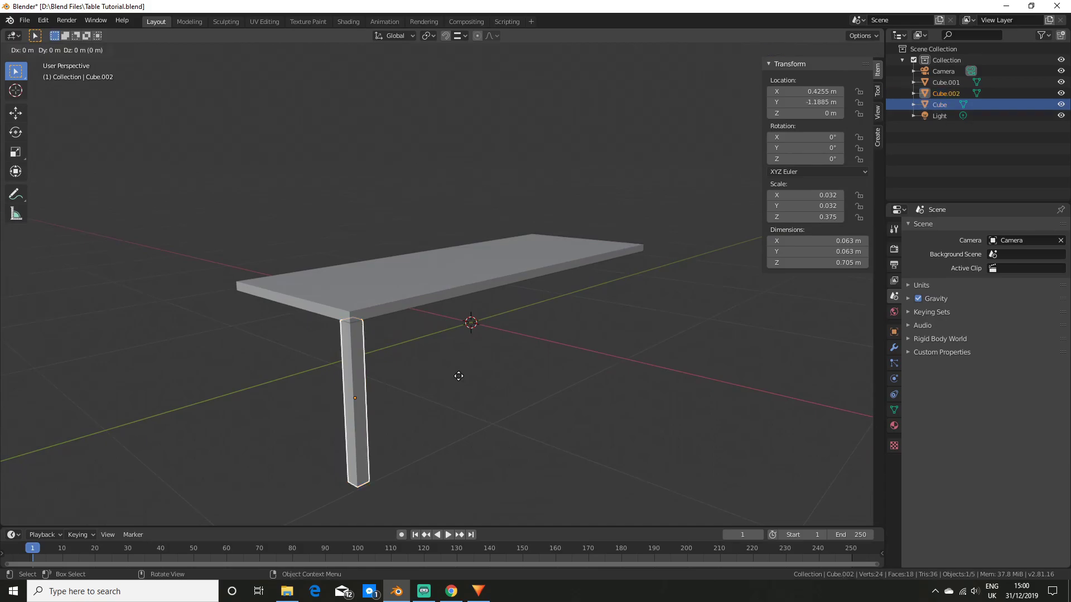
right_click(458, 376)
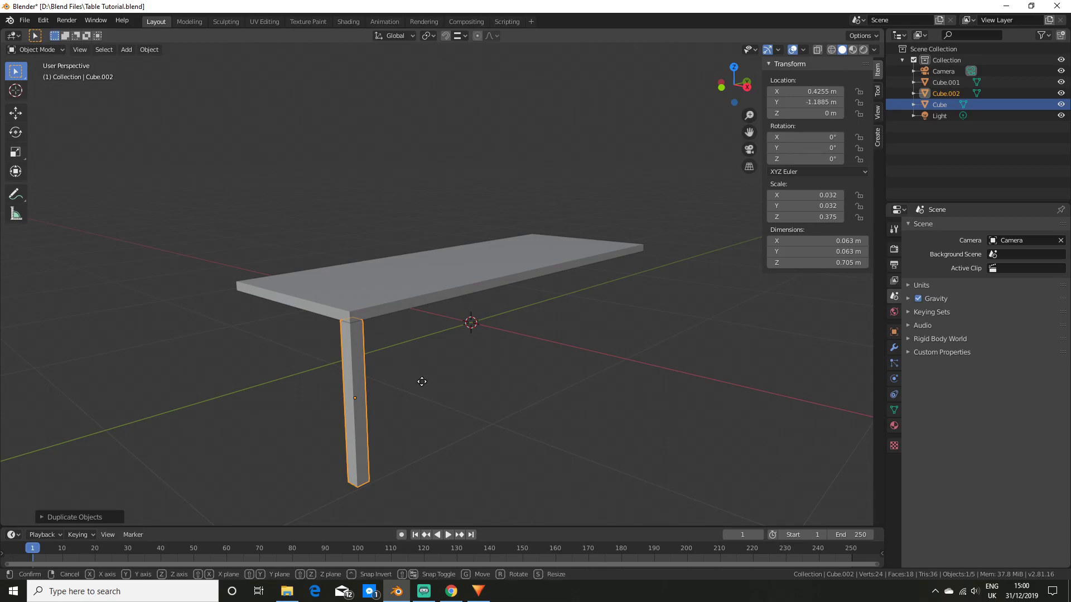
key("g")
key("y")
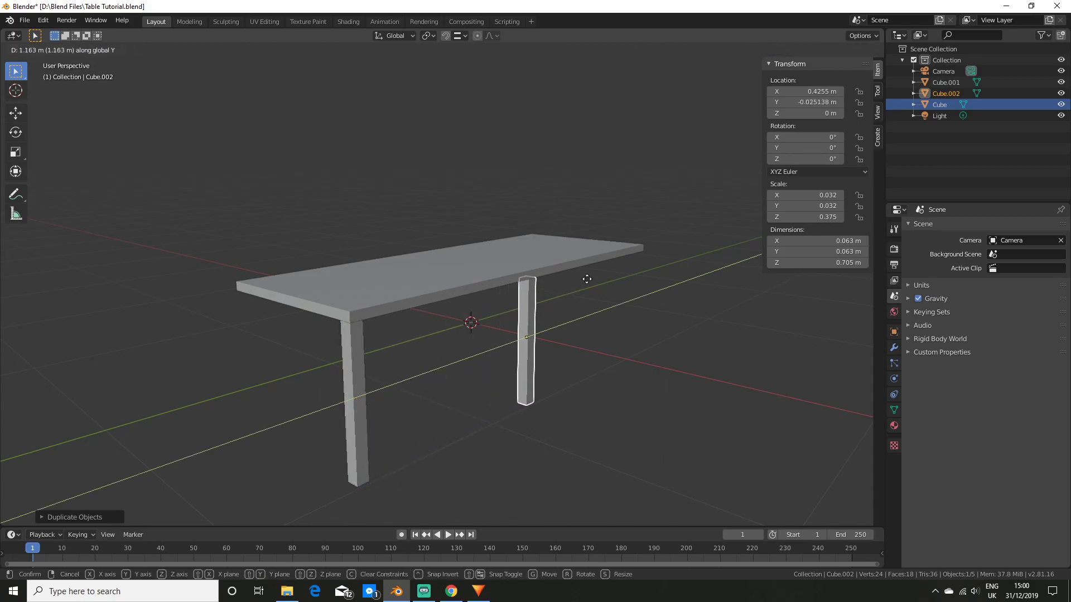
left_click(645, 249)
Step: Duplicate the second leg and snap the copy along X to the adjacent corner, at about X -0.4255 m
middle_click_drag(622, 360, 467, 359)
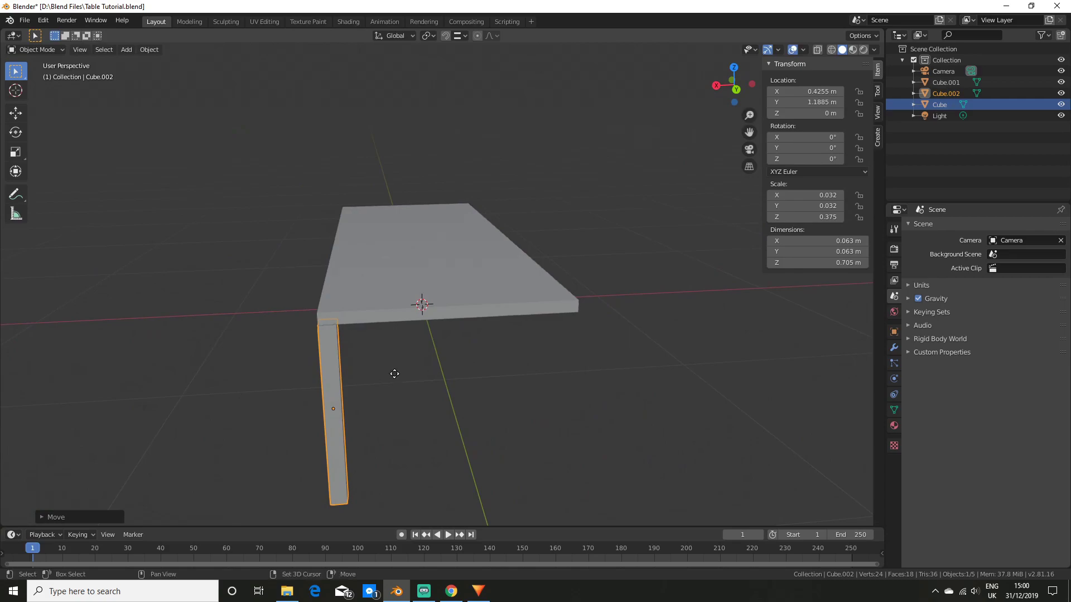
key("shift+d")
key("x")
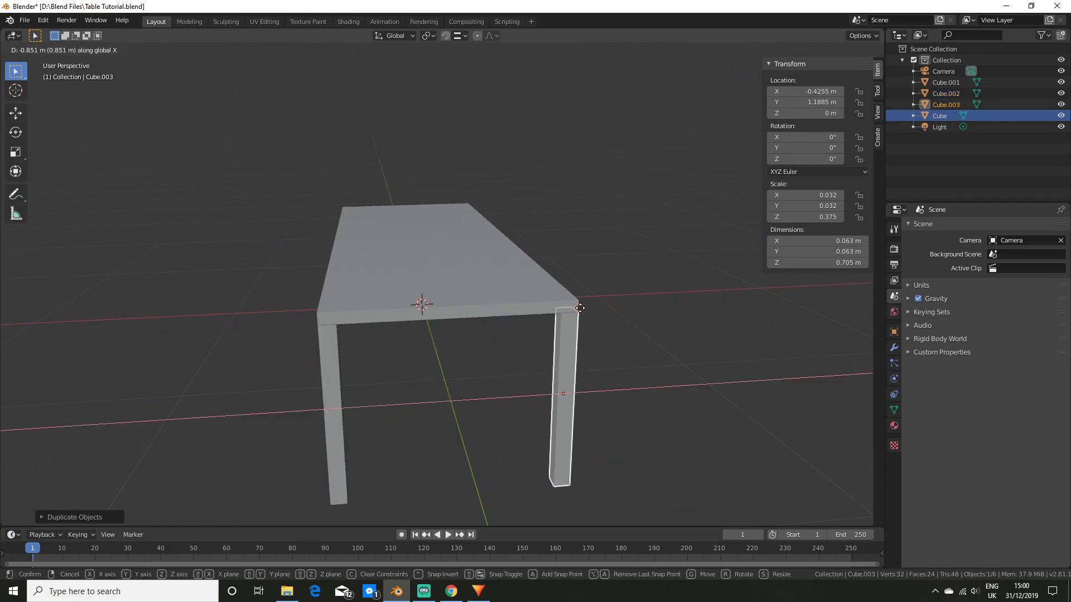
left_click(582, 307)
Step: Duplicate the third leg, snap the copy along Y to the last corner at about Y -1.1885 m, and deselect it
middle_click_drag(582, 306, 493, 357)
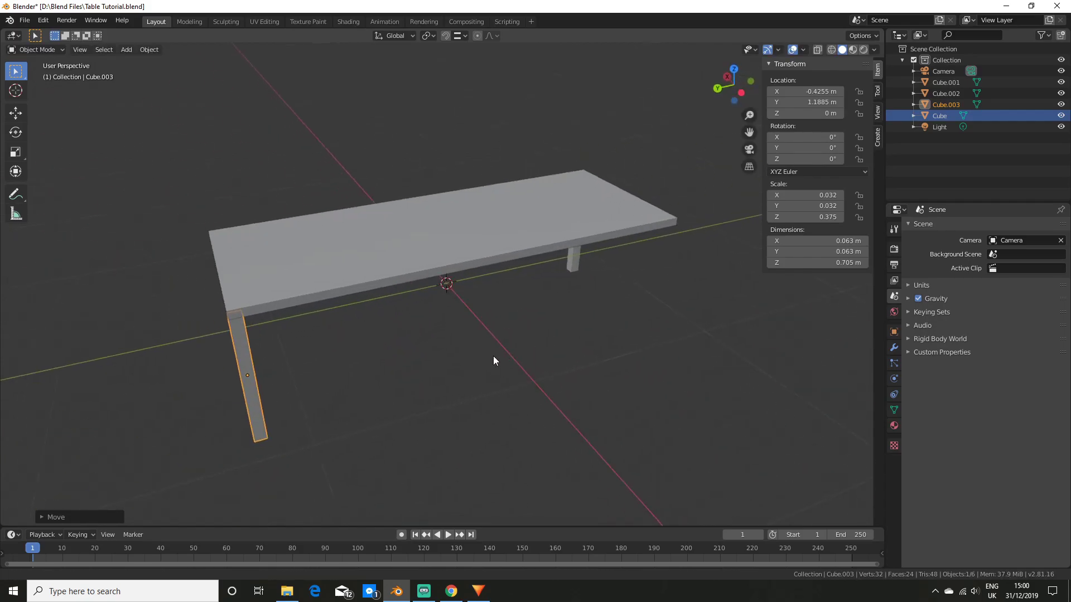
key("shift+d")
right_click(428, 326)
key("g")
key("y")
left_click(685, 223)
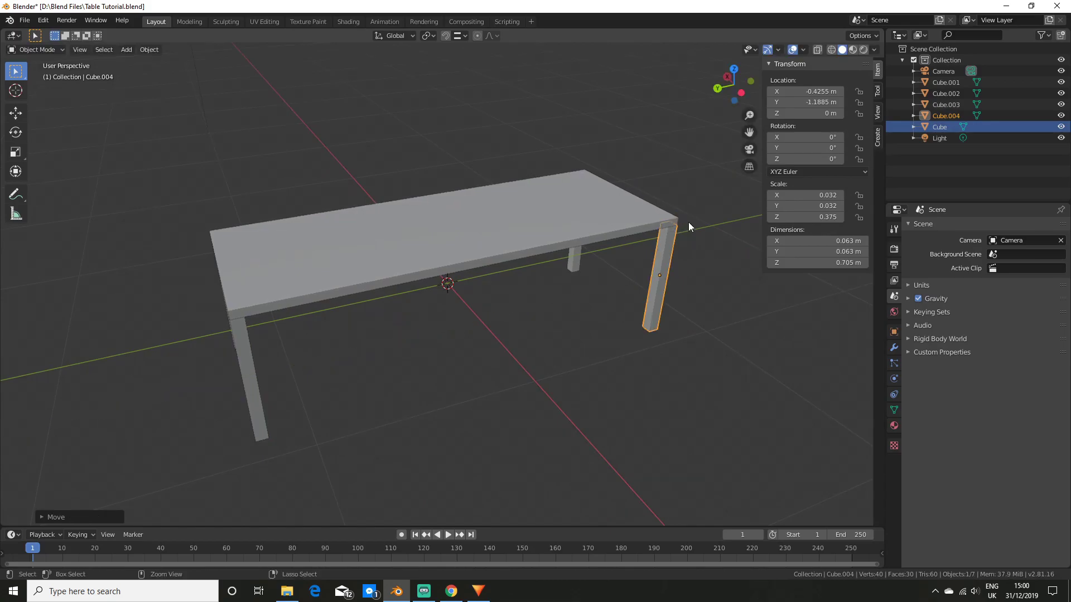
middle_click_drag(685, 254, 570, 365)
left_click(476, 373)
Step: Add a new cube and scale it down uniformly to about 0.159 m per side
scroll(476, 373, "up", 1)
middle_click_drag(475, 372, 578, 371)
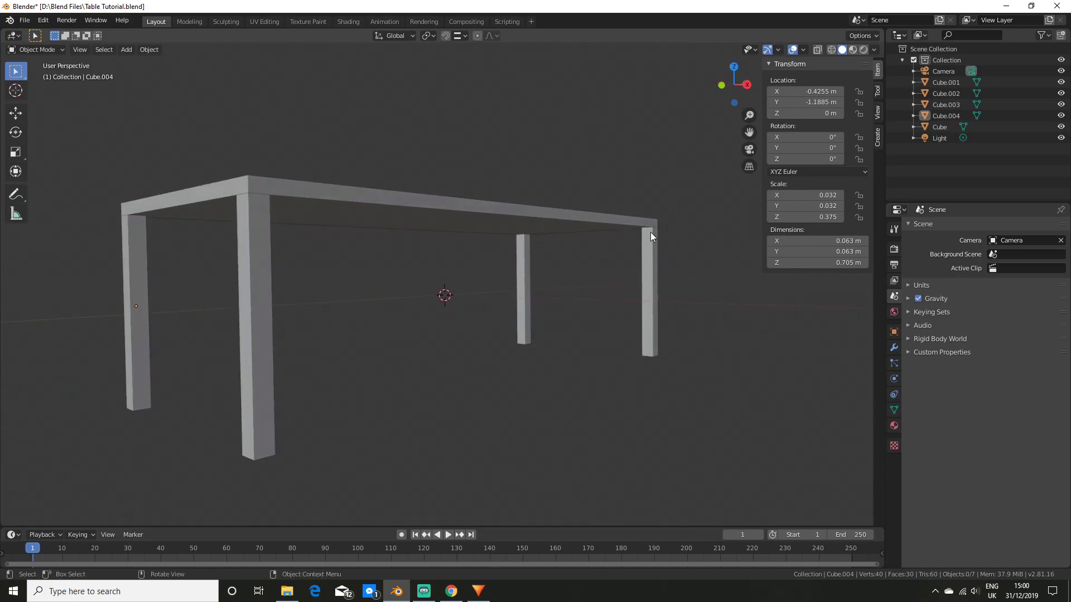
middle_click_drag(256, 212, 437, 360)
scroll(437, 360, "up", 2)
scroll(370, 363, "down", 2)
key("shift+a")
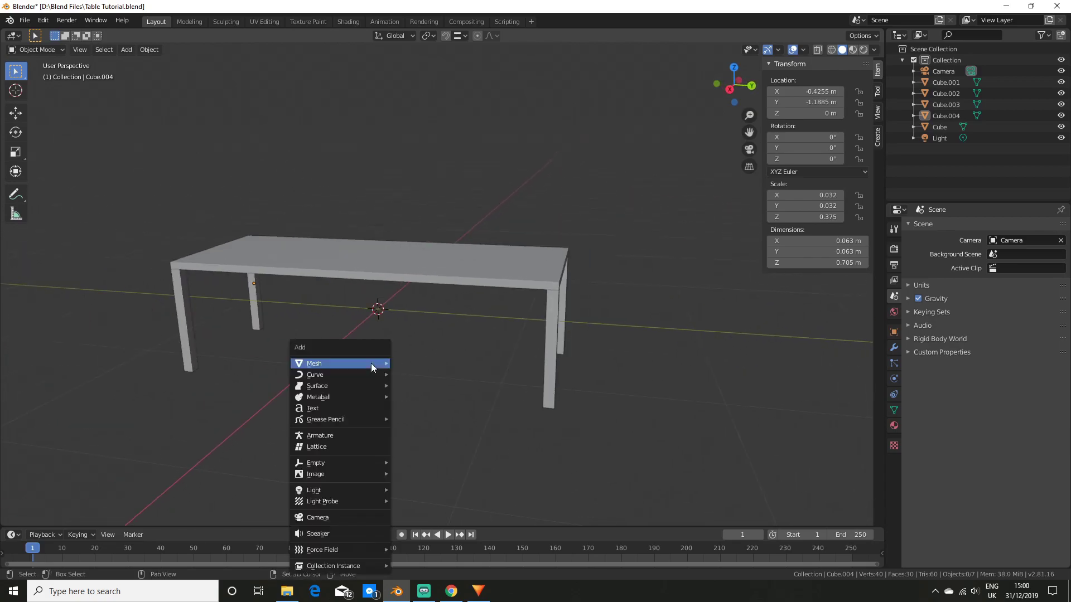
mouse_move(370, 364)
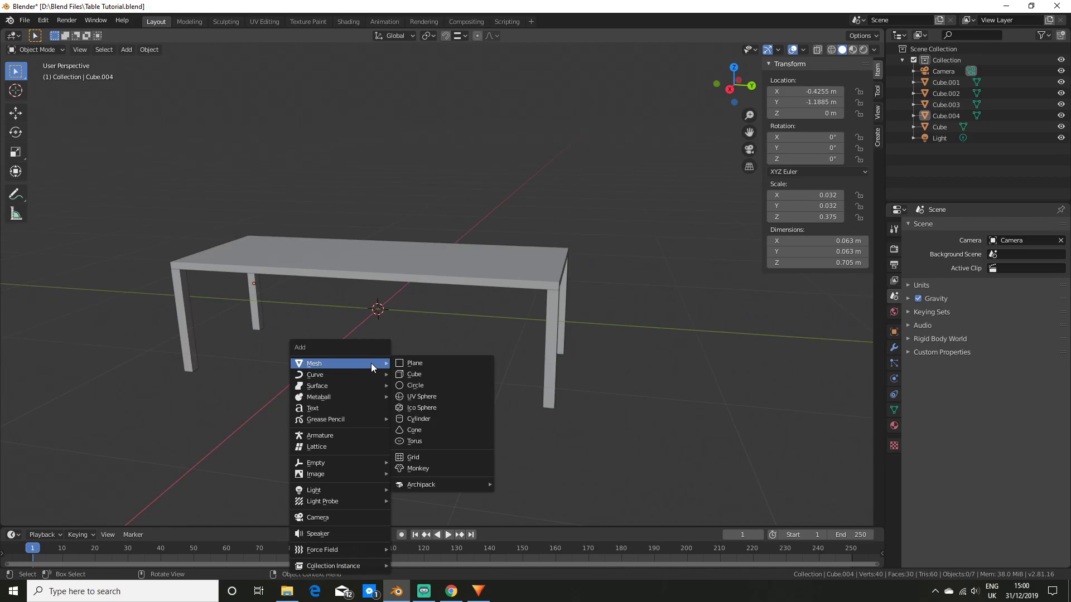
left_click(427, 373)
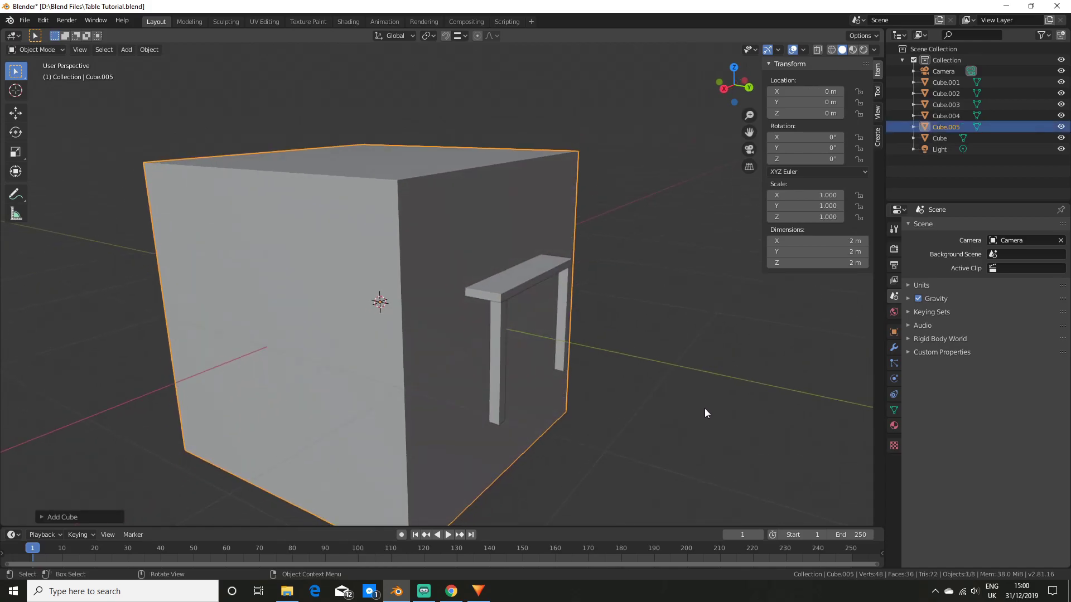
key("s")
left_click(412, 328)
Step: Raise the small cube along Z and snap it against the tabletop's underside, at about Z 0.25 m
middle_click_drag(413, 333, 480, 355)
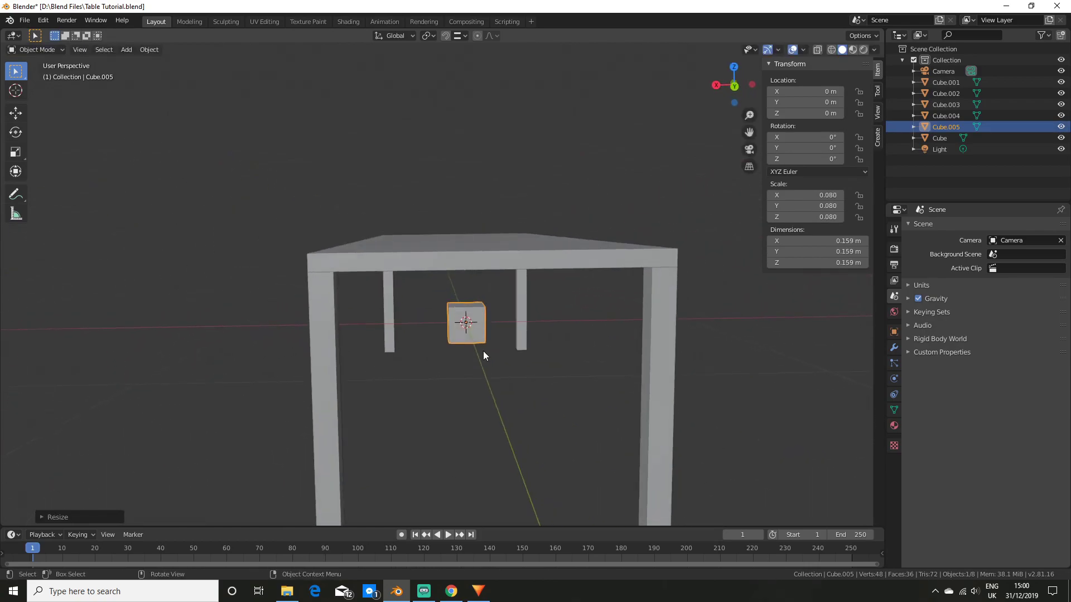
key("g")
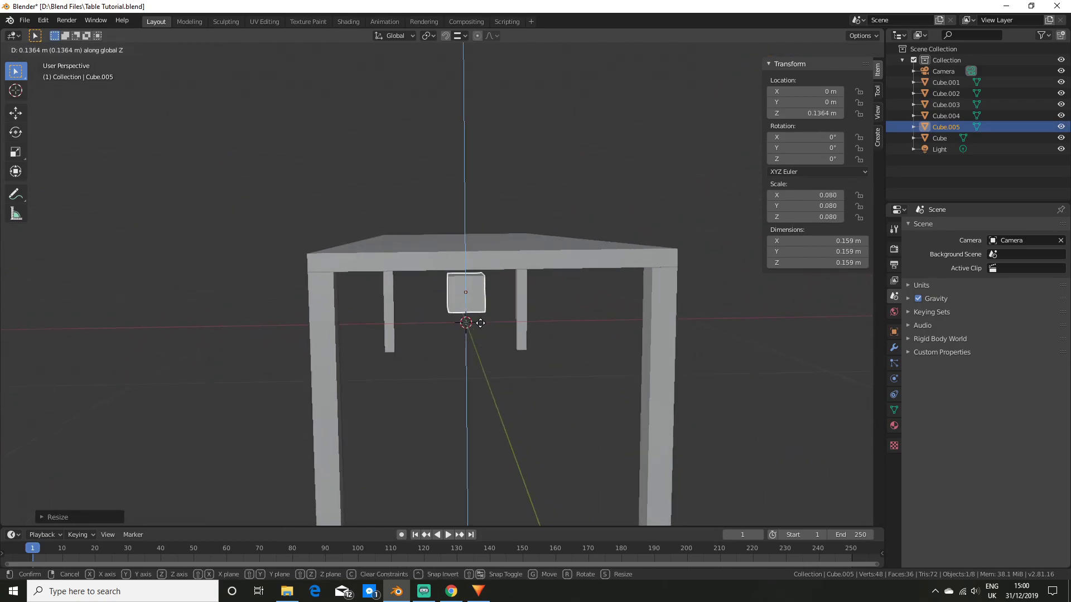
left_click(475, 269)
Step: Move the small cube along Y to the pair of legs at the table's negative Y end
middle_click_drag(475, 269, 586, 333)
key("g")
key("y")
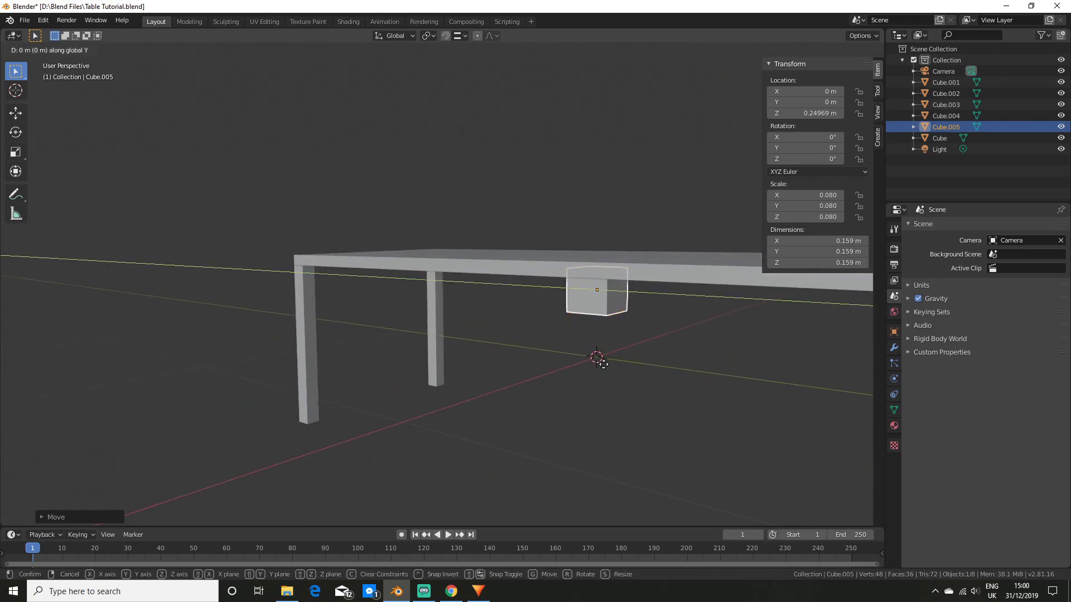
left_click(427, 287)
middle_click_drag(411, 330, 279, 341)
Step: Thin the small cube along Y by moving its inward-facing side face toward the end of the table
key("Tab")
left_click(467, 281)
middle_click_drag(468, 281, 445, 370)
key("g")
key("y")
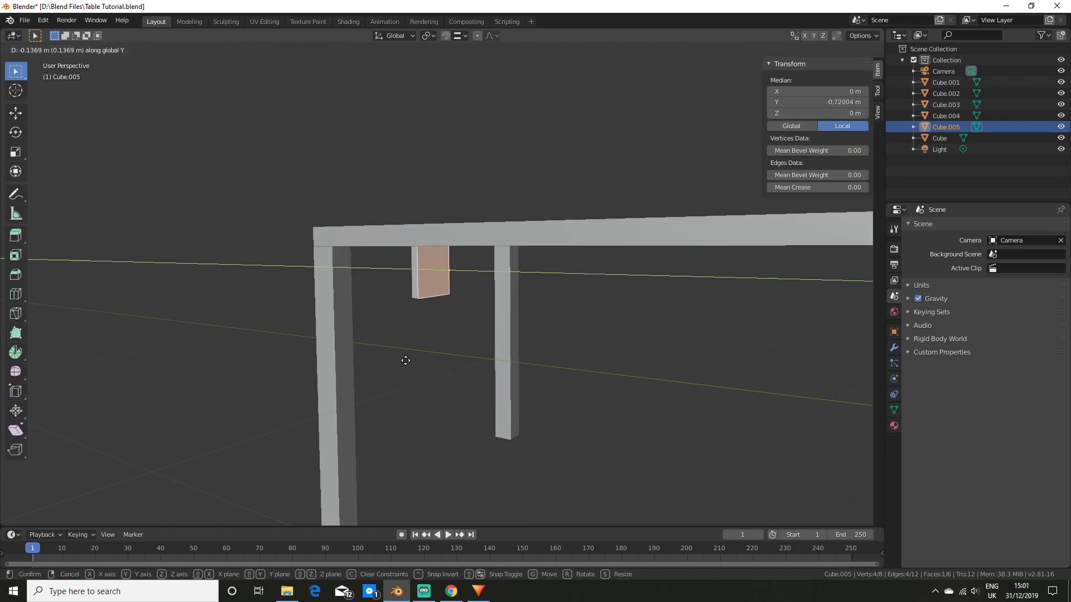
left_click(411, 360)
Step: Raise the small block's bottom face along Z to a local Z of about 0.548, leaving a shallow rail
middle_click_drag(411, 361, 389, 299)
middle_click_drag(387, 359, 467, 425)
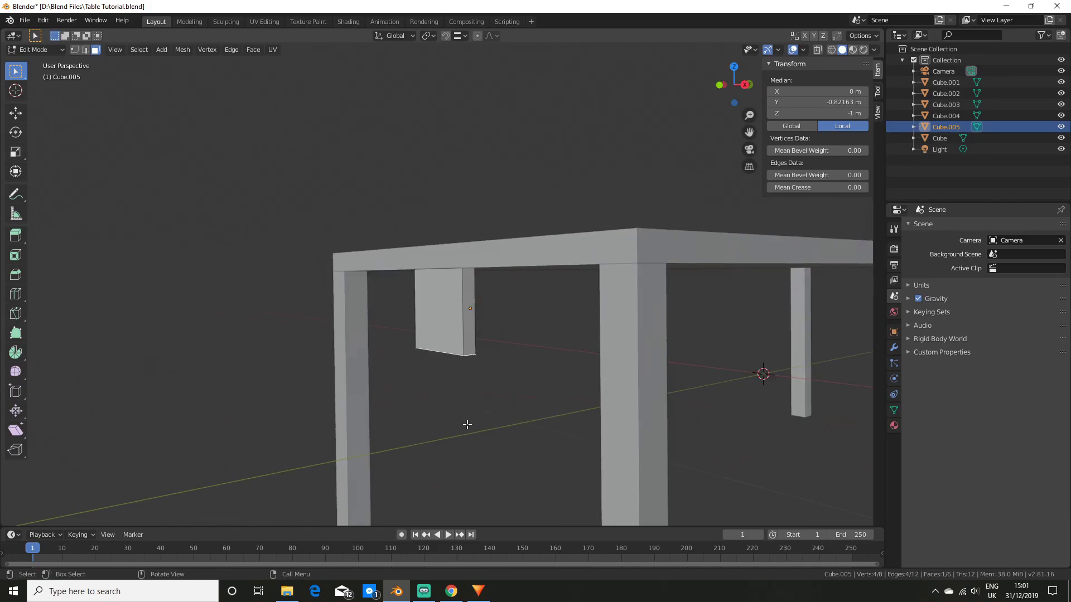
key("g")
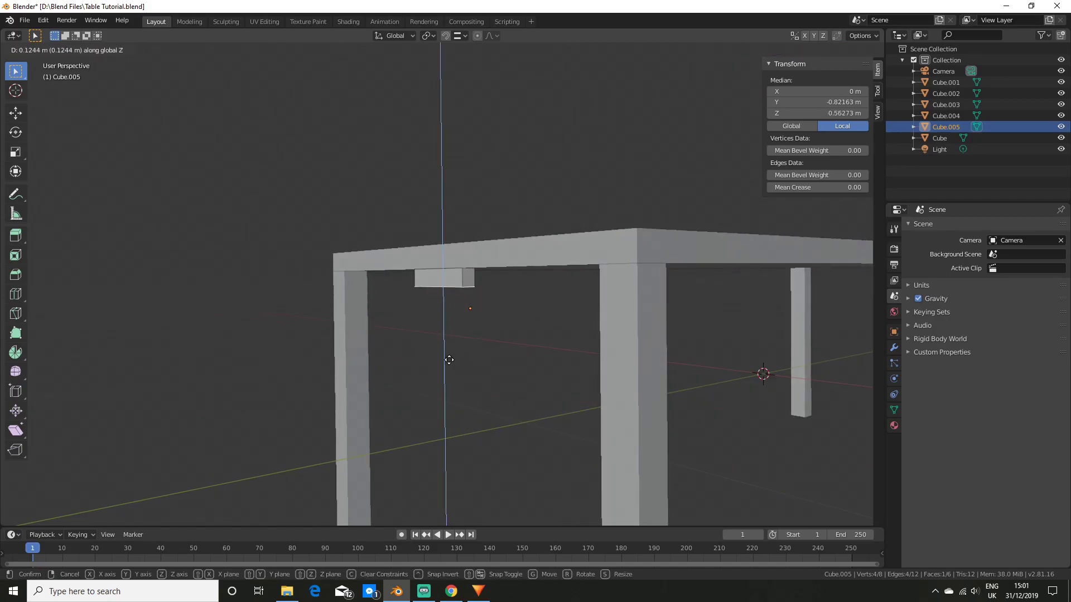
left_click(456, 370)
Step: Thicken the rail by moving its inner side face along Y to a local Y of about -0.289
scroll(407, 369, "up", 6)
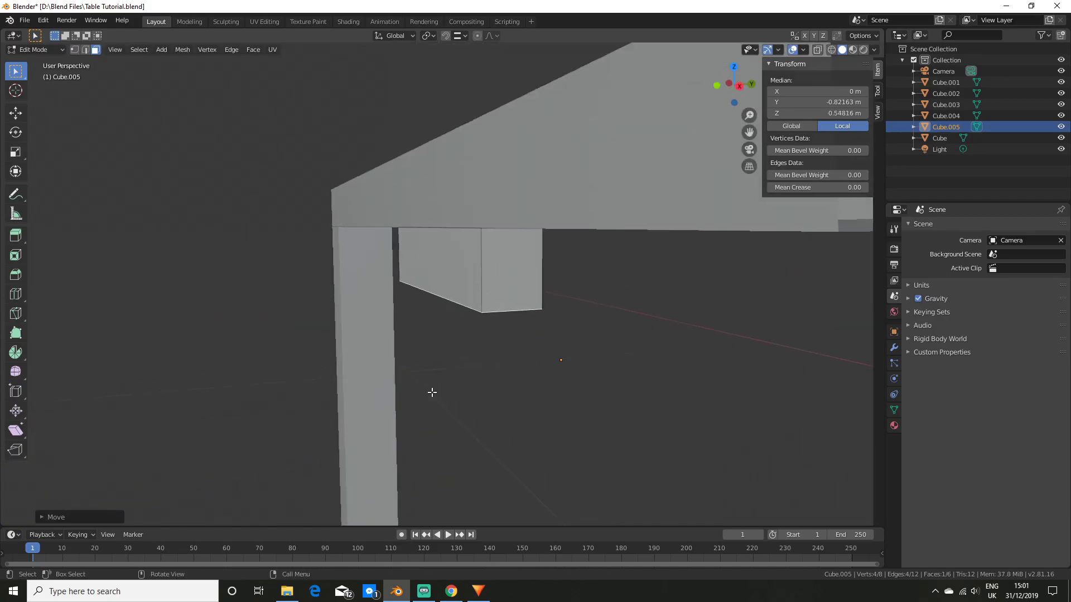
middle_click_drag(432, 392, 495, 256)
left_click(495, 255)
middle_click_drag(425, 351, 395, 282)
key("g")
key("y")
left_click(442, 357)
key("Tab")
key("Tab")
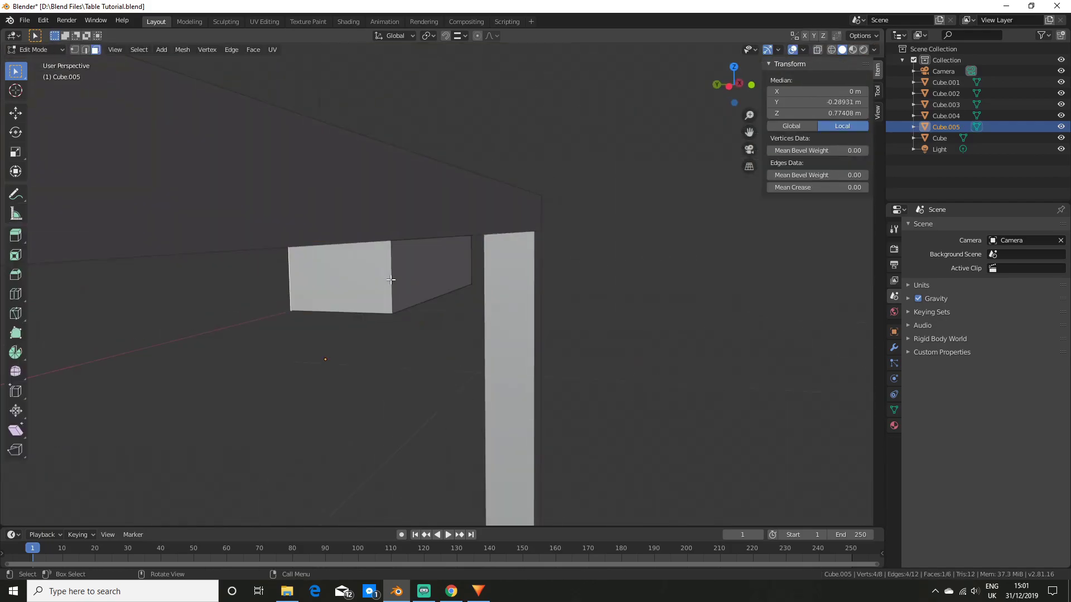
Step: Extend the rail's negative X end face along X so it meets the leg on that side
scroll(511, 335, "down", 5)
middle_click_drag(509, 333, 498, 333)
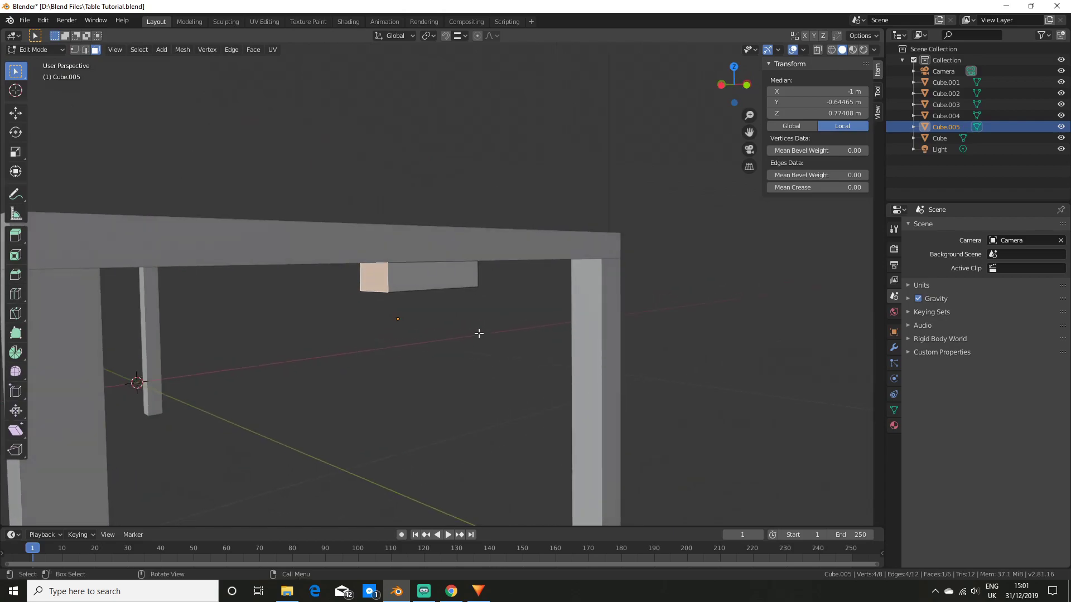
key("g")
key("y")
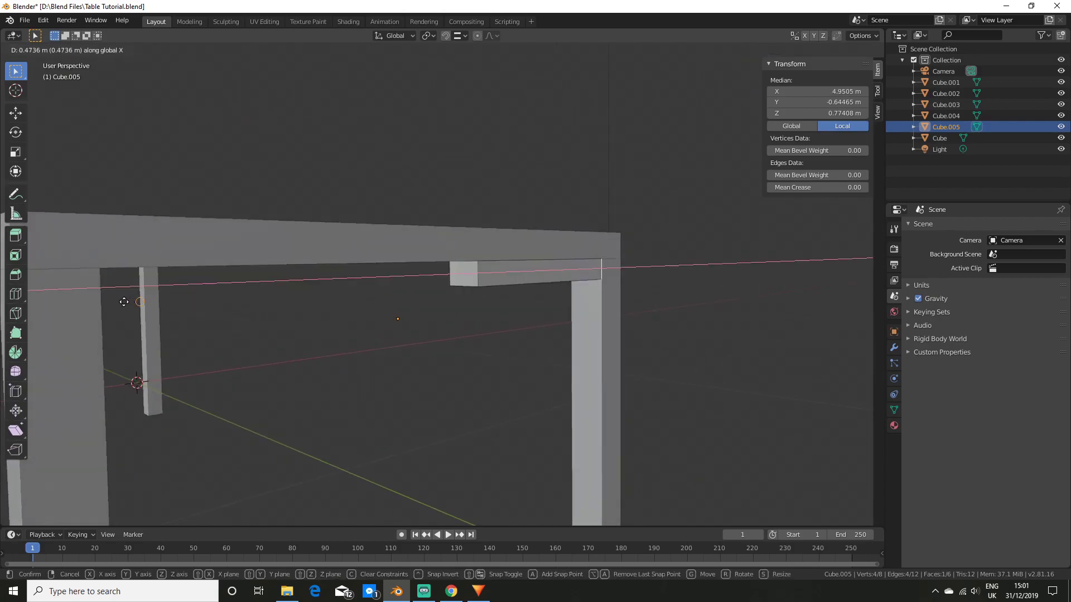
left_click(262, 320)
Step: Extend the rail's positive X end face along X to the other leg so the rail spans the table's end
middle_click_drag(262, 320, 398, 311)
left_click(476, 290)
middle_click_drag(475, 380, 385, 377)
key("g")
key("x")
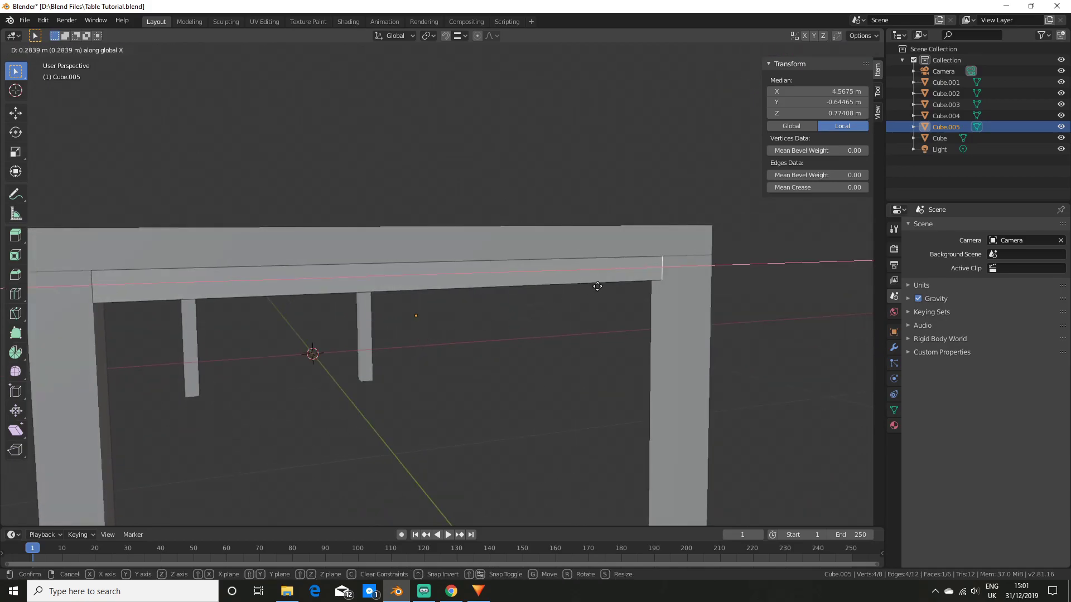
left_click(679, 283)
Step: Move the rail's outer side face along Y so it sits slightly inset from the legs' outer faces
key("Tab")
middle_click_drag(458, 375, 398, 348)
scroll(343, 377, "up", 2)
scroll(346, 346, "up", 1)
key("Tab")
left_click(406, 310)
key("g")
key("y")
left_click(404, 337)
Step: Move the rail's inner side face along Y to a local Y of about -0.361, insetting it from the legs' inner faces
left_click(554, 292)
middle_click_drag(523, 355, 559, 357)
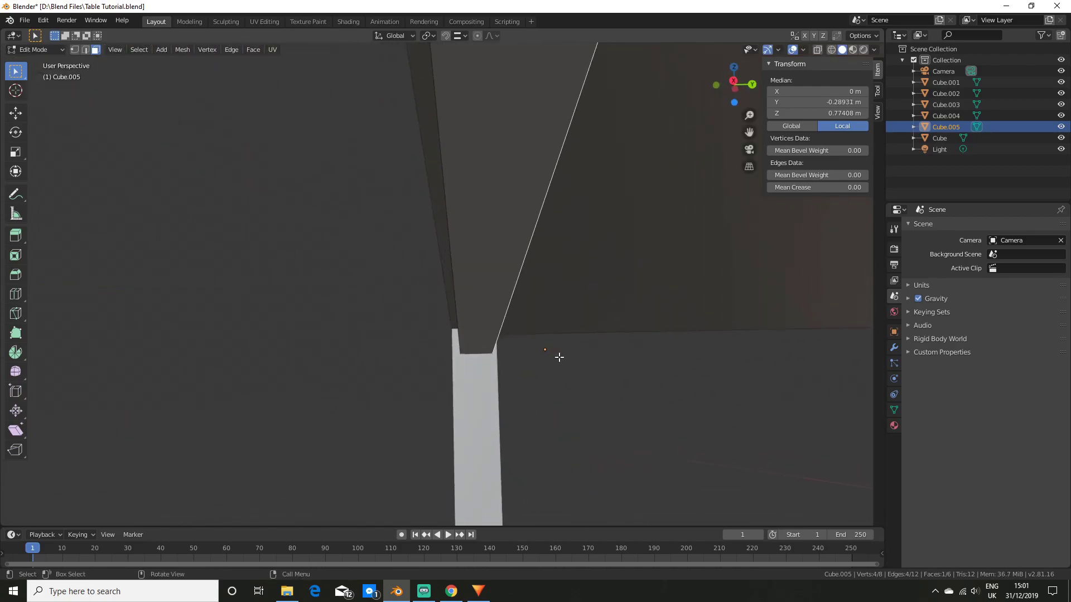
key("g")
key("y")
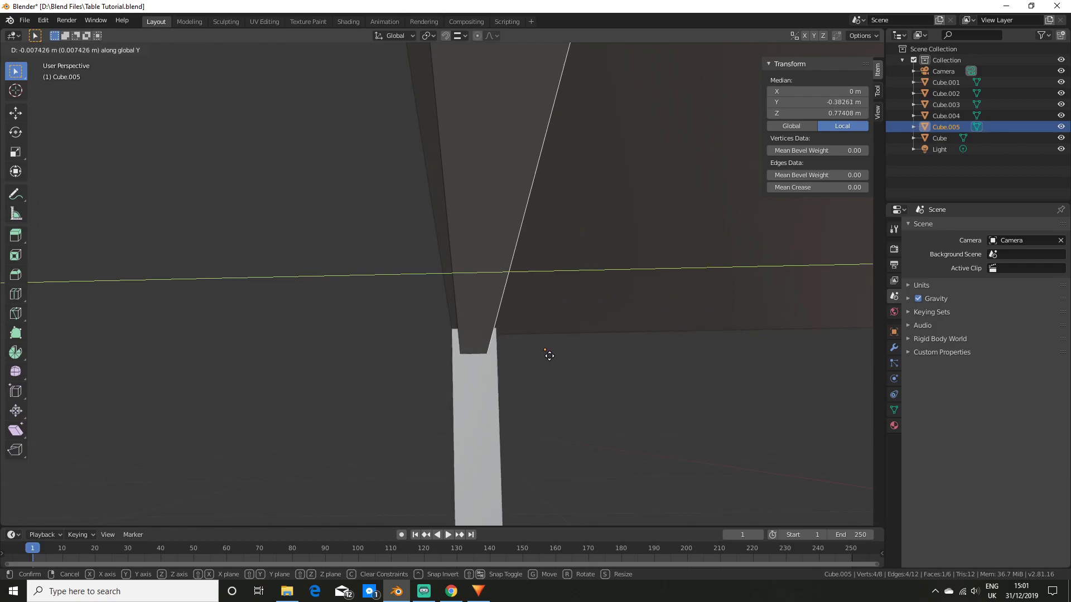
left_click(551, 356)
scroll(586, 424, "down", 5)
middle_click_drag(585, 423, 597, 394)
scroll(529, 413, "down", 2)
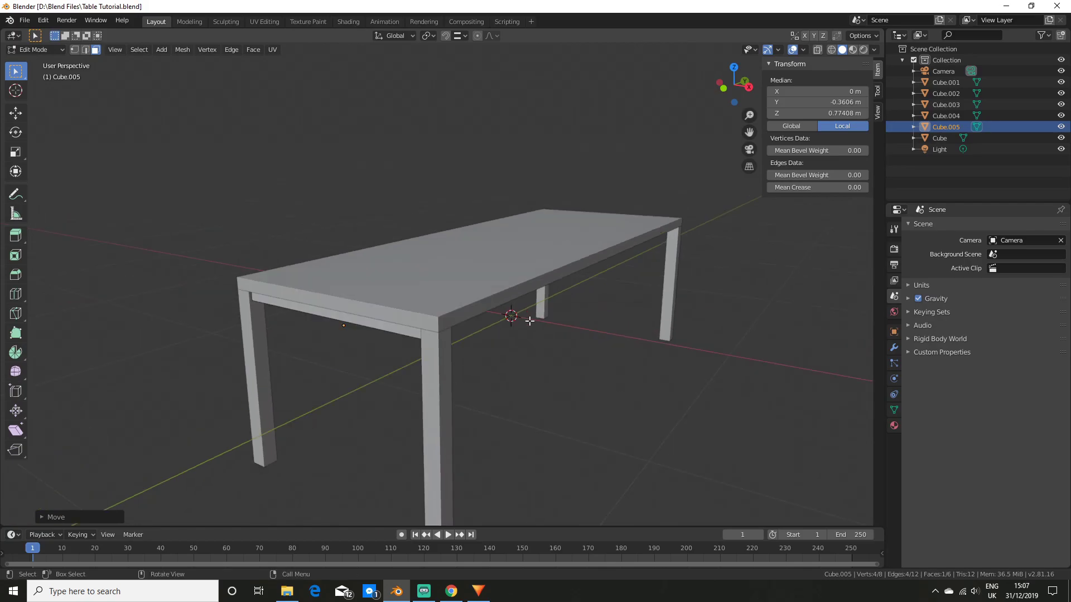
Step: Duplicate the finished end rail and move the copy about 2.33 m along Y to the table's other end
key("Tab")
key("g")
key("y")
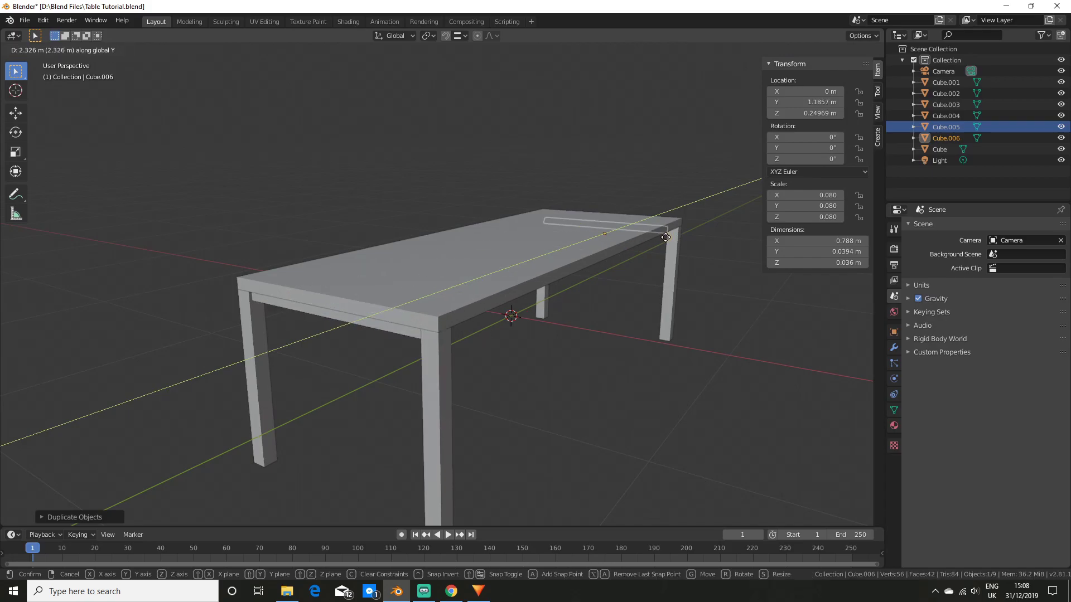
left_click(731, 258)
Step: Fine-tune the copied end rail's position along Y so it sits inset between the far pair of legs
middle_click_drag(502, 262, 390, 251)
scroll(391, 251, "up", 3)
middle_click_drag(642, 301, 468, 298, "shift")
middle_click_drag(469, 298, 388, 315)
scroll(389, 315, "up", 4)
key("g")
key("y")
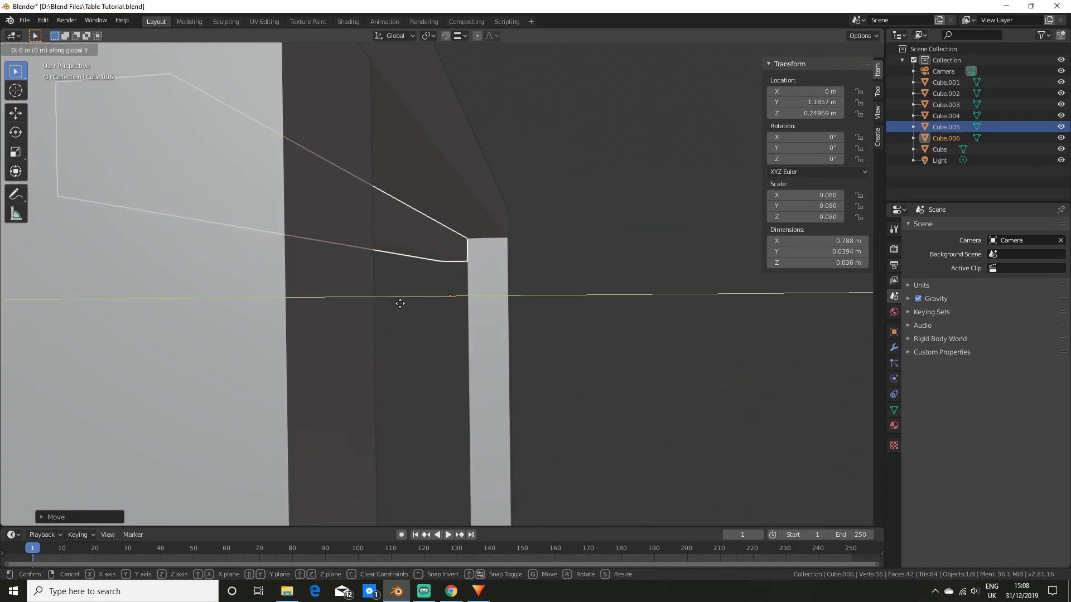
left_click(454, 313)
Step: Duplicate the far end rail inward along Y and set the new copy's origin to its geometry
scroll(454, 313, "down", 4)
middle_click_drag(454, 313, 512, 348)
key("g")
key("y")
left_click(391, 316)
right_click(390, 317)
mouse_move(384, 336)
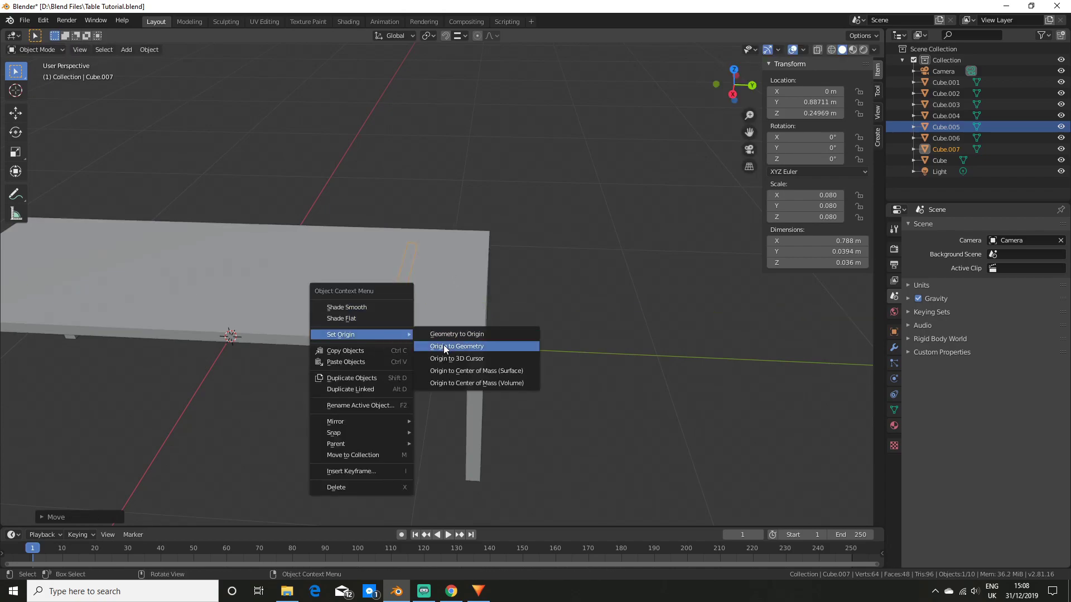
left_click(445, 347)
Step: Rotate the new rail 90° about Z and move it along X to the table's long side
key("r")
left_click(531, 328)
key("g")
key("x")
left_click(474, 356)
Step: Extend the side rail's negative Y end face along Y to the corner leg at that end
middle_click_drag(475, 355, 479, 331)
key("Tab")
left_click(618, 240)
scroll(478, 331, "down", 3)
key("g")
key("y")
left_click(176, 335)
Step: Pull the side rail's positive Y end face back along Y so it no longer protrudes past the corner leg
middle_click_drag(176, 334, 510, 321)
left_click(259, 292)
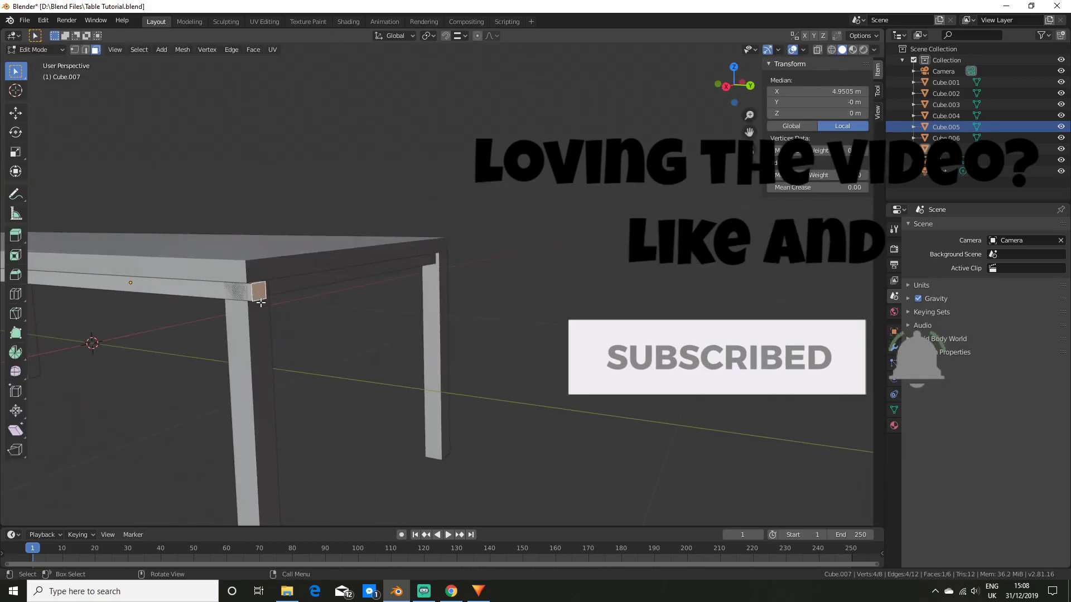
key("g")
key("y")
left_click(223, 315)
Step: Move the whole side rail along X to about 0.424 m, insetting it between the legs
middle_click_drag(222, 319, 380, 333)
key("Tab")
key("g")
key("y")
key("x")
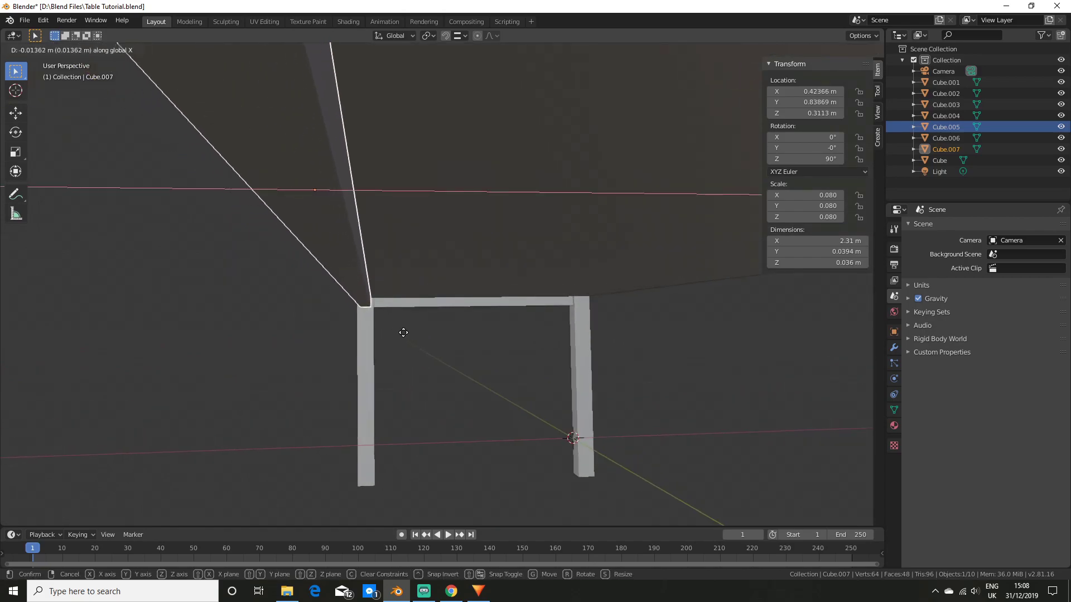
left_click(403, 333)
Step: Duplicate the side rail and move the copy along X to about -0.424 m on the opposite long side
key("shift+d")
left_click(402, 333)
key("g")
key("y")
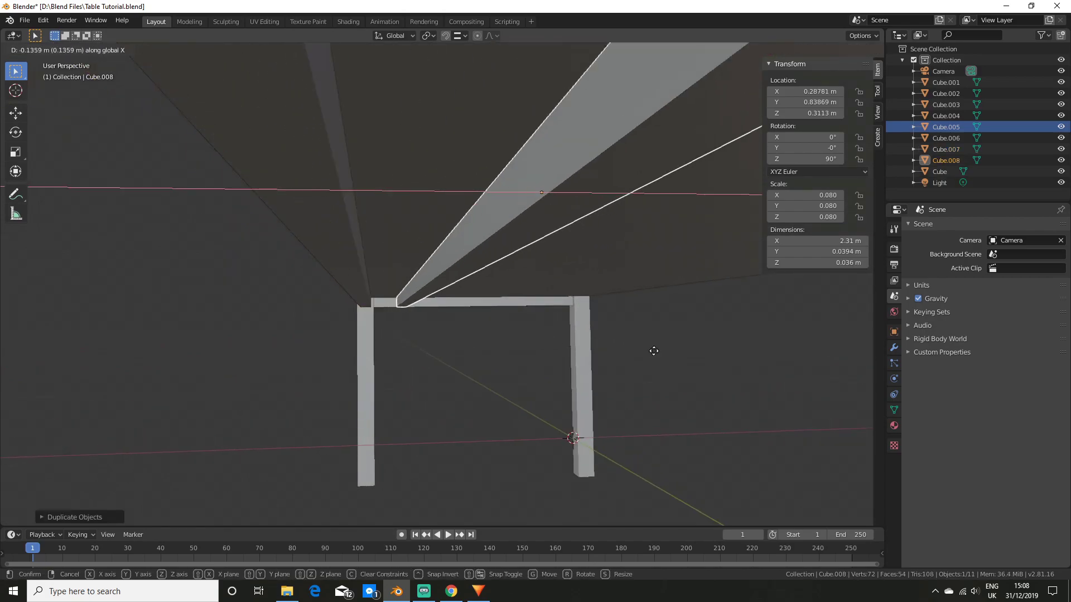
key("x")
left_click(848, 350)
middle_click_drag(848, 350, 459, 411)
left_click(459, 412)
scroll(452, 410, "down", 2)
middle_click_drag(389, 390, 424, 383)
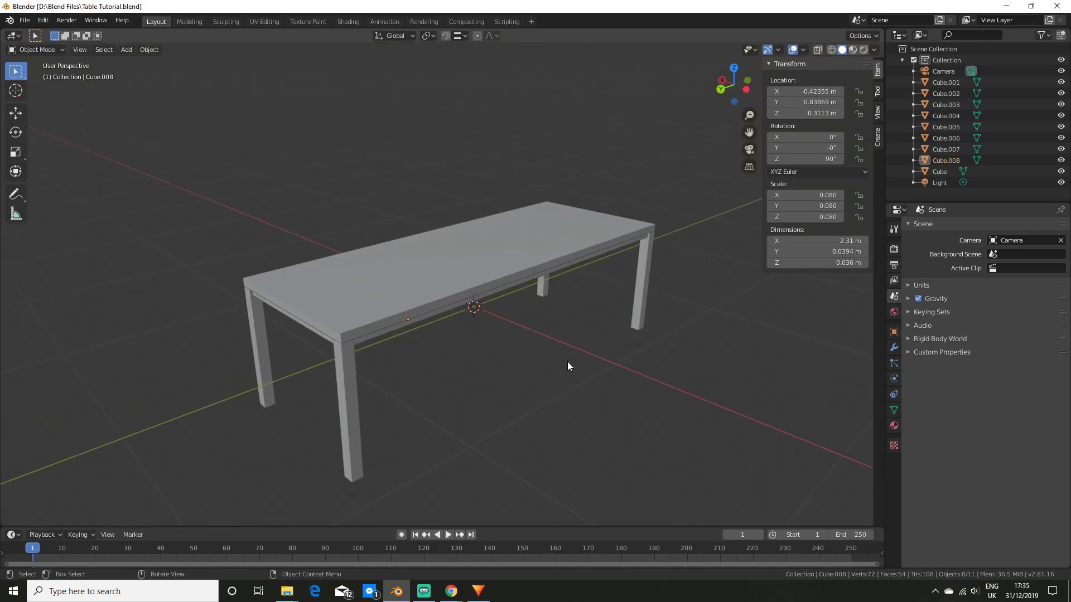
middle_click_drag(562, 363, 505, 369)
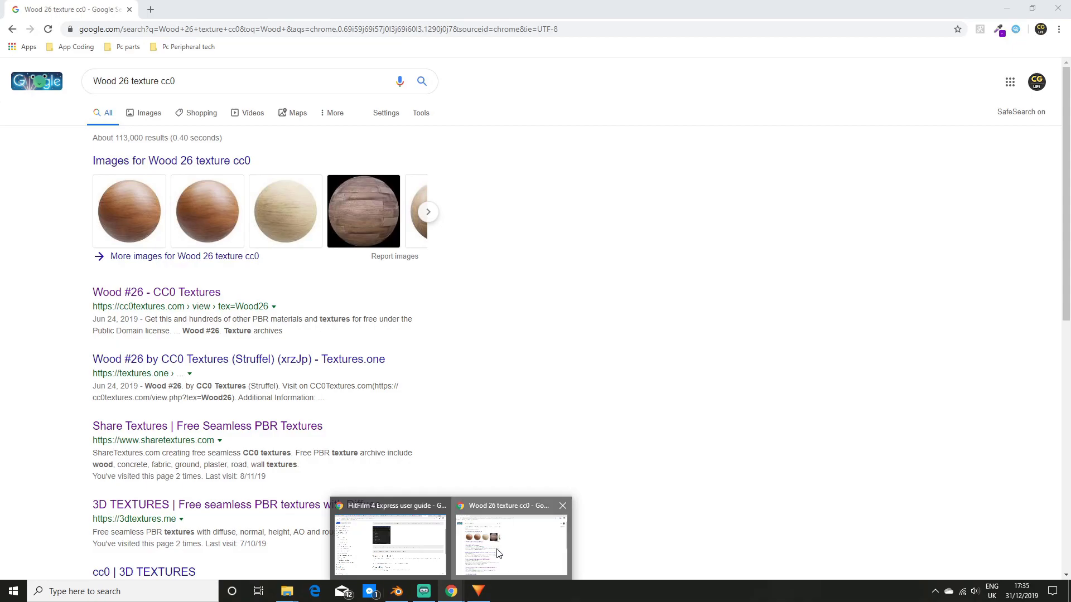
Step: Switch to Chrome, download the 2K JPG archive of Wood #26 from CC0 Textures and show it in its folder
left_click(499, 554)
left_click(205, 86)
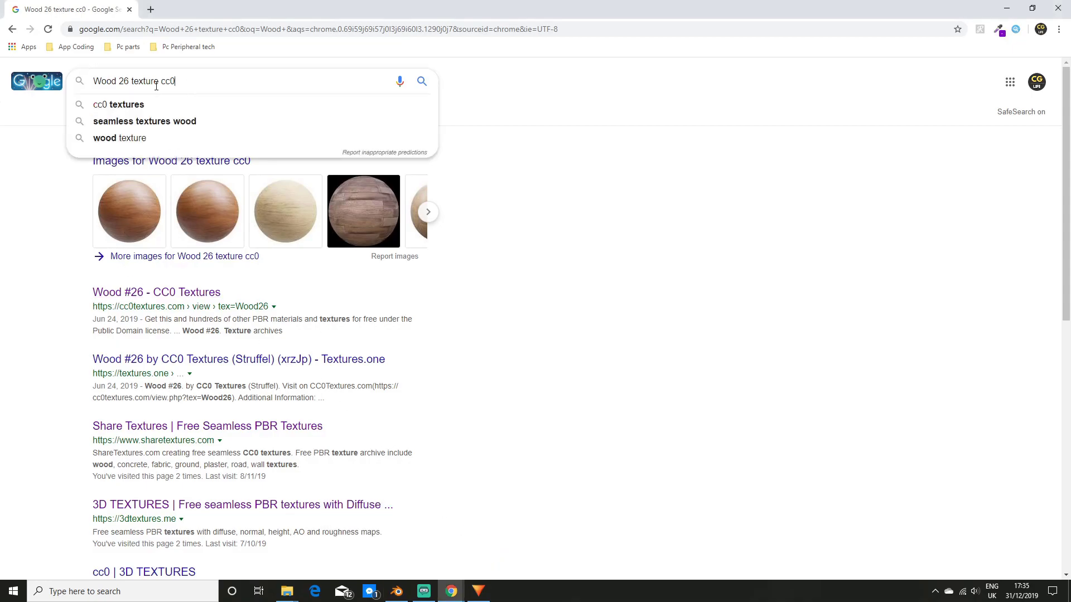
left_click(691, 305)
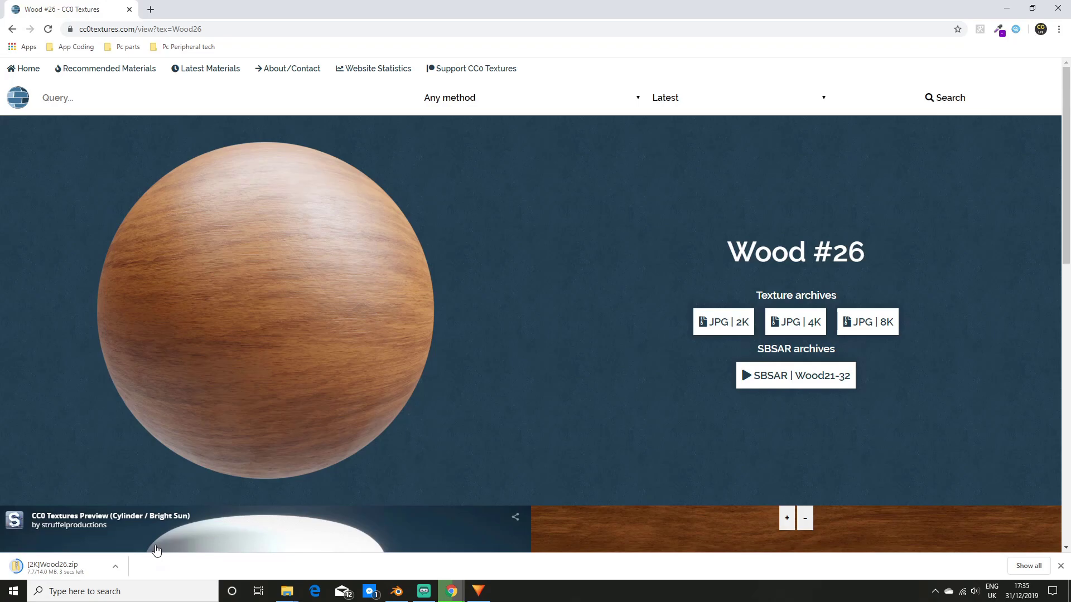
left_click(116, 567)
left_click(137, 528)
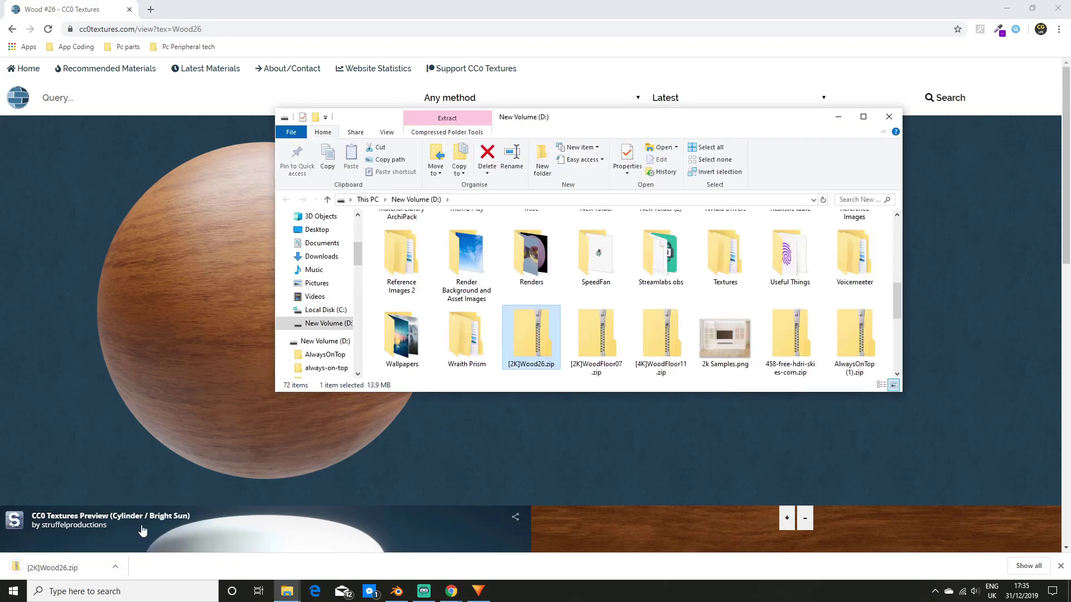
Step: Extract [2K]Wood26.zip into a [2K]Wood26 folder on the D: drive
scroll(496, 345, "down", 1)
scroll(514, 358, "up", 1)
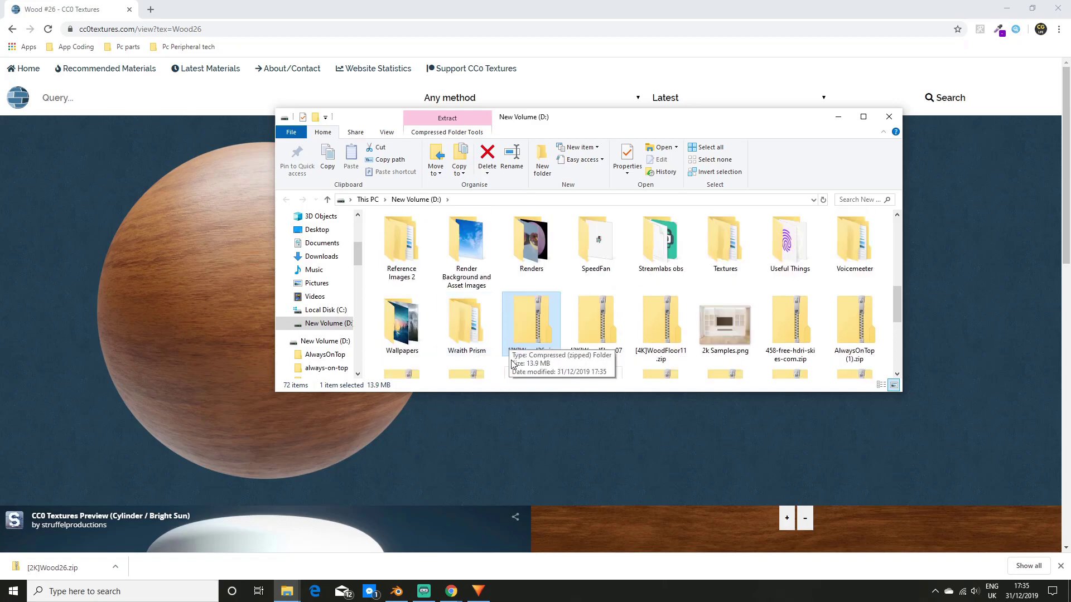
right_click(528, 334)
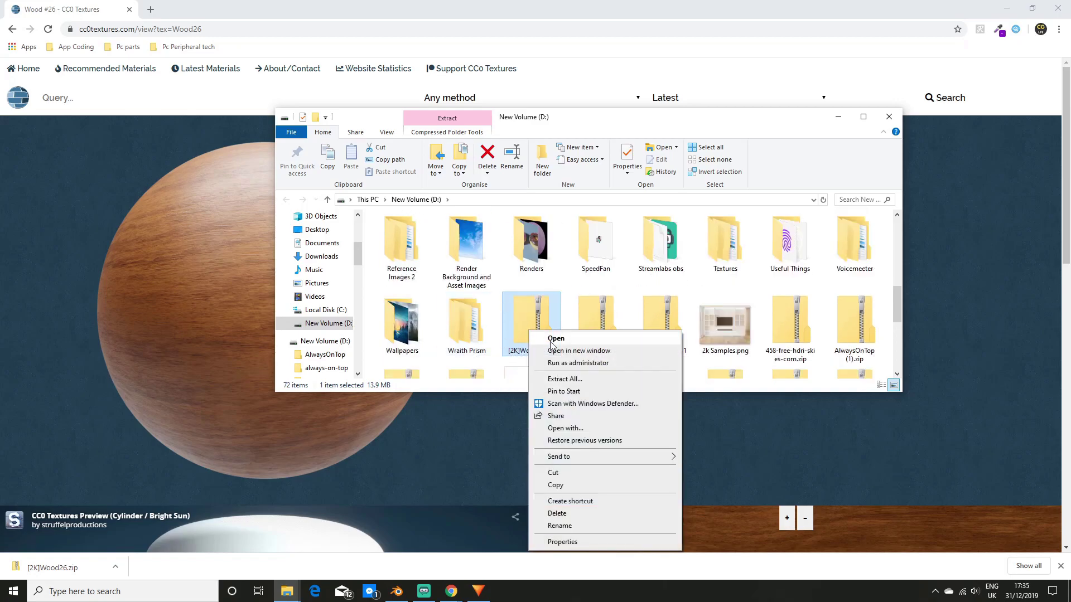
left_click(576, 378)
left_click(636, 403)
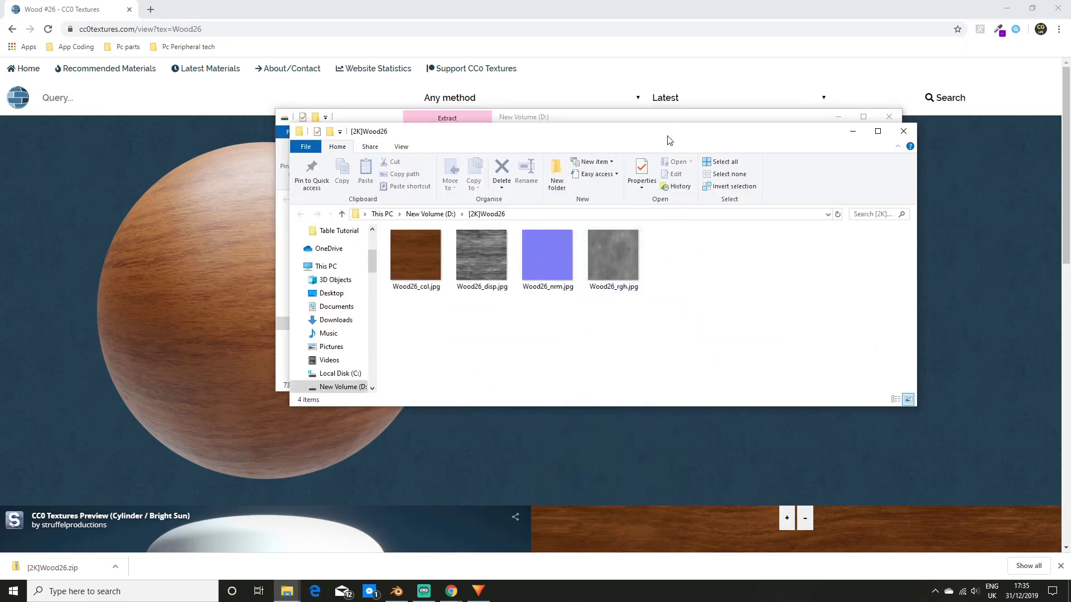
left_click_drag(667, 137, 657, 120)
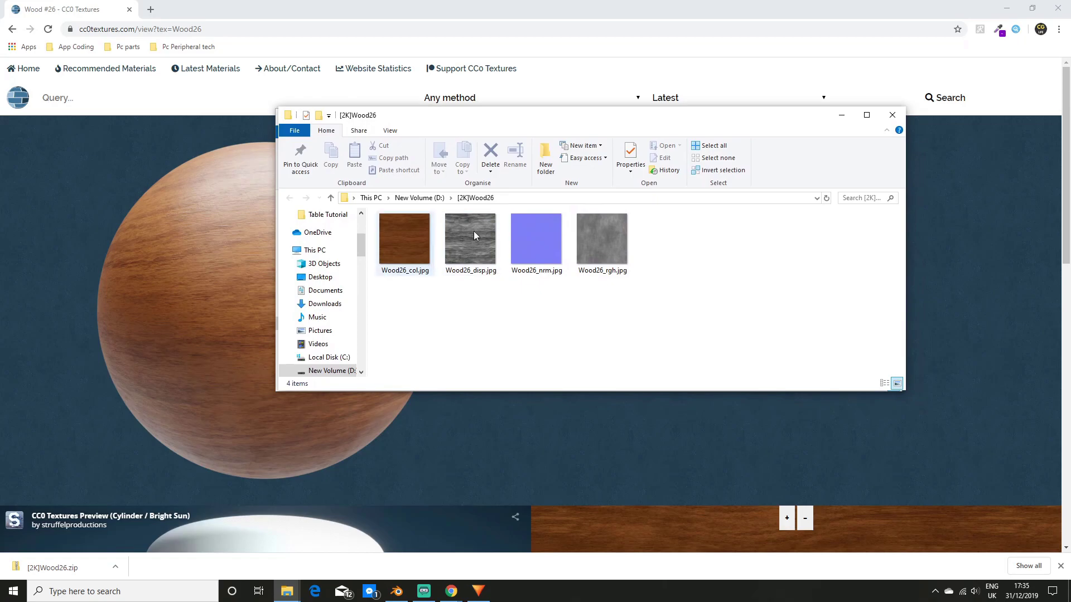
left_click_drag(732, 121, 721, 115)
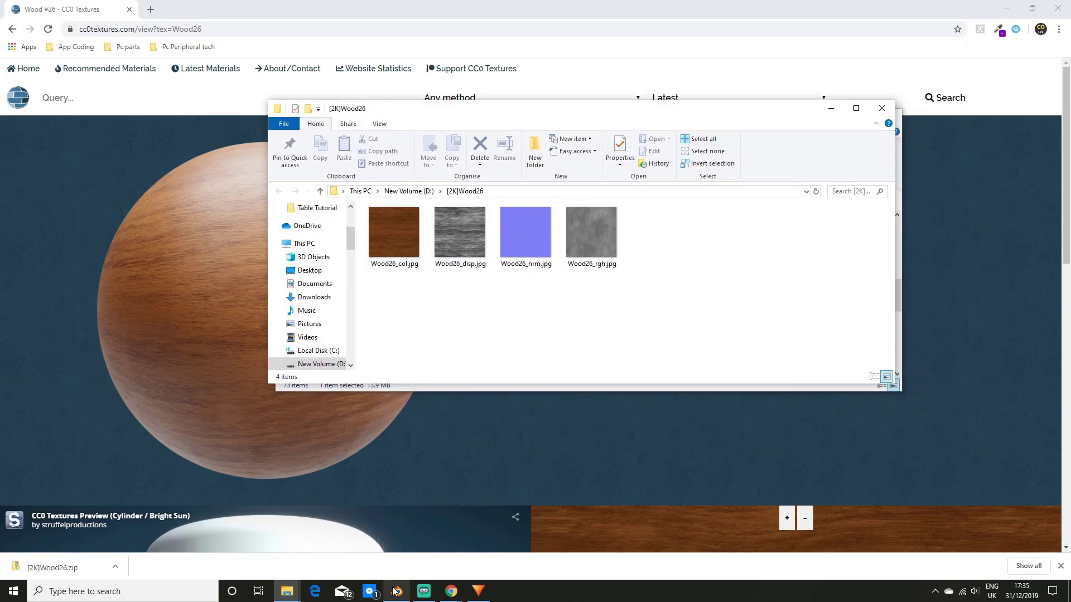
Step: Switch back to Blender and select all the table's parts in wireframe shading, leaving out the light
mouse_move(399, 597)
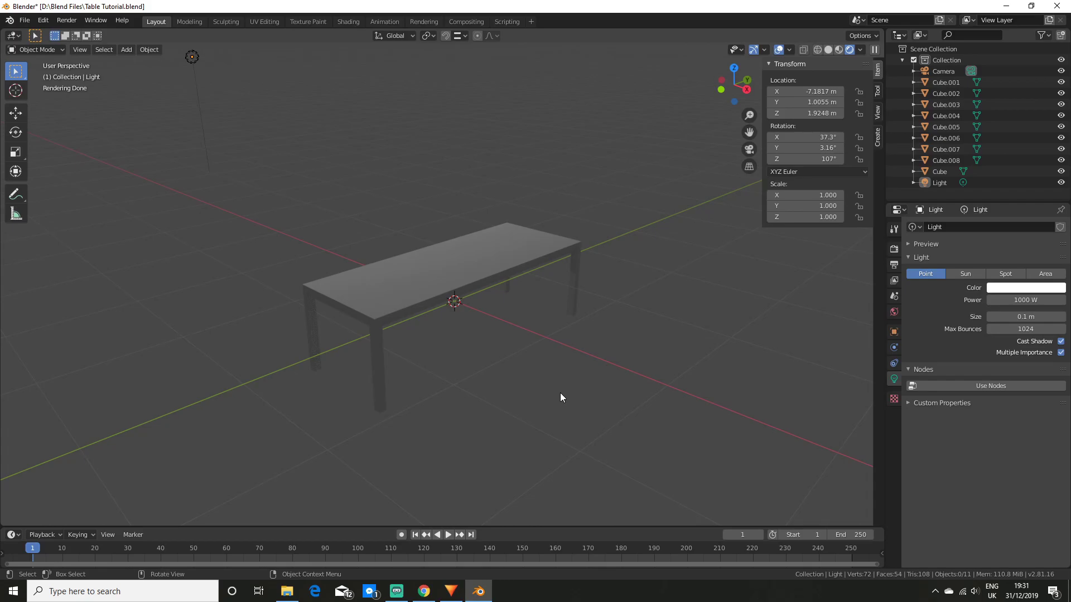
middle_click_drag(547, 399, 530, 383)
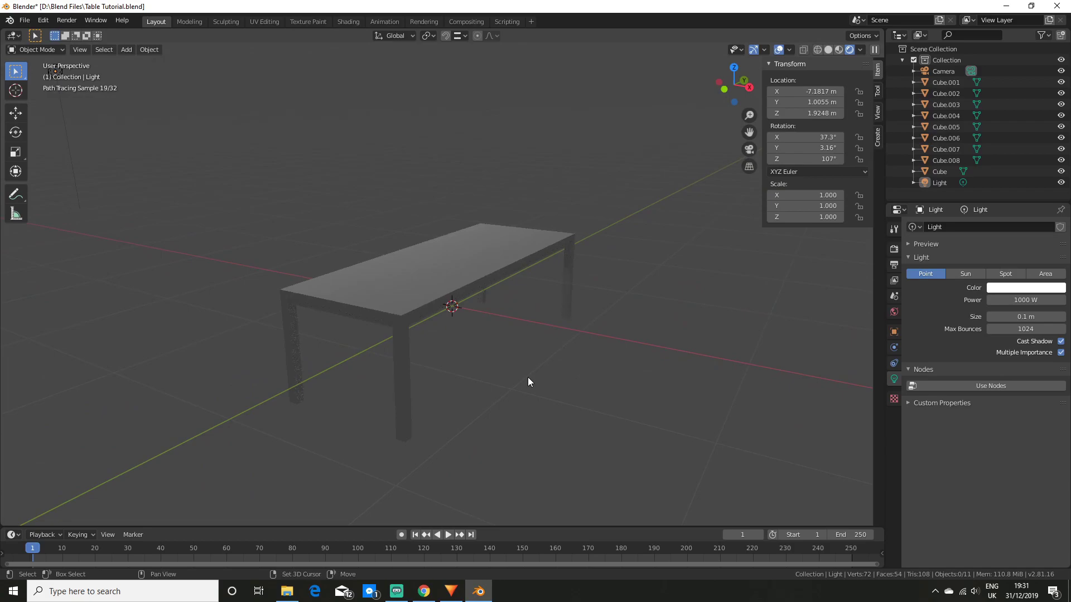
key("shift+z")
middle_click_drag(528, 377, 428, 282)
left_click_drag(428, 283, 498, 353)
middle_click_drag(498, 354, 356, 263)
scroll(391, 318, "down", 5)
middle_click_drag(423, 375, 464, 314)
left_click_drag(350, 174, 574, 424)
middle_click_drag(574, 424, 539, 338)
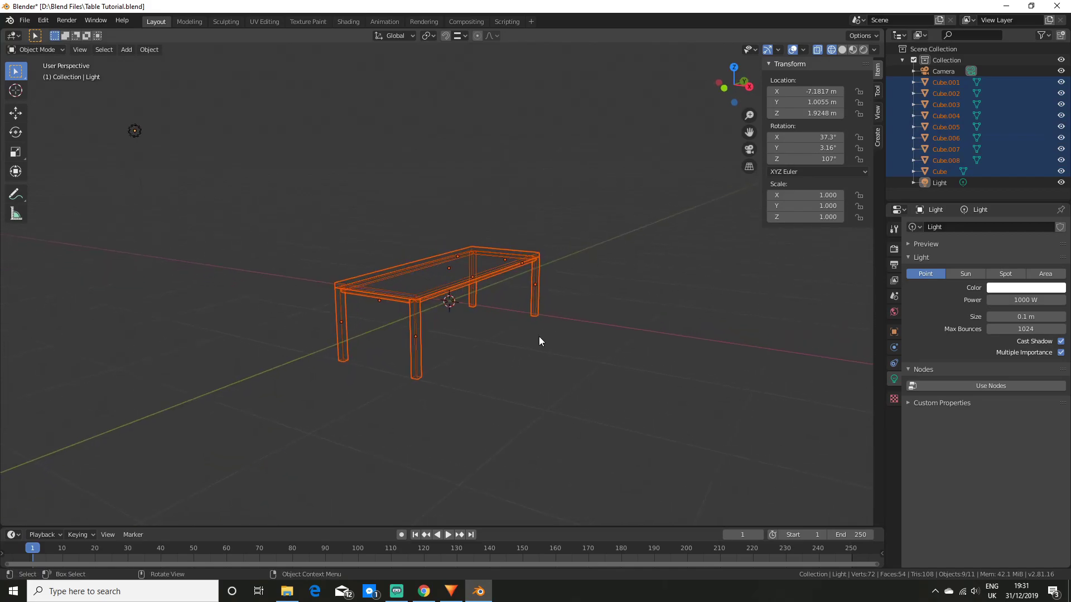
Step: Return to rendered shading, apply the scale of all the selected table parts and deselect them
key("shift+z")
scroll(536, 346, "up", 3)
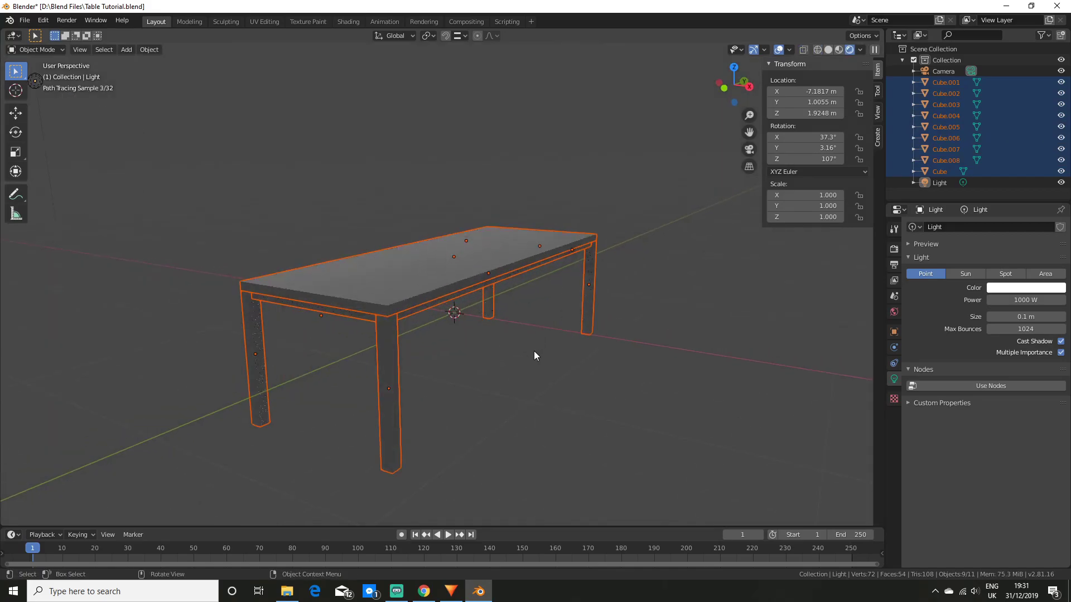
middle_click_drag(534, 355, 534, 364)
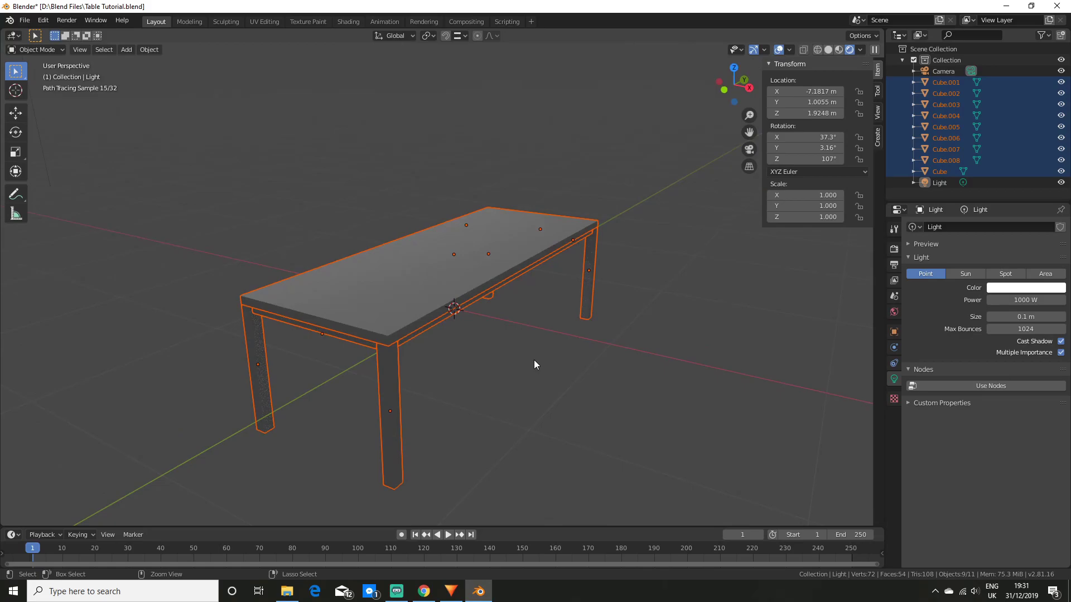
key("ctrl+a")
left_click(534, 360)
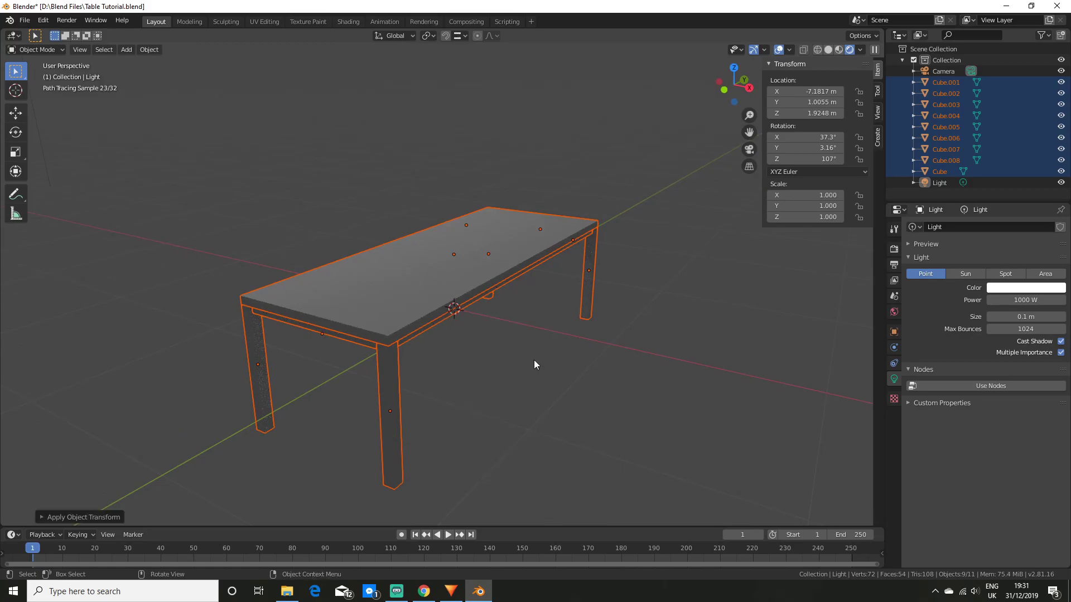
mouse_move(533, 360)
middle_mouse_down()
mouse_move(493, 356)
mouse_move(520, 357)
middle_mouse_up()
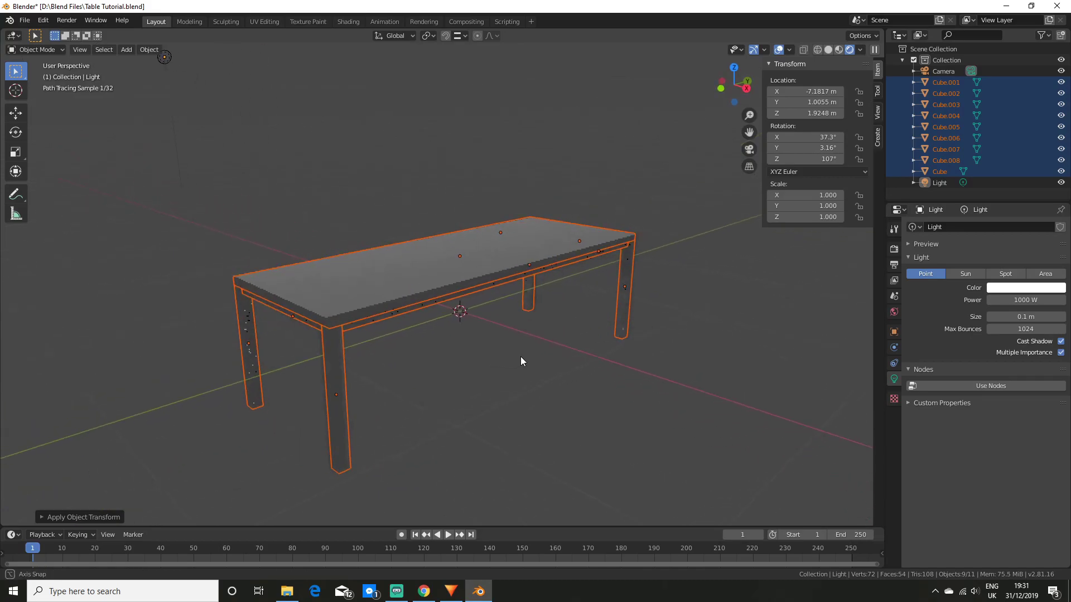
left_click(521, 357)
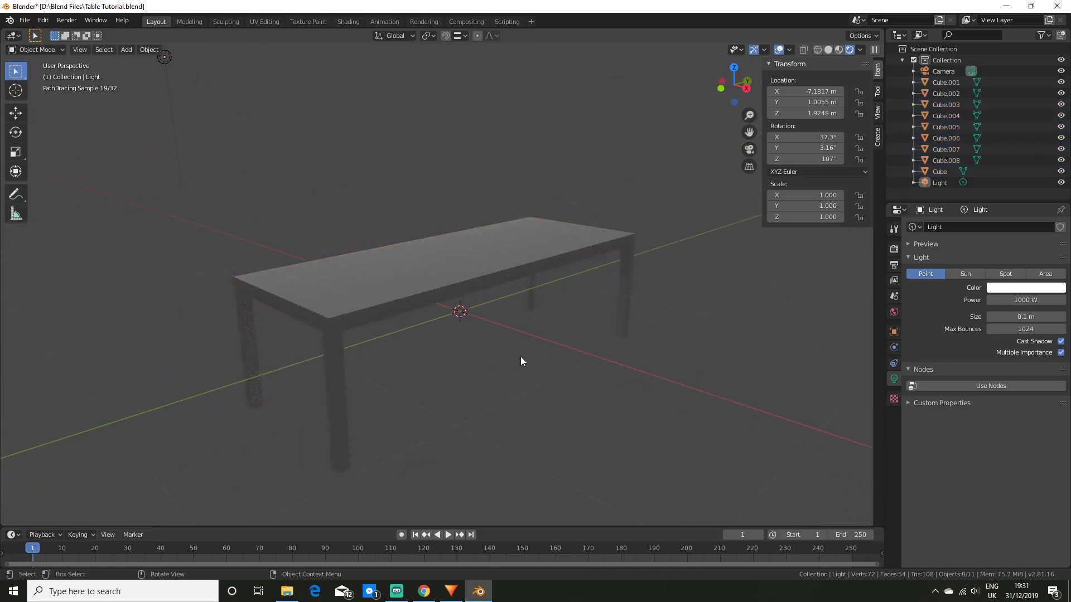
Step: Move the light along X to about -0.488 m and along Y to about -2.76 m to light the table
scroll(513, 357, "down", 4)
middle_click_drag(503, 354, 324, 246)
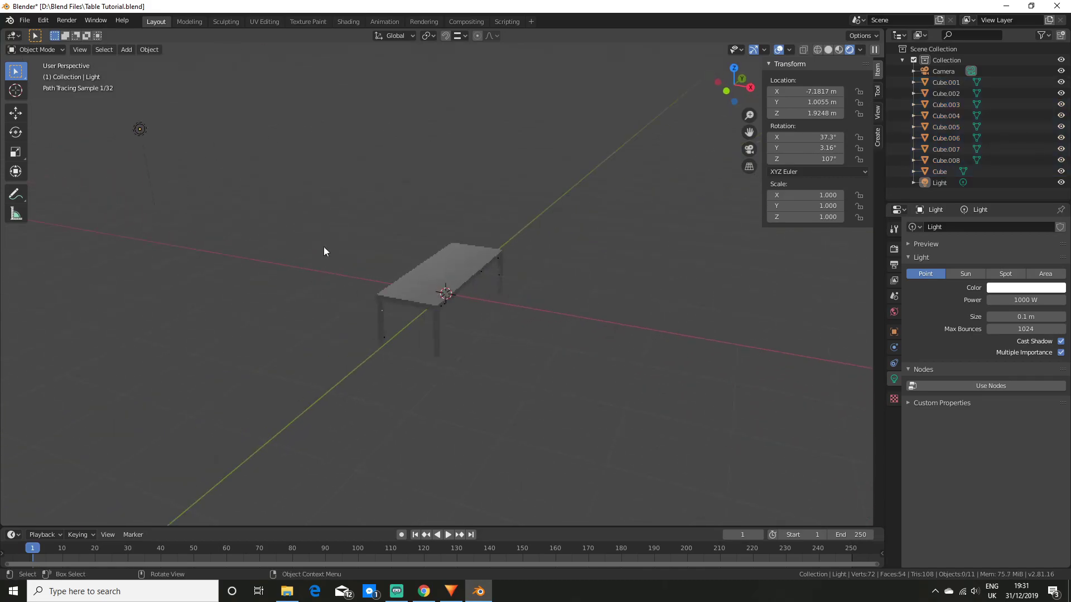
left_click(140, 134)
key("g")
key("y")
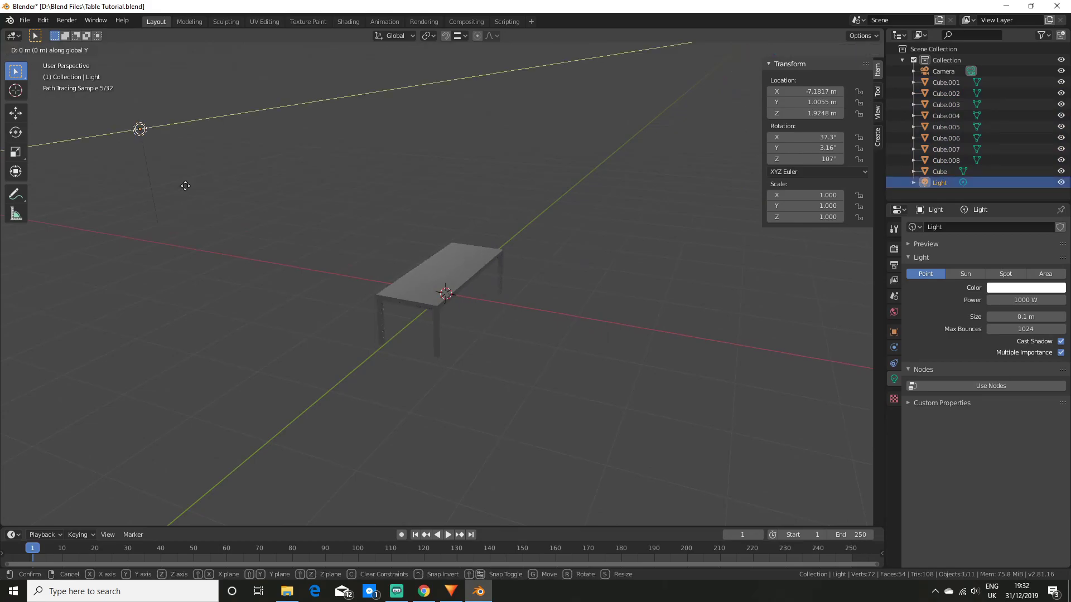
key("x")
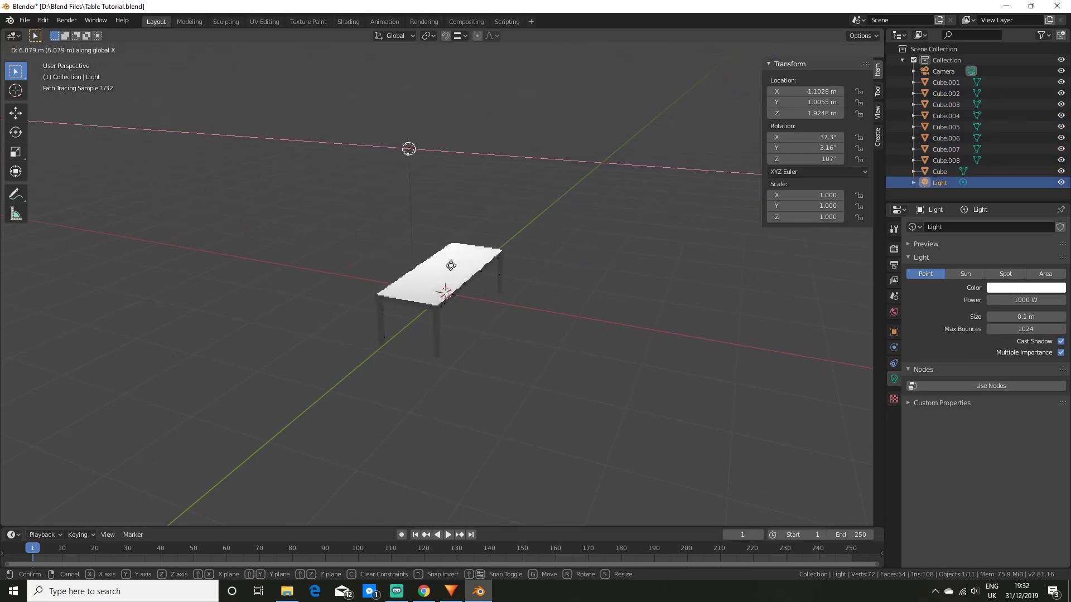
left_click(484, 270)
middle_click_drag(485, 270, 498, 278)
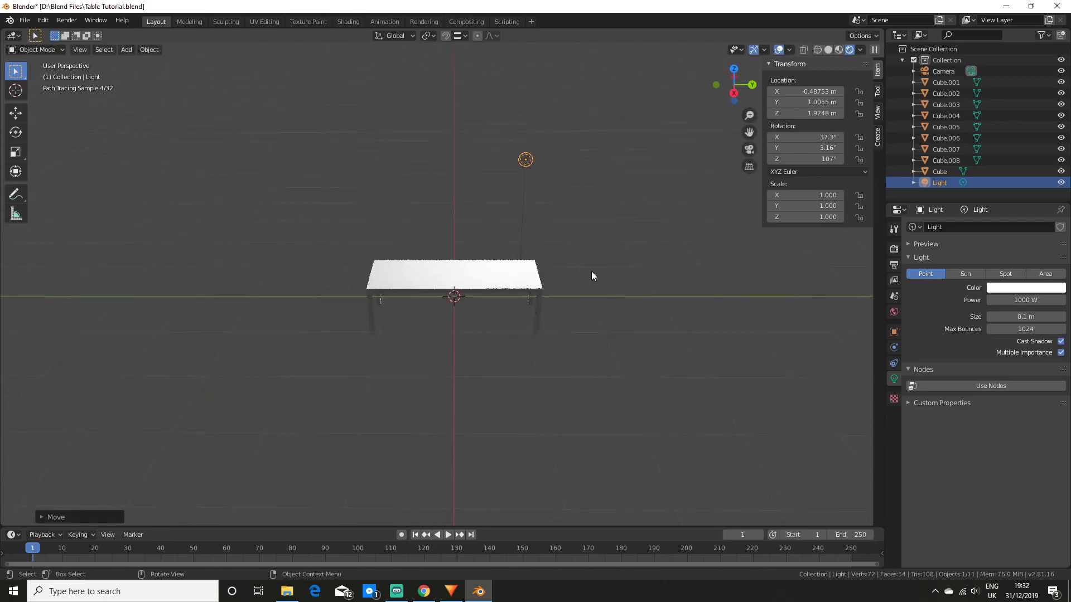
key("y")
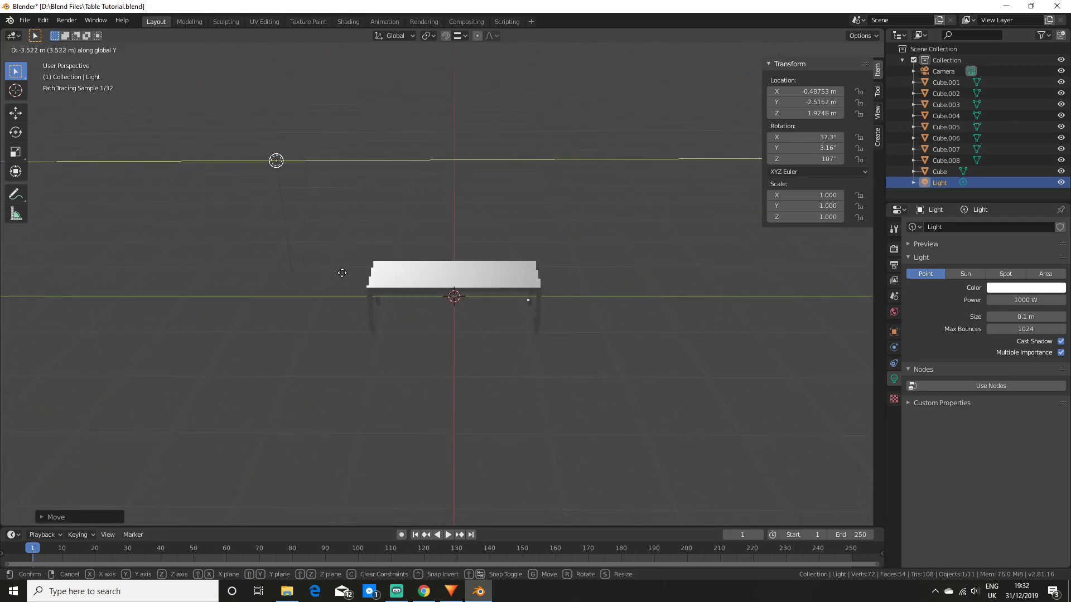
left_click(357, 301)
mouse_move(357, 299)
middle_mouse_down()
mouse_move(499, 313)
mouse_move(420, 306)
mouse_move(457, 316)
middle_mouse_up()
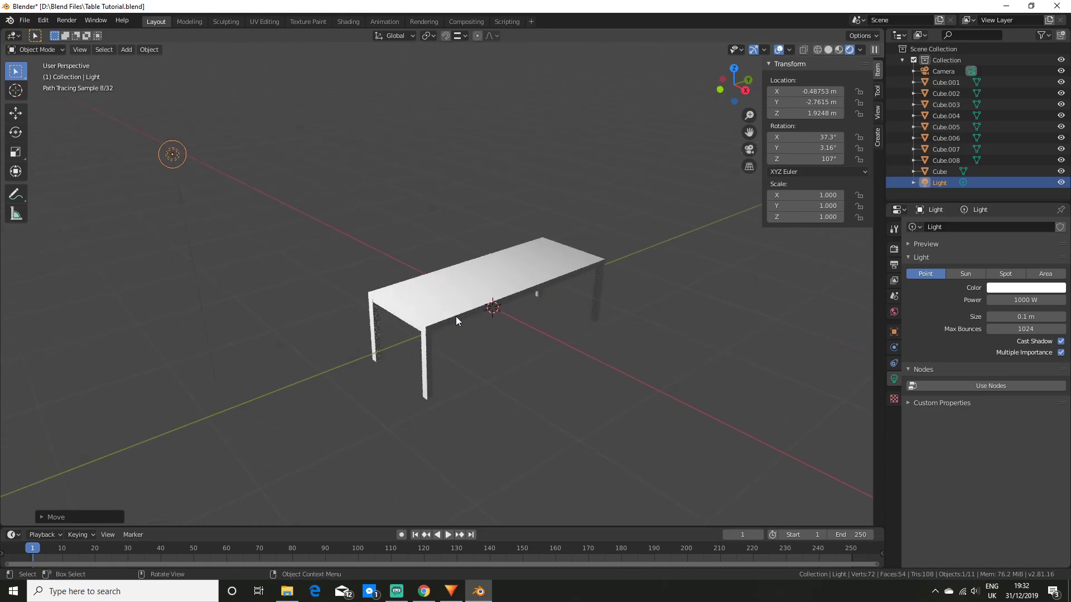
Step: Select the tabletop and add a new material to it
left_click(518, 276)
middle_click_drag(518, 276, 572, 327)
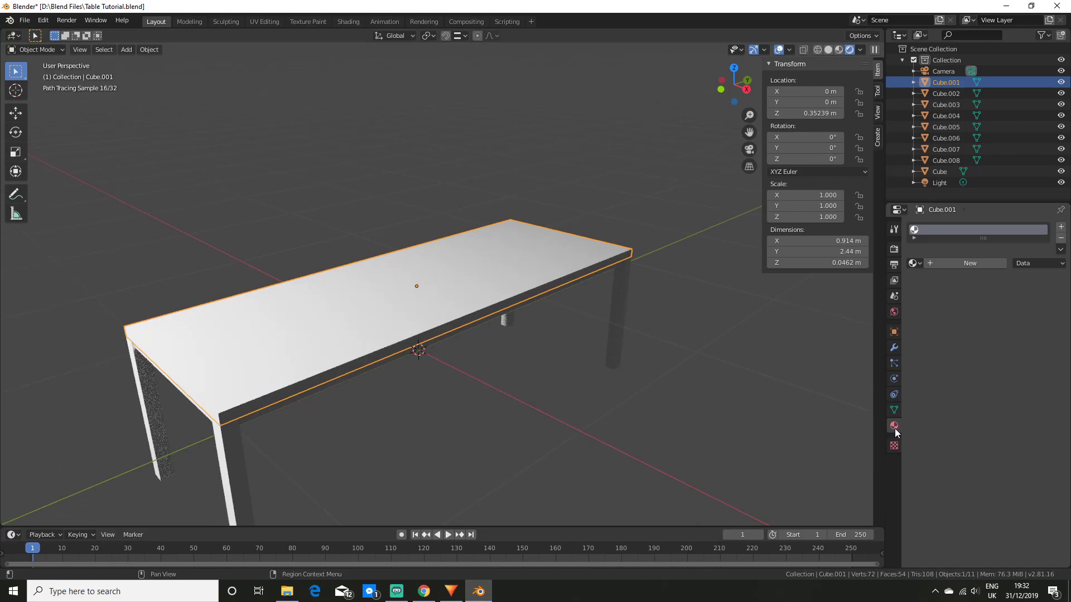
left_click(969, 263)
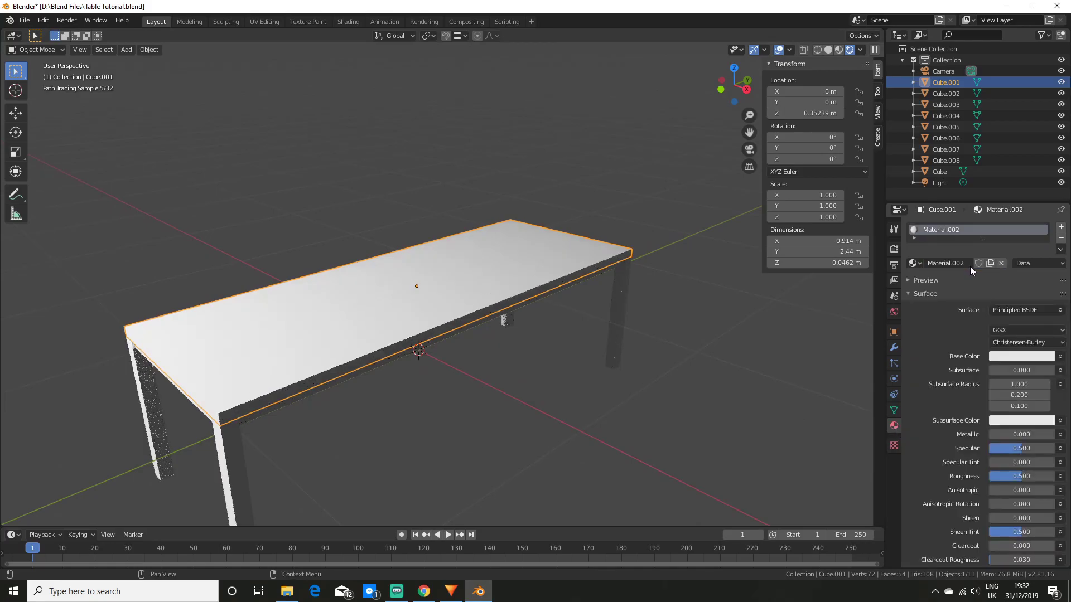
Step: Split the 3D viewport vertically in half and turn the second area into a Shader Editor
scroll(642, 280, "down", 2)
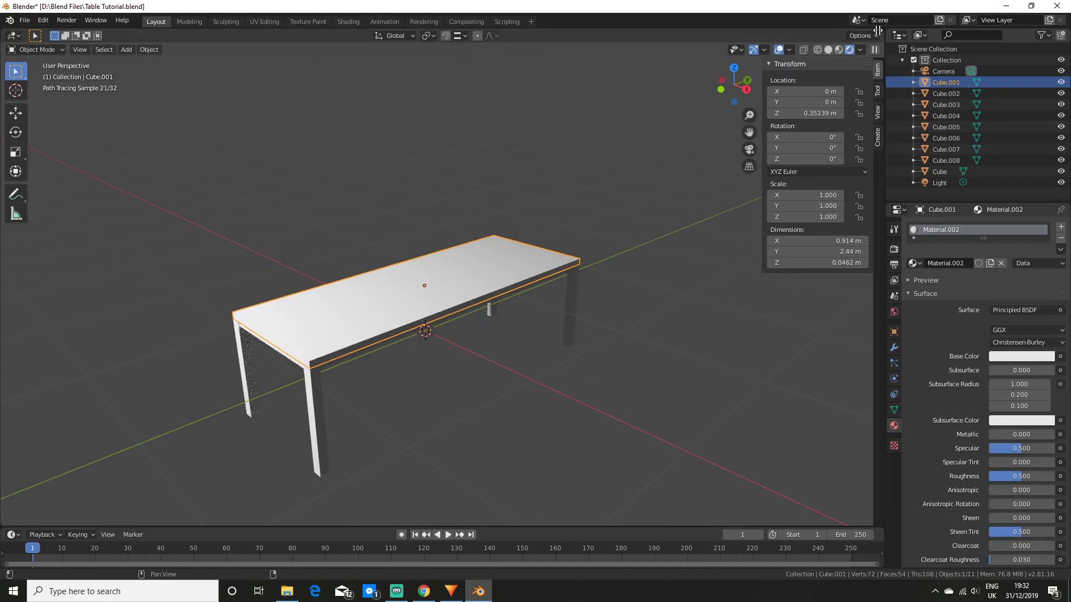
left_click_drag(870, 31, 440, 113)
left_click(455, 35)
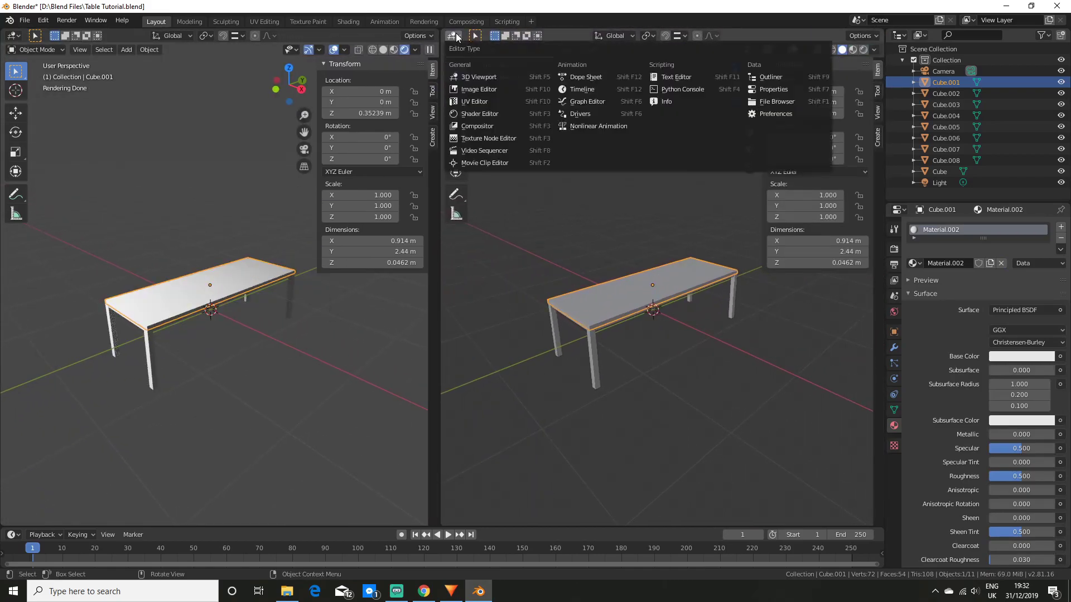
left_click(485, 113)
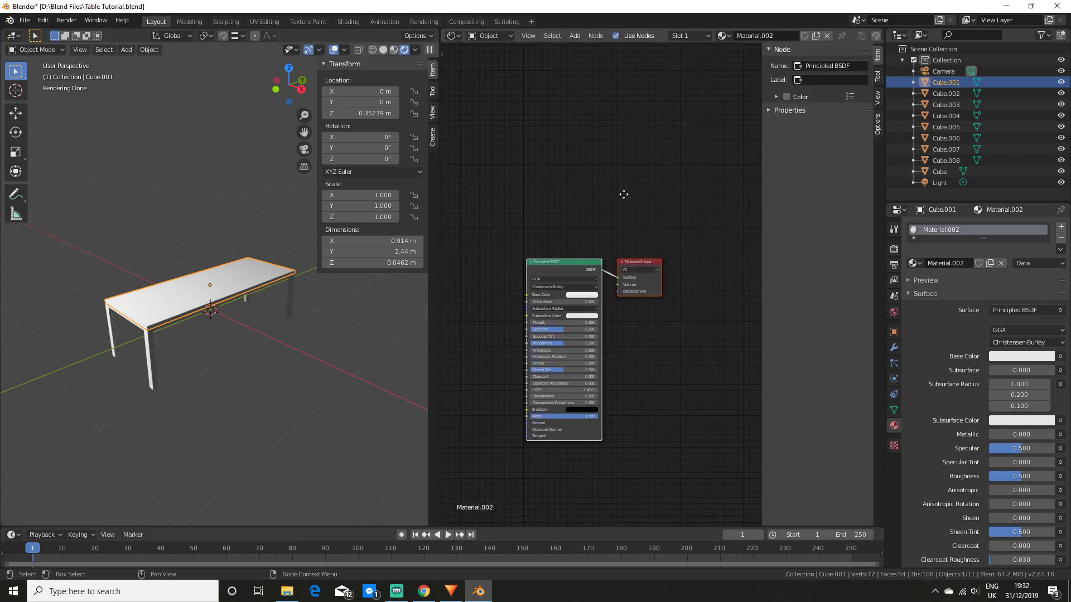
Step: Switch to File Explorer and open the [2K]Wood26 texture folder on New Volume (D:)
scroll(606, 248, "up", 3)
middle_click_drag(672, 297, 647, 351)
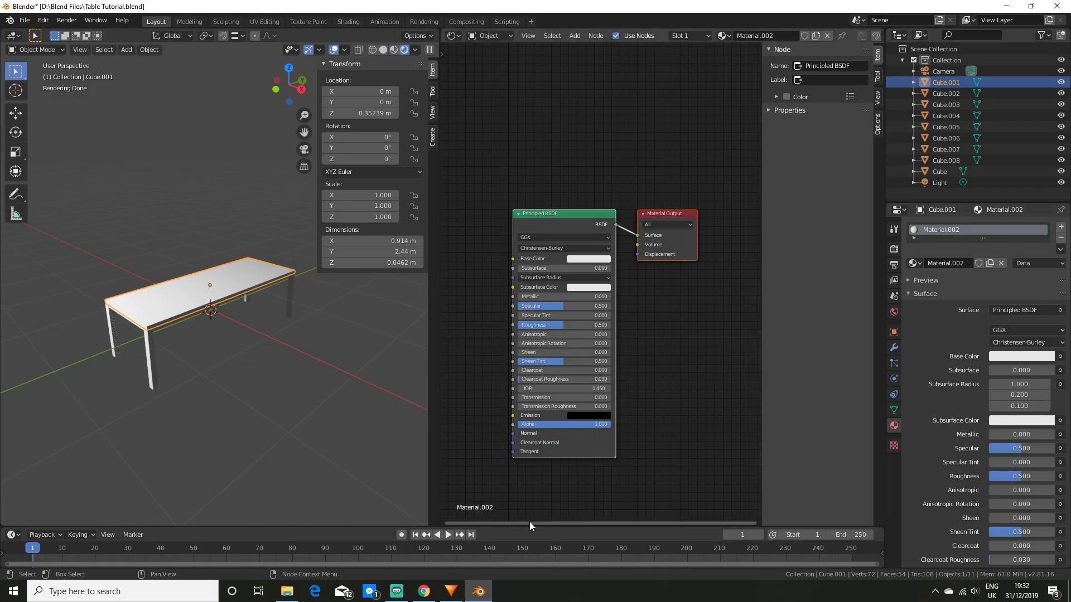
scroll(670, 379, "down", 3)
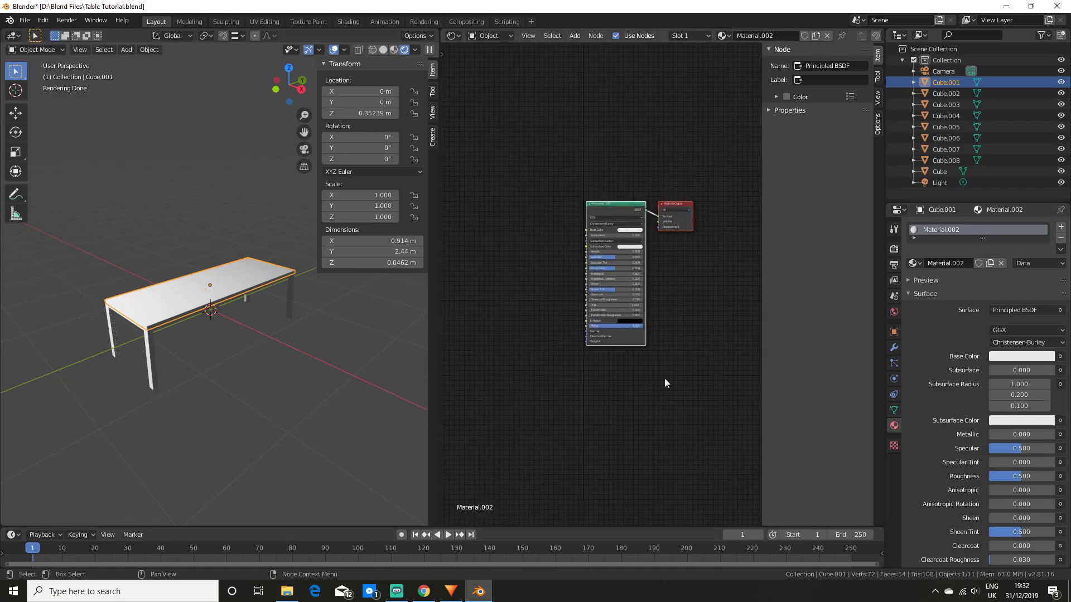
left_click(288, 597)
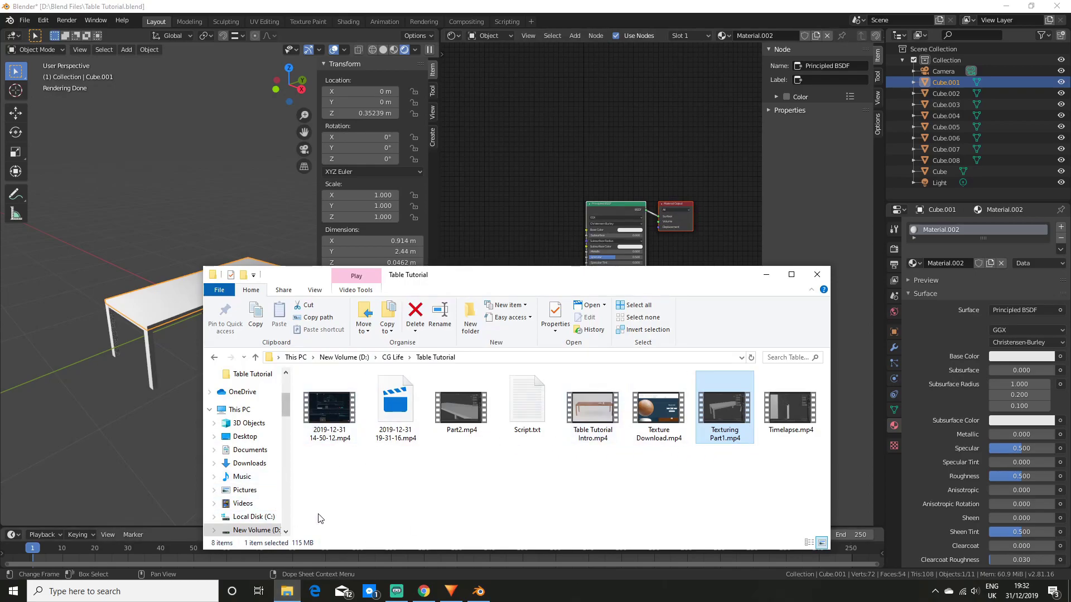
scroll(273, 513, "down", 1)
left_click(254, 530)
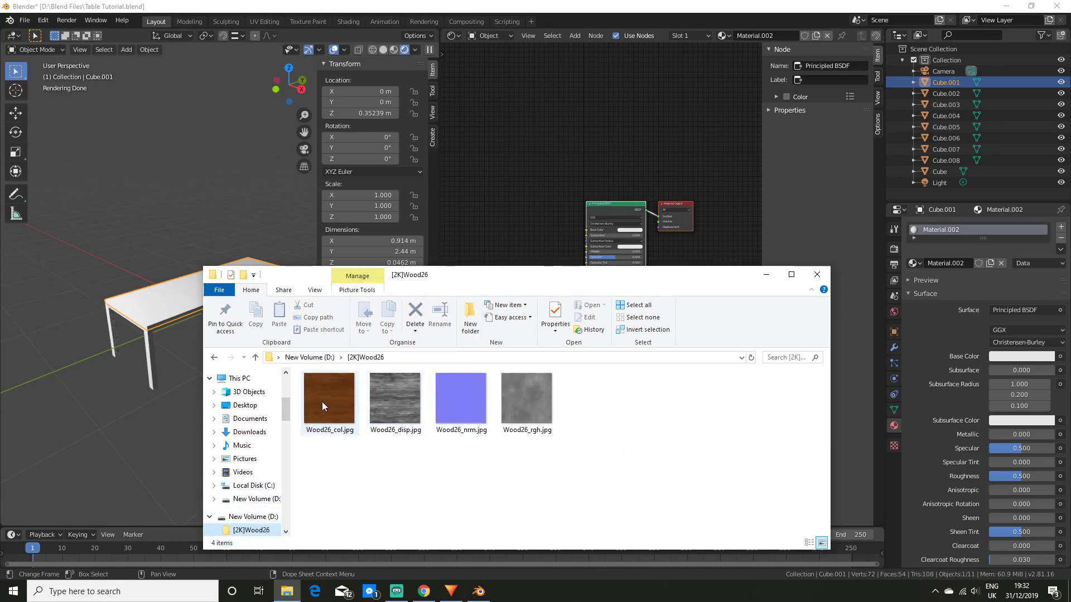
Step: Add the Wood26 col, disp, nrm and rgh images to the tabletop's material as image texture nodes, and minimize File Explorer
left_click_drag(327, 410, 520, 134)
left_click_drag(397, 397, 415, 343)
left_click_drag(643, 111, 643, 111)
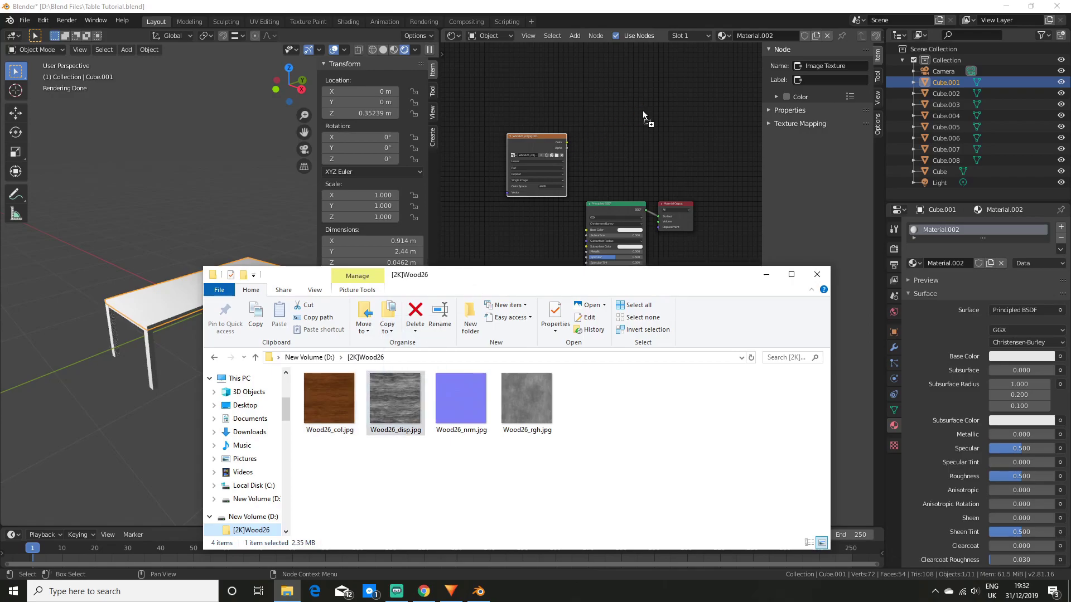
left_click_drag(456, 412, 483, 238)
left_click_drag(650, 275, 305, 322)
left_click_drag(183, 456, 606, 412)
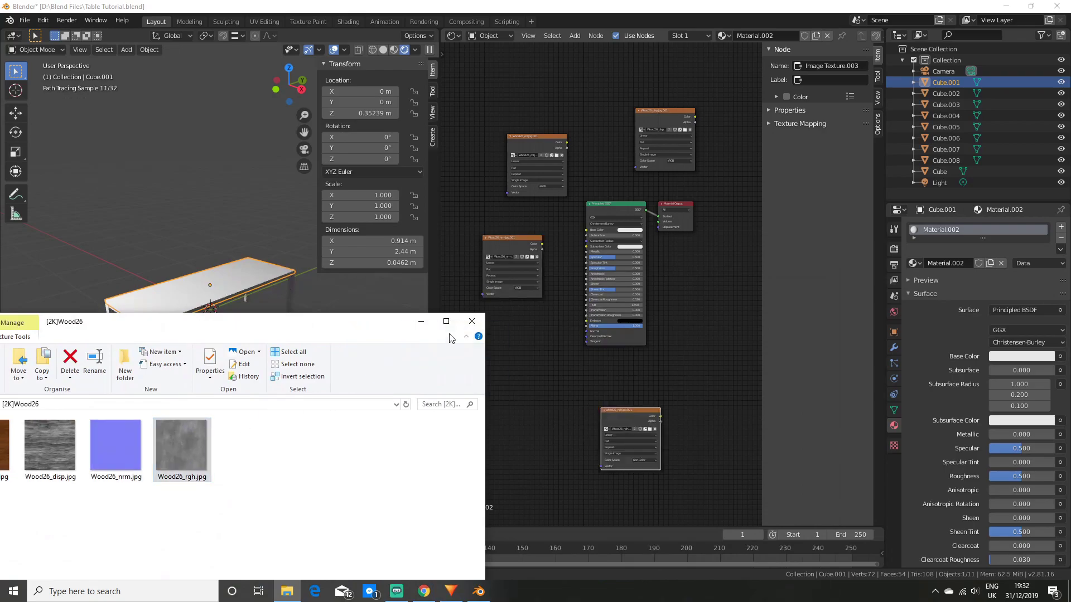
left_click(420, 322)
Step: Bring the Wood26_rgh node closer to the Principled BSDF and move the Wood26_nrm node further down
scroll(554, 359, "up", 1)
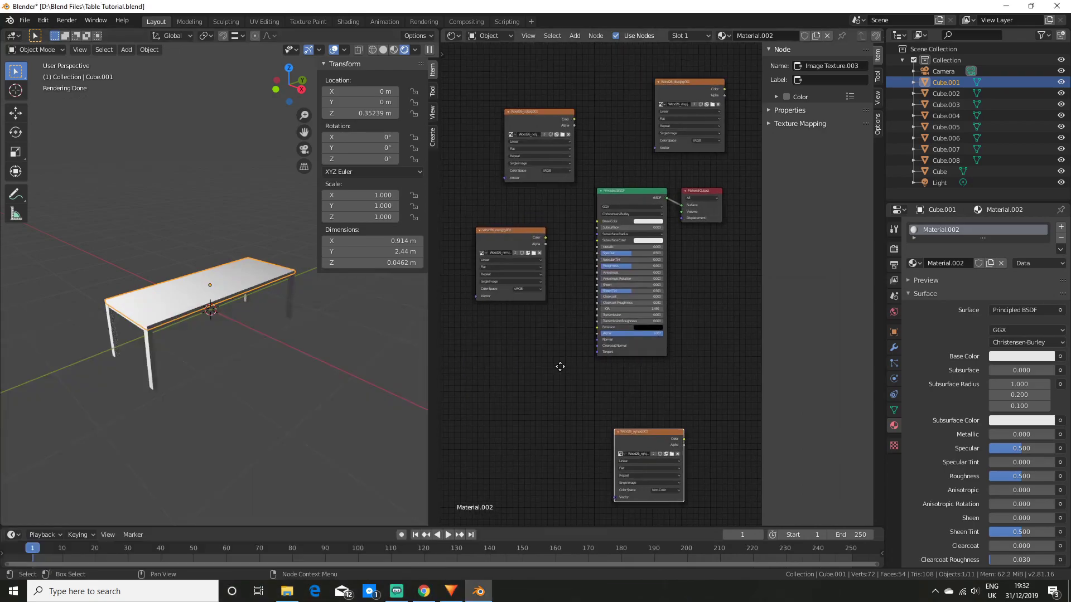
left_click_drag(620, 431, 542, 374)
scroll(519, 362, "up", 2)
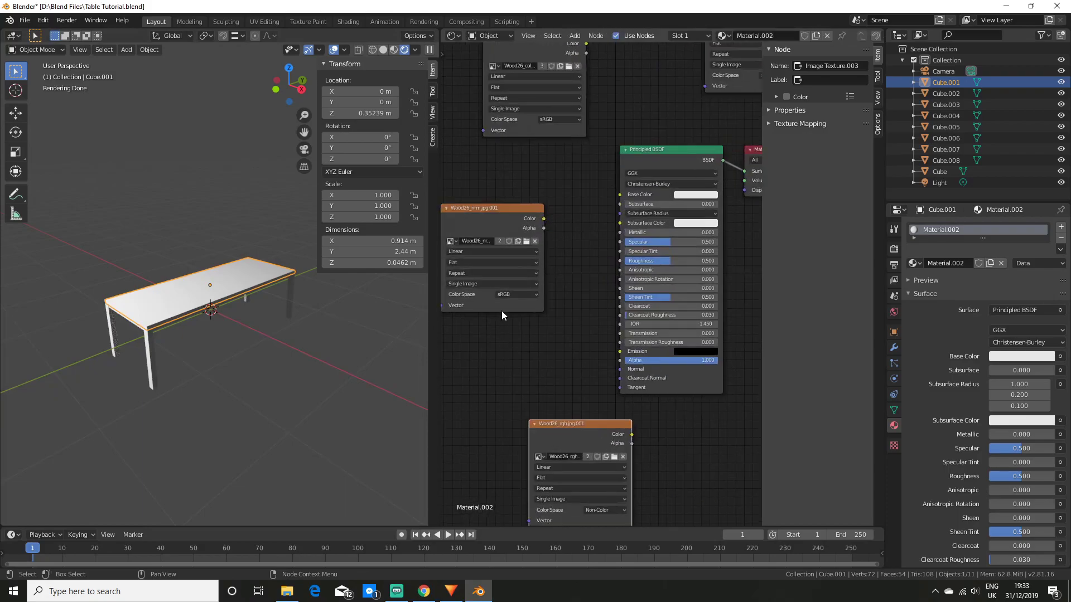
middle_click_drag(570, 260, 572, 378)
left_click_drag(502, 329, 467, 448)
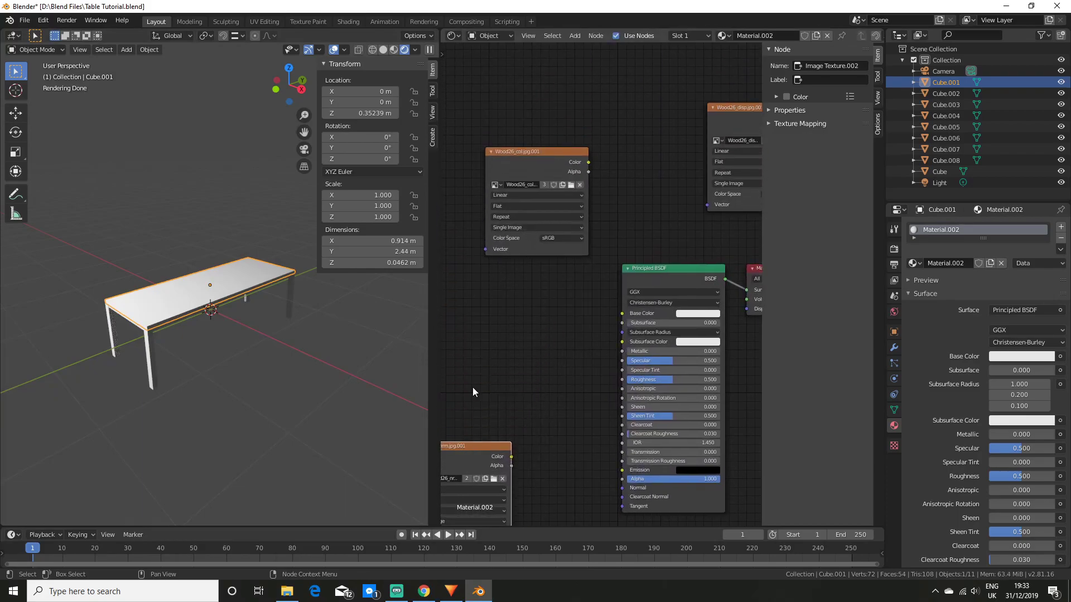
Step: Place the Wood26_col node beside the Principled BSDF and connect its Color output to Base Color
left_click_drag(535, 151, 502, 292)
middle_click_drag(526, 235, 577, 212)
scroll(554, 212, "up", 4)
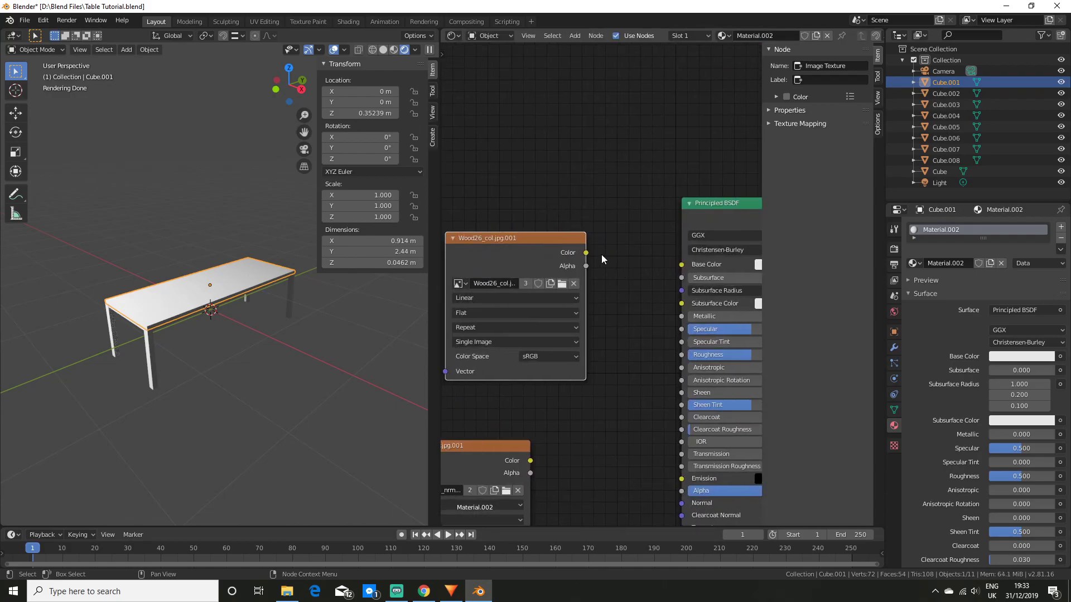
left_click_drag(586, 253, 682, 264)
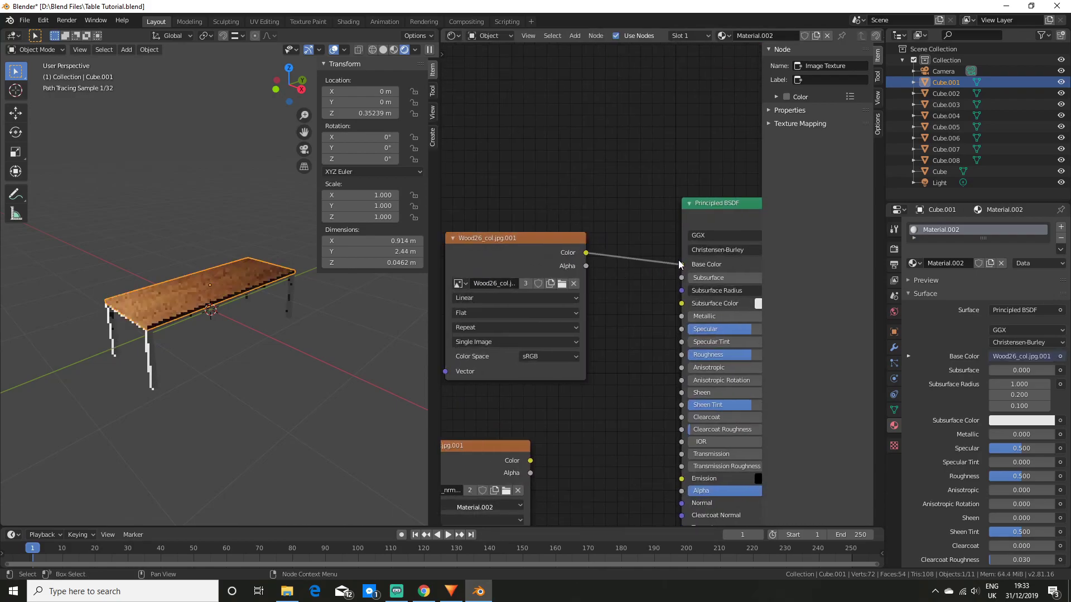
Step: Select the point light above the table and lower its power to about 624.5 W
scroll(222, 346, "up", 5)
mouse_move(235, 353)
middle_mouse_down()
mouse_move(279, 363)
mouse_move(232, 366)
middle_mouse_up()
scroll(199, 371, "down", 7)
middle_click_drag(158, 373, 209, 358)
left_click(193, 229)
middle_click_drag(192, 230, 163, 383)
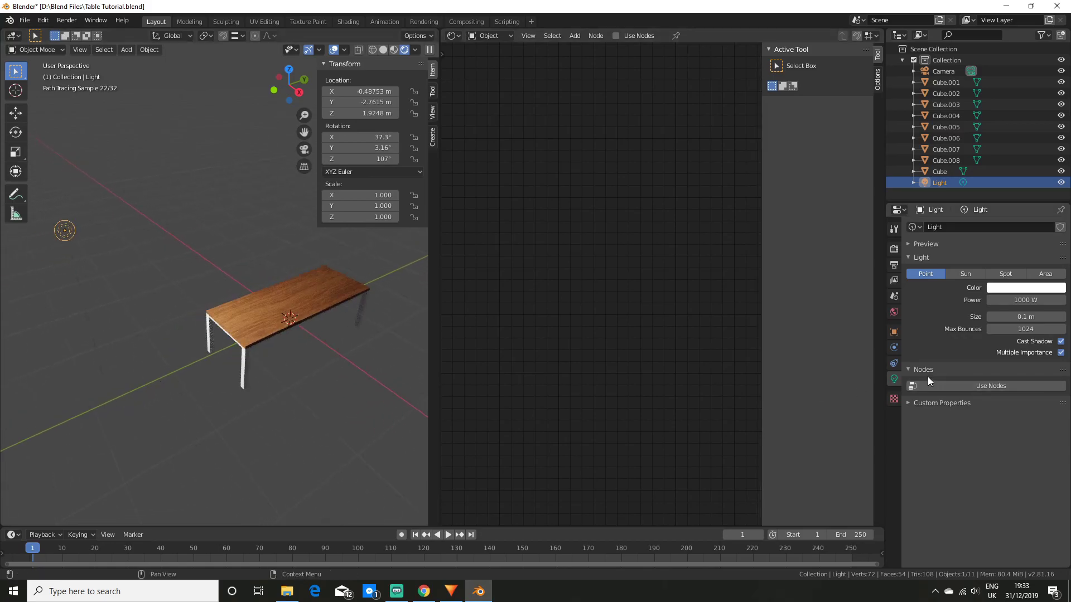
left_click_drag(1025, 300, 995, 300)
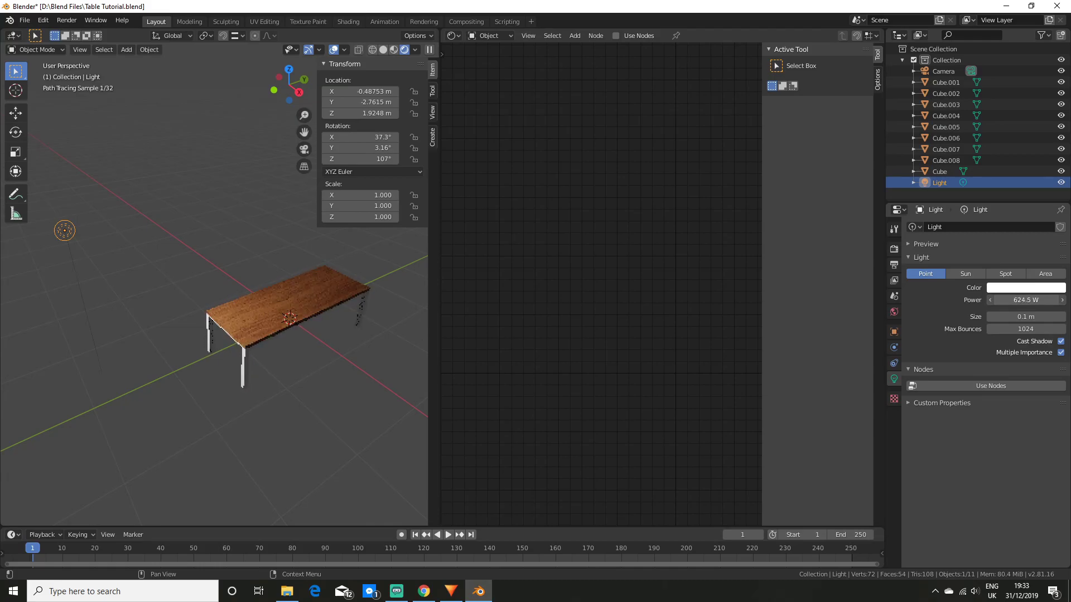
Step: Reselect the tabletop to show its material nodes again
scroll(283, 335, "up", 3)
scroll(161, 315, "up", 4)
middle_click_drag(160, 314, 295, 329)
scroll(322, 362, "up", 3)
left_click(214, 325)
Step: Connect the Wood26_rgh node's Color output to the Principled BSDF's Roughness, with its color space set to Non-Color
scroll(625, 374, "down", 4)
middle_click_drag(626, 374, 657, 319)
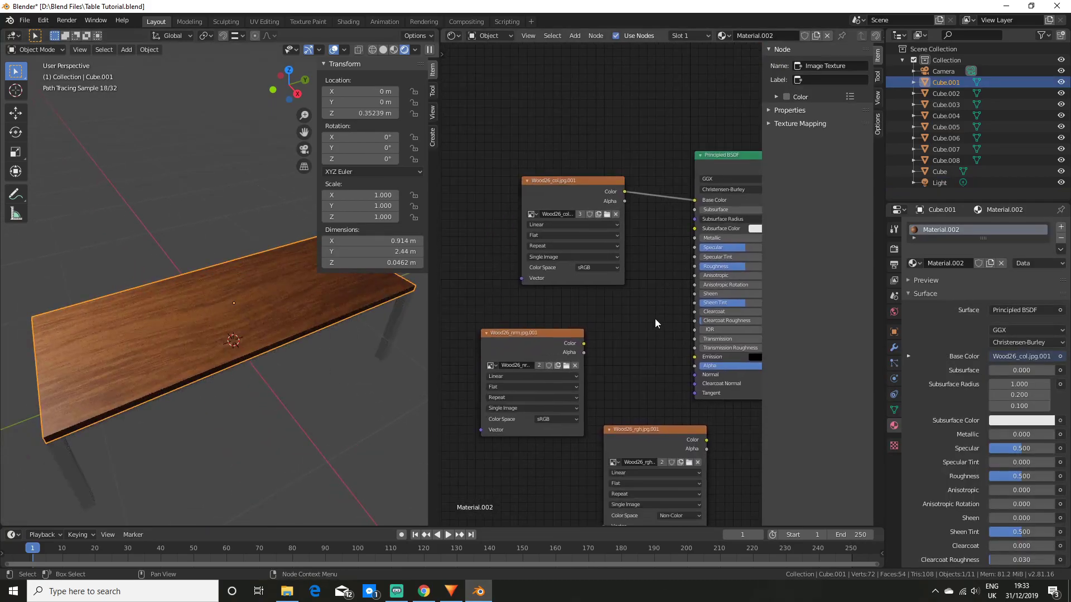
left_click_drag(551, 339, 523, 460)
left_click_drag(666, 429, 690, 266)
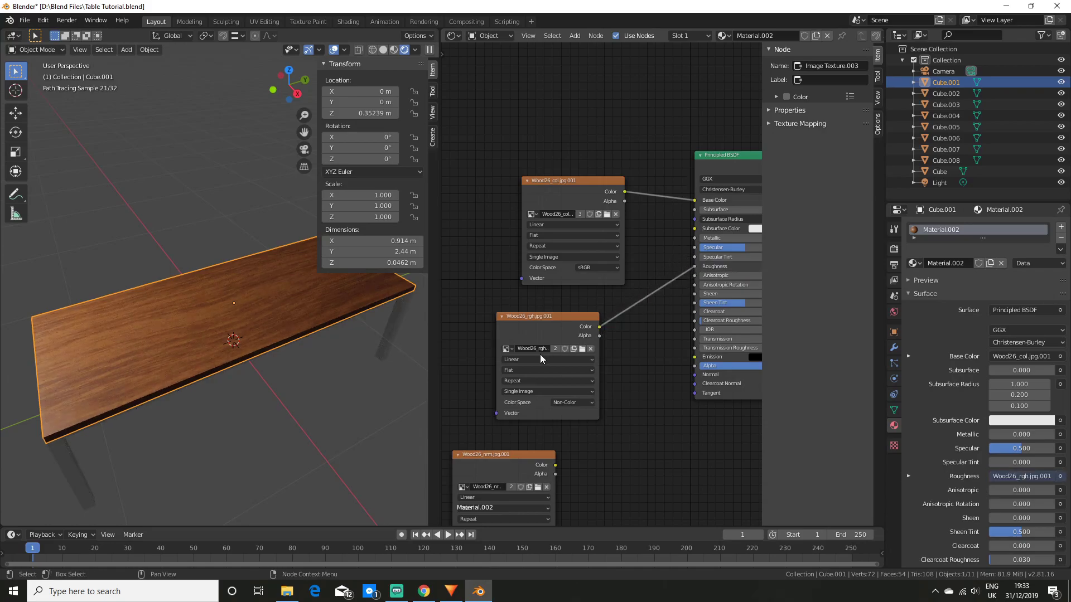
left_click(560, 402)
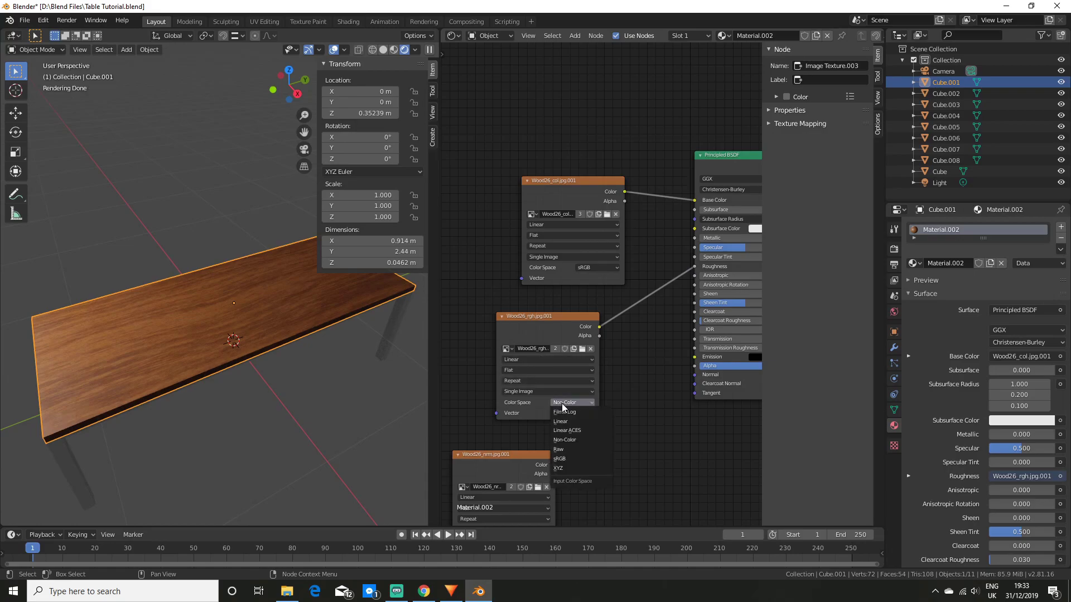
left_click(582, 439)
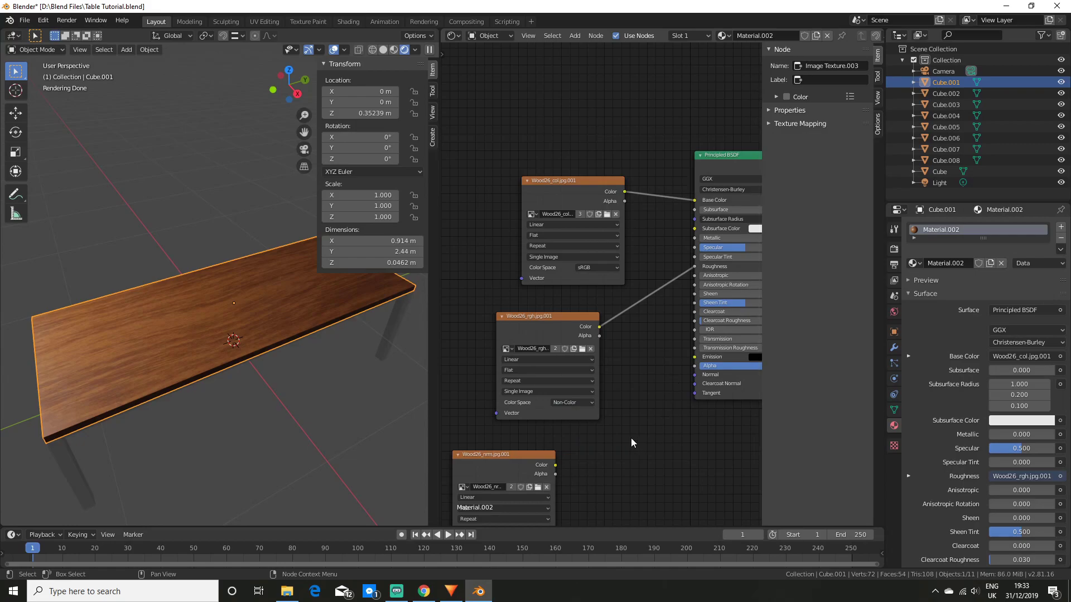
Step: Rearrange the Wood26_rgh and Wood26_nrm nodes, leaving free space between the normal texture and the Principled BSDF
middle_click_drag(632, 438, 667, 343)
left_click_drag(528, 363, 633, 364)
left_click_drag(581, 219, 525, 199)
scroll(274, 363, "up", 3)
middle_click_drag(273, 362, 179, 354)
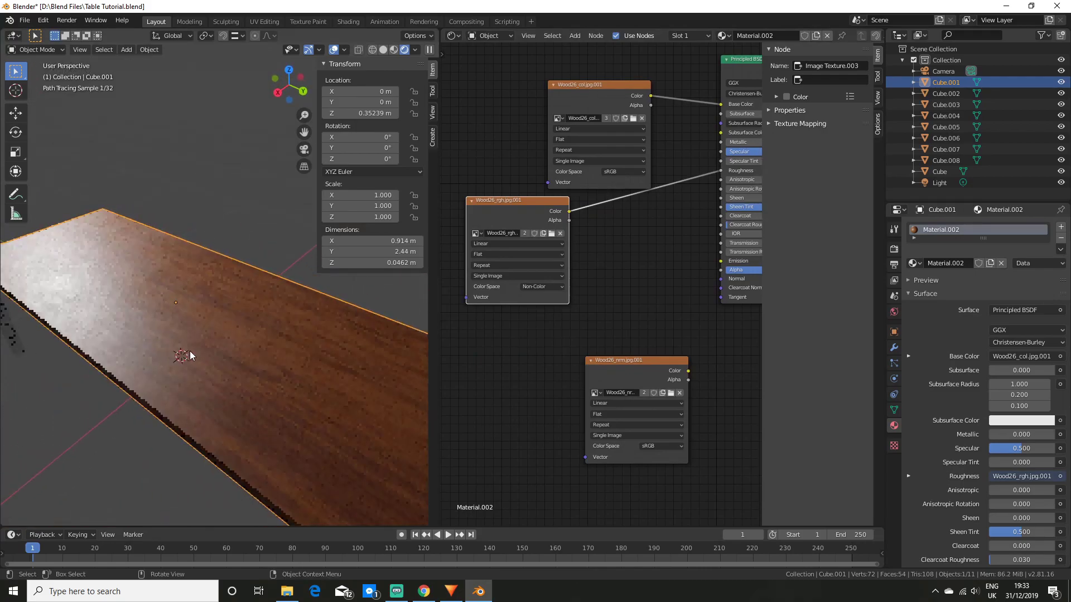
middle_click_drag(656, 331, 642, 336)
left_click_drag(640, 367, 536, 361)
Step: Add a Normal Map node and connect it between the Wood26_nrm texture's Color output and the Principled BSDF's Normal input
key("shift+a")
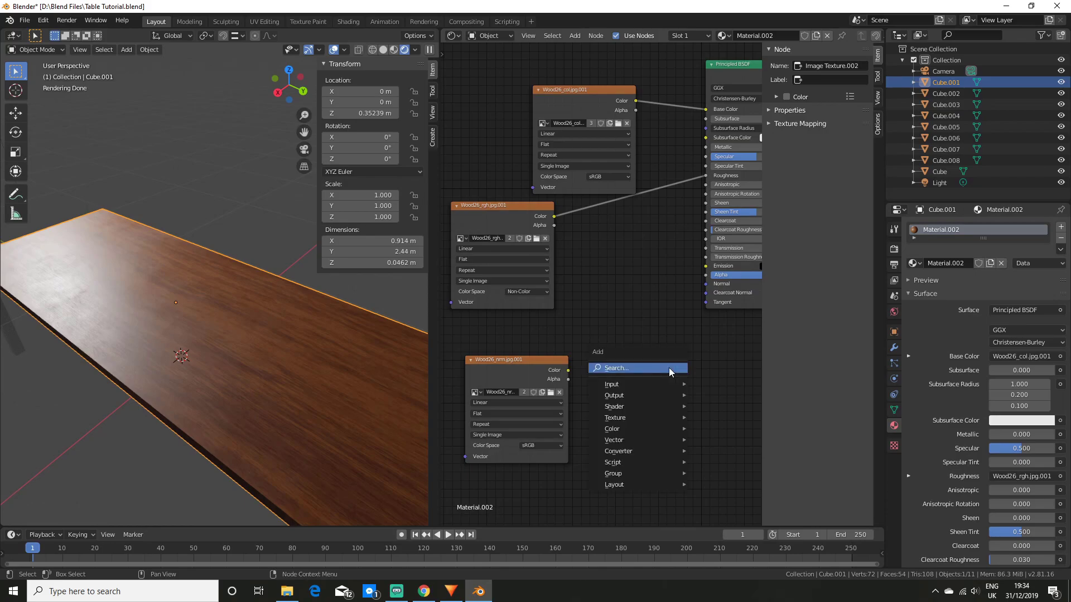
left_click(664, 368)
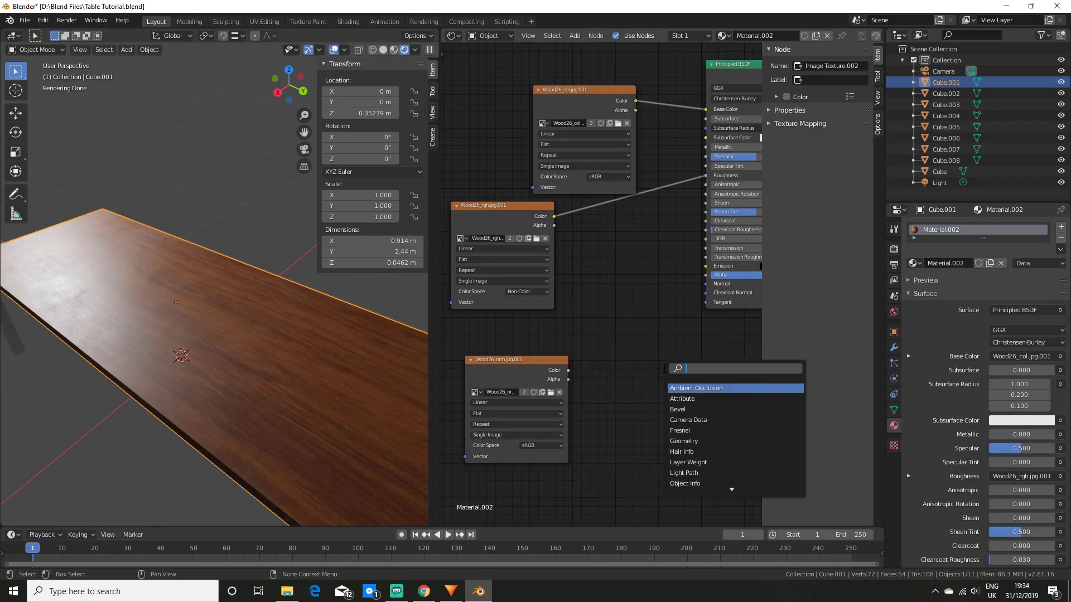
type("normal")
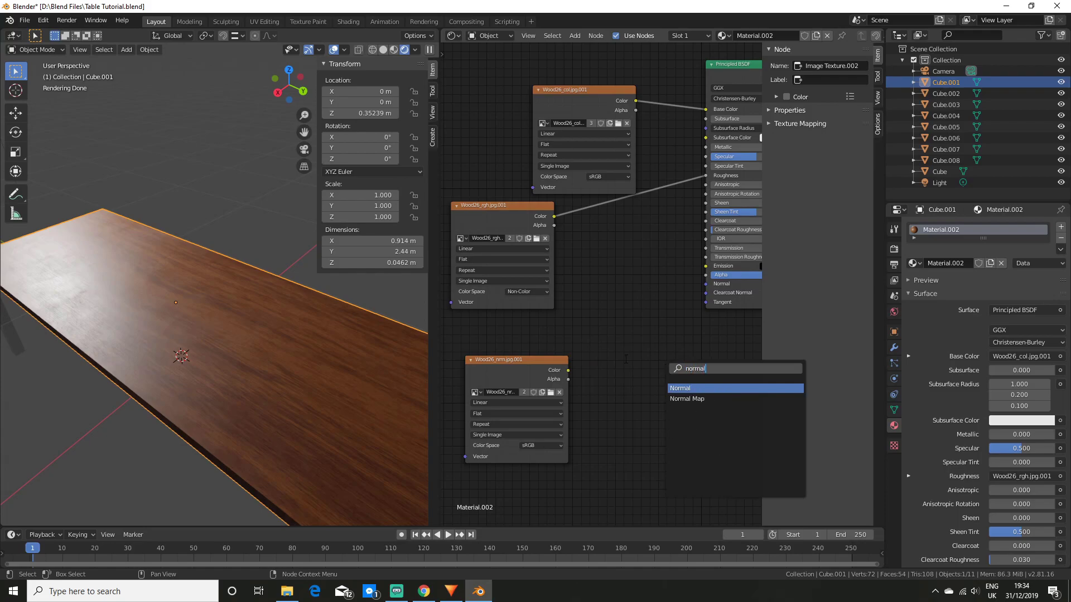
key("Down")
key("Return")
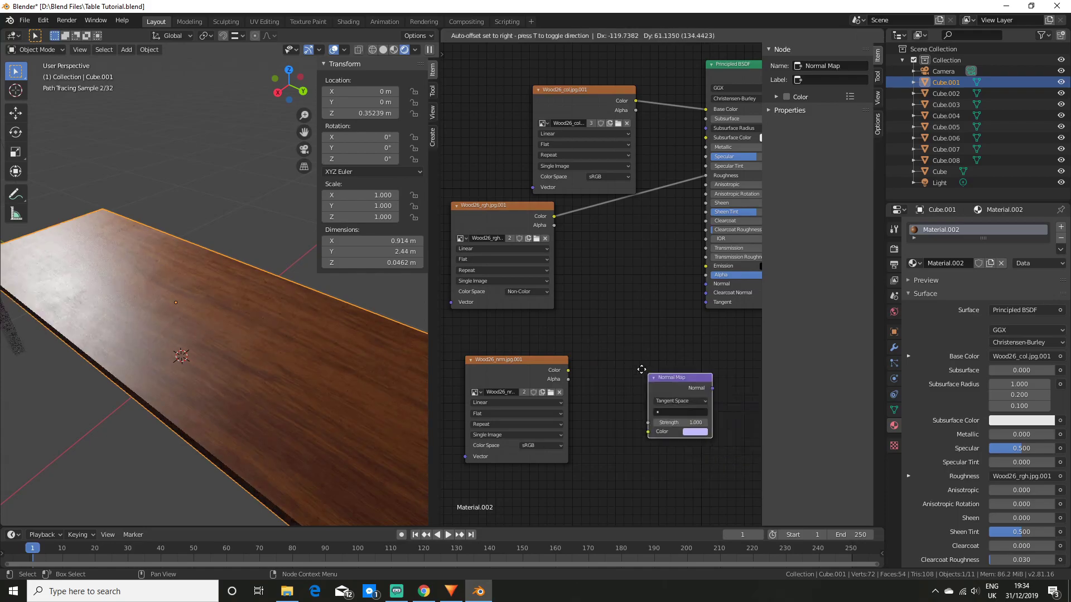
left_click(586, 374)
left_click_drag(569, 369, 603, 395)
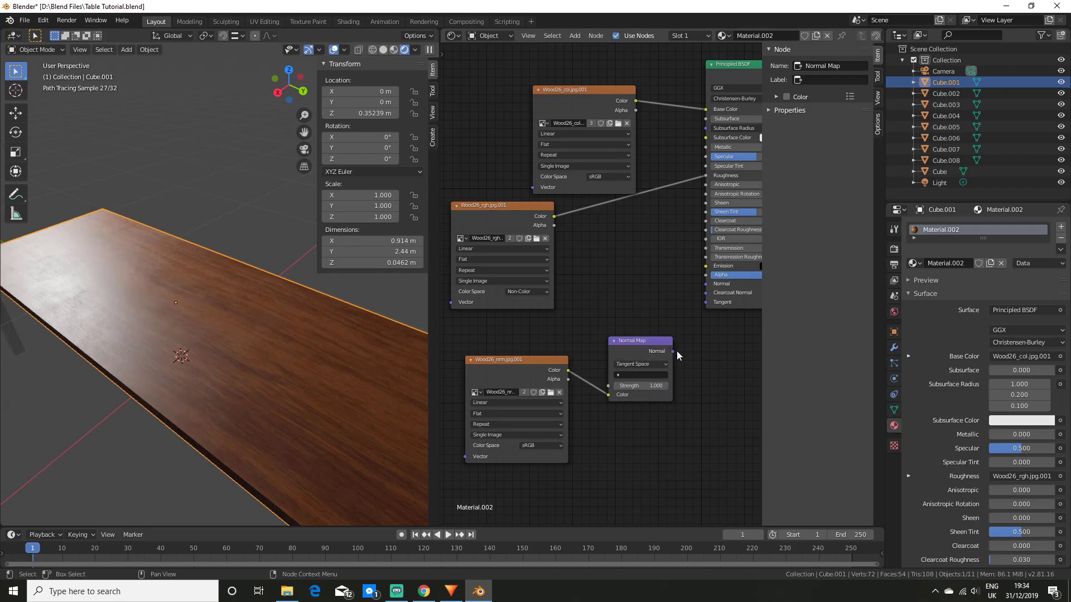
left_click_drag(673, 352, 706, 284)
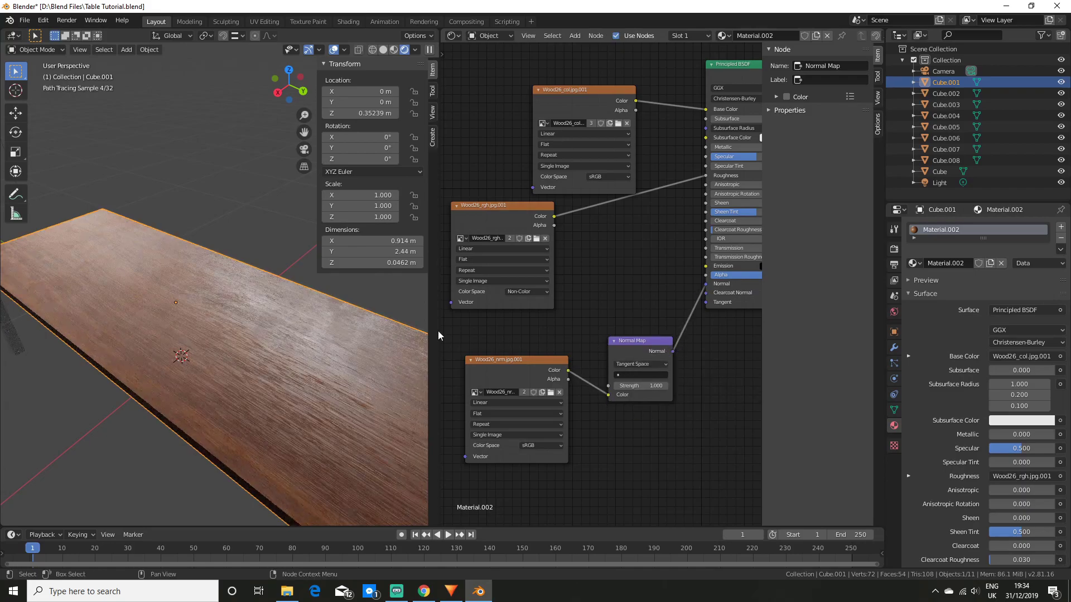
Step: Set the Normal Map node's strength to 0.100 and check the effect on the tabletop
mouse_move(277, 332)
middle_mouse_down()
mouse_move(211, 337)
mouse_move(347, 356)
mouse_move(206, 342)
middle_mouse_up()
left_click_drag(628, 385, 603, 385)
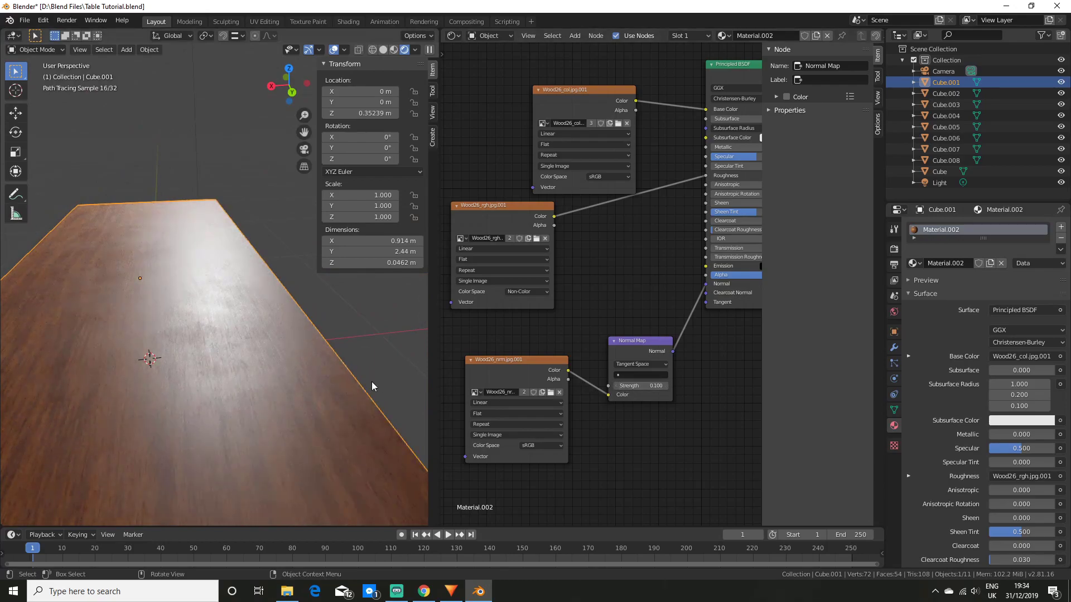
mouse_move(206, 344)
middle_mouse_down()
mouse_move(256, 349)
mouse_move(212, 346)
middle_mouse_up()
scroll(206, 348, "down", 6)
middle_click_drag(246, 387, 322, 394)
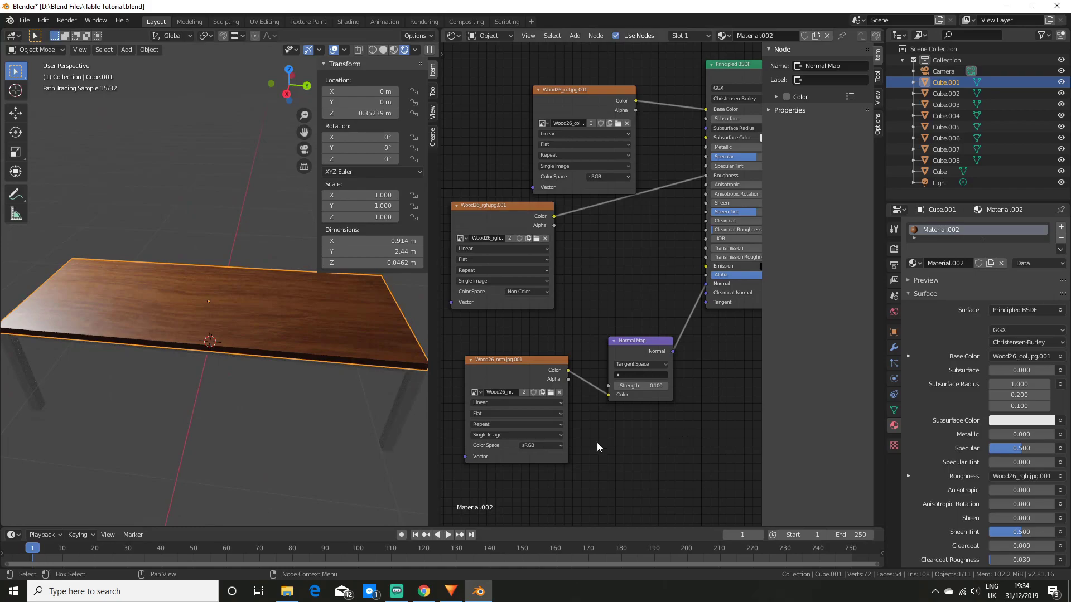
Step: Set the Wood26_nrm texture's color space to Non-Color and check the tabletop's surface
middle_click_drag(597, 442, 643, 398)
scroll(644, 398, "up", 1)
left_click(582, 434)
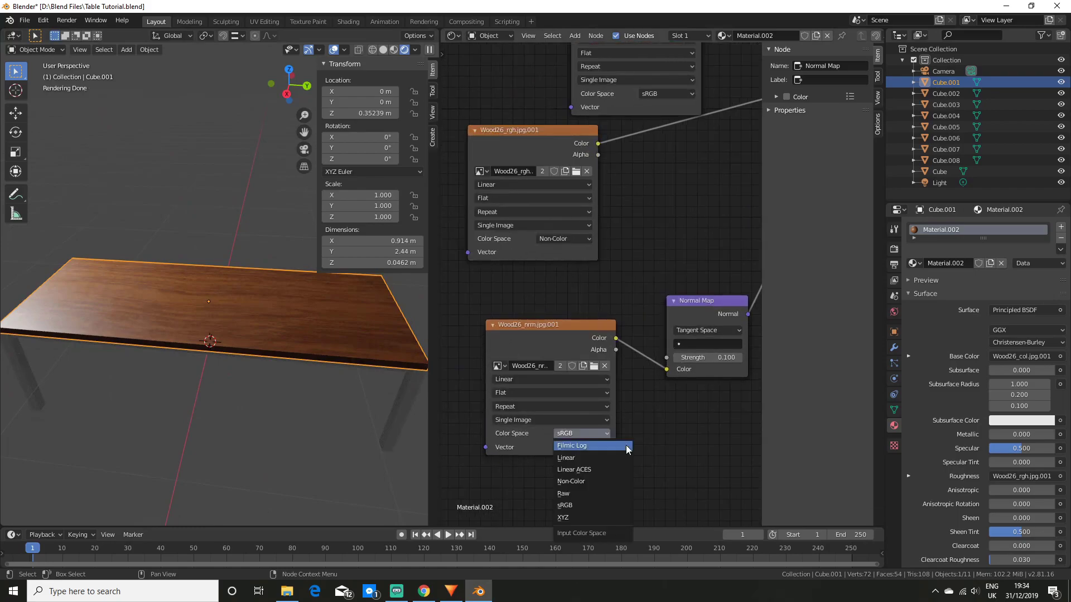
left_click(582, 481)
scroll(286, 401, "up", 2)
mouse_move(286, 400)
middle_mouse_down()
mouse_move(190, 376)
mouse_move(329, 362)
middle_mouse_up()
Step: Move the unconnected Wood26_disp texture node below the Principled BSDF, beside the Normal Map node
middle_click_drag(646, 221, 411, 380)
scroll(682, 342, "down", 6)
middle_click_drag(681, 318, 644, 419)
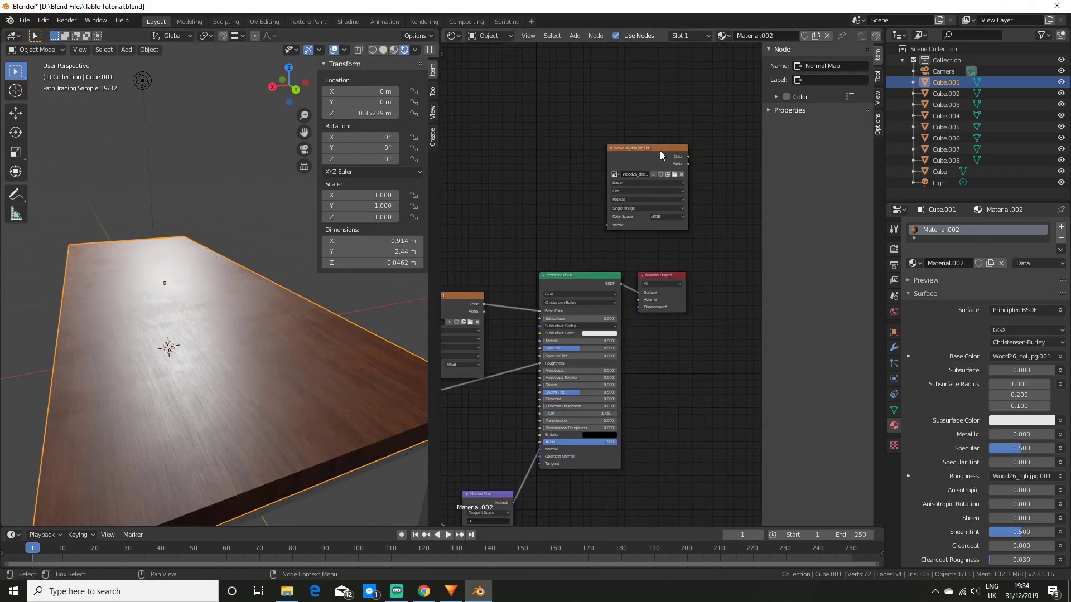
left_click_drag(656, 154, 708, 430)
middle_click_drag(679, 383, 727, 190)
left_click_drag(737, 232, 593, 385)
scroll(629, 363, "up", 1)
middle_click_drag(647, 340, 671, 326)
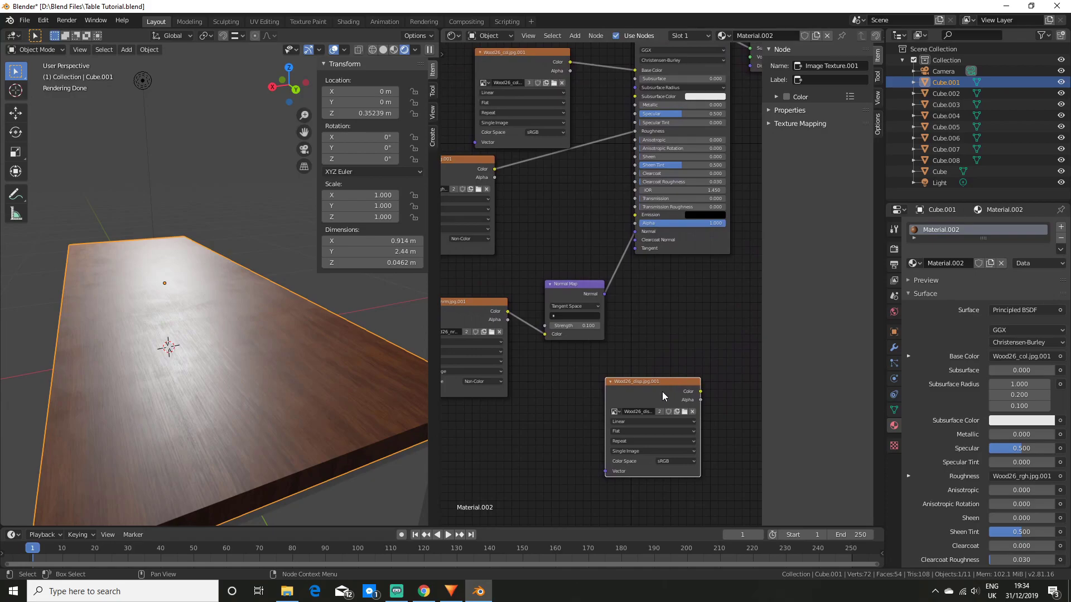
Step: Examine the light reflections and grain on the tabletop together with the normal texture's node setup
mouse_move(262, 366)
middle_mouse_down()
mouse_move(302, 369)
mouse_move(254, 363)
middle_mouse_up()
middle_click_drag(497, 337, 547, 352)
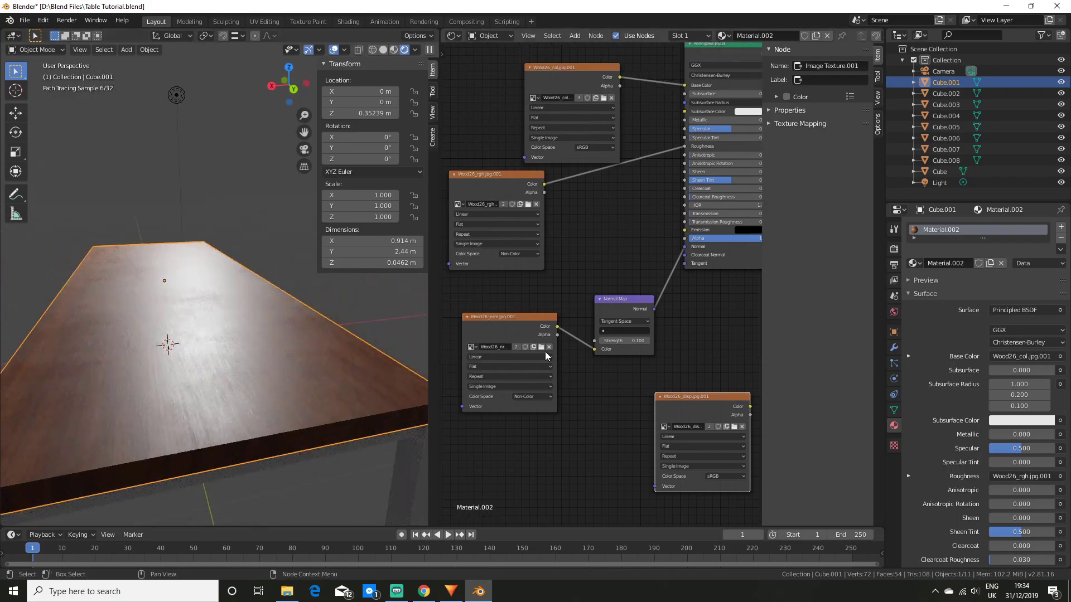
left_click(502, 320)
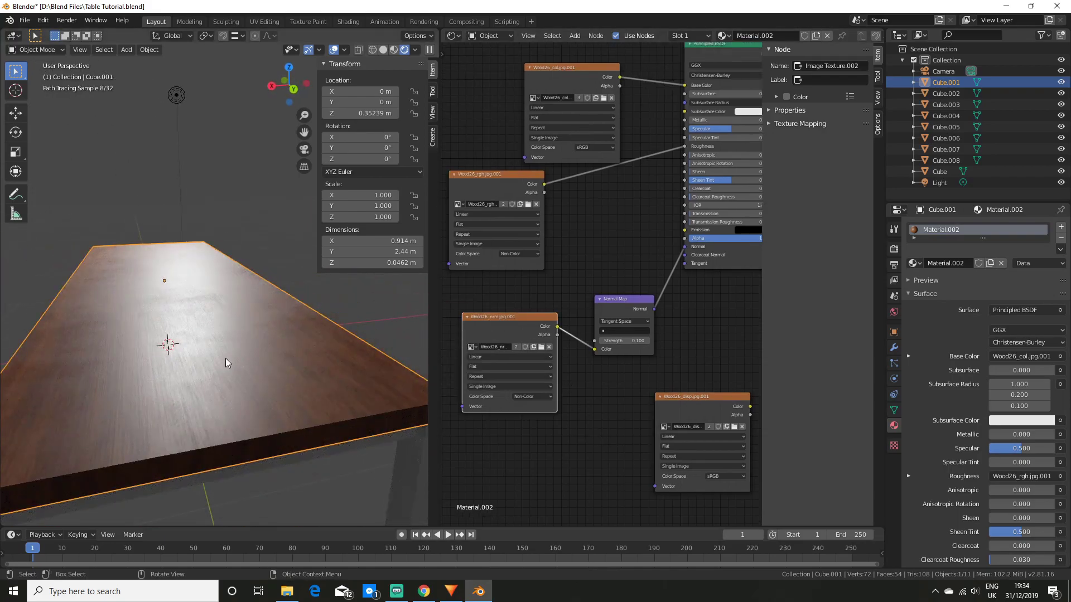
mouse_move(225, 361)
middle_mouse_down()
mouse_move(266, 359)
mouse_move(219, 360)
middle_mouse_up()
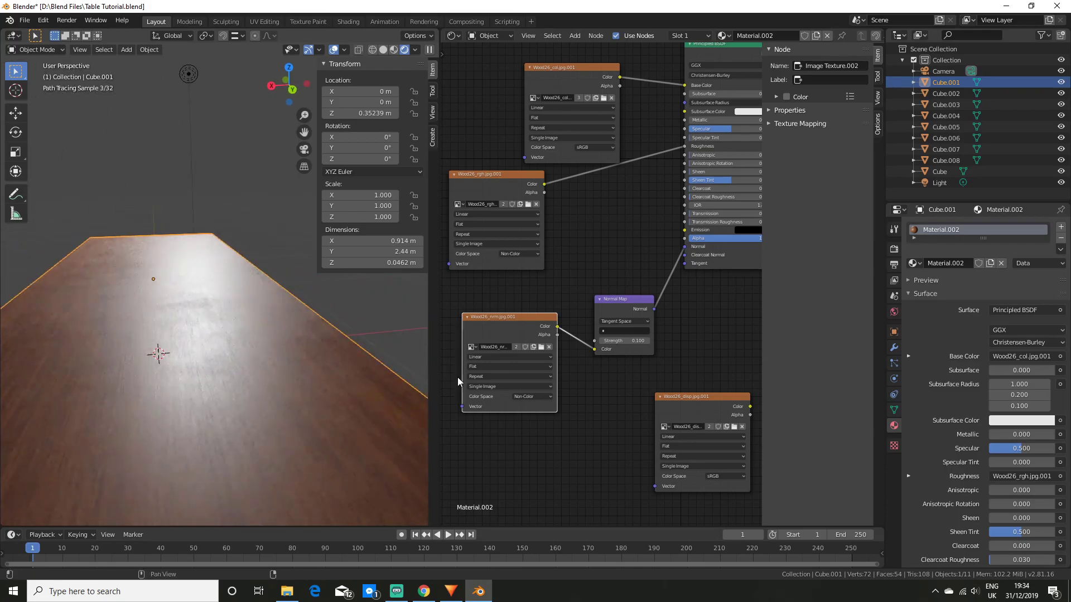
middle_click_drag(722, 327, 667, 346)
scroll(587, 406, "down", 2)
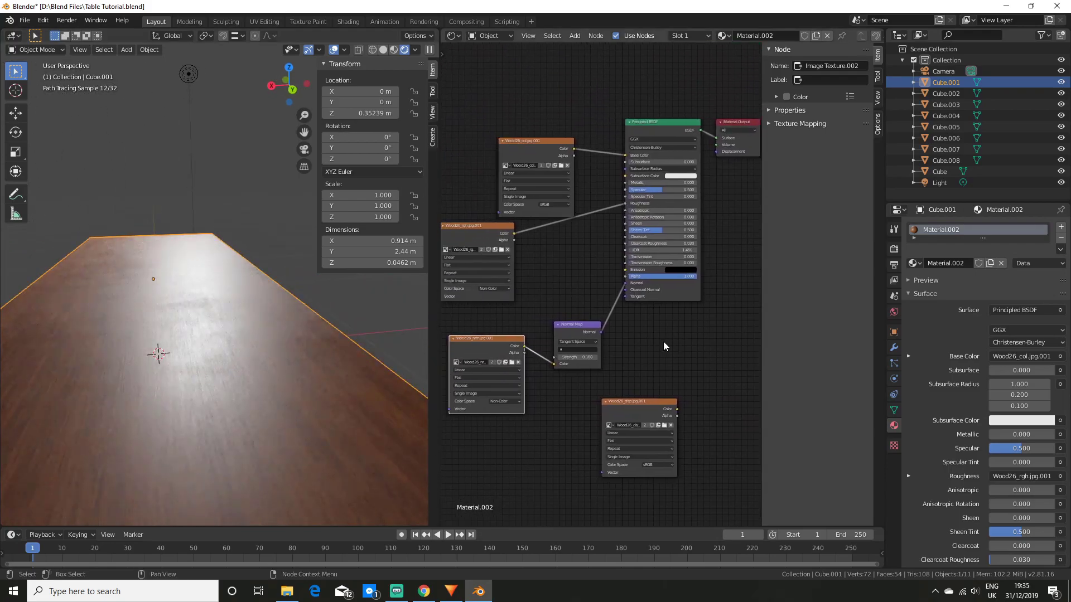
mouse_move(263, 308)
middle_mouse_down()
mouse_move(346, 338)
mouse_move(259, 317)
middle_mouse_up()
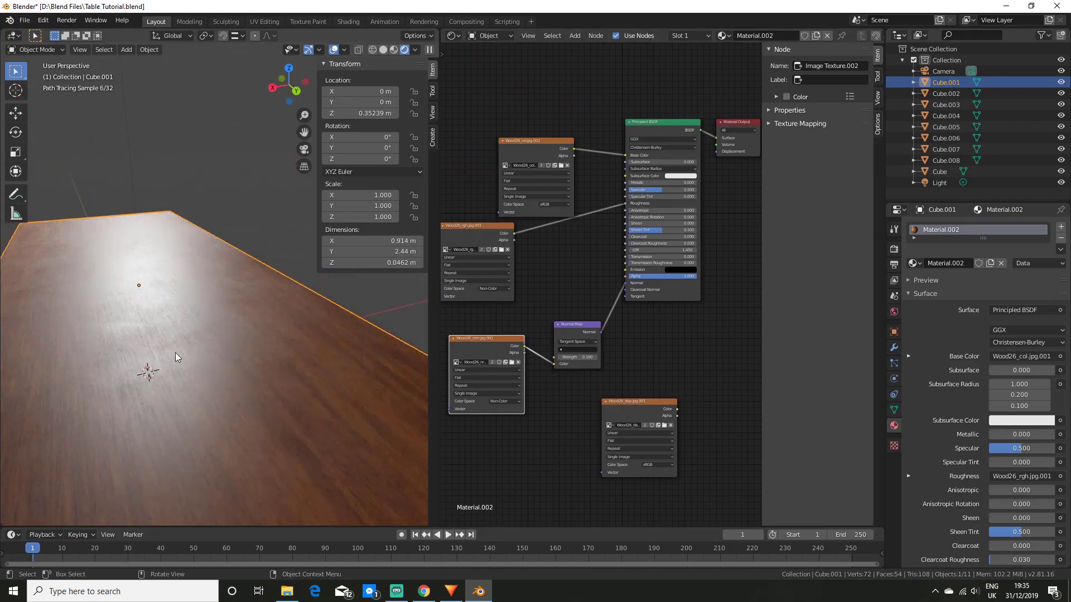
Step: Select all linked faces of the tabletop and unwrap them with Smart UV Project
scroll(175, 352, "down", 5)
middle_click_drag(175, 353, 221, 341)
key("Tab")
scroll(226, 307, "up", 1)
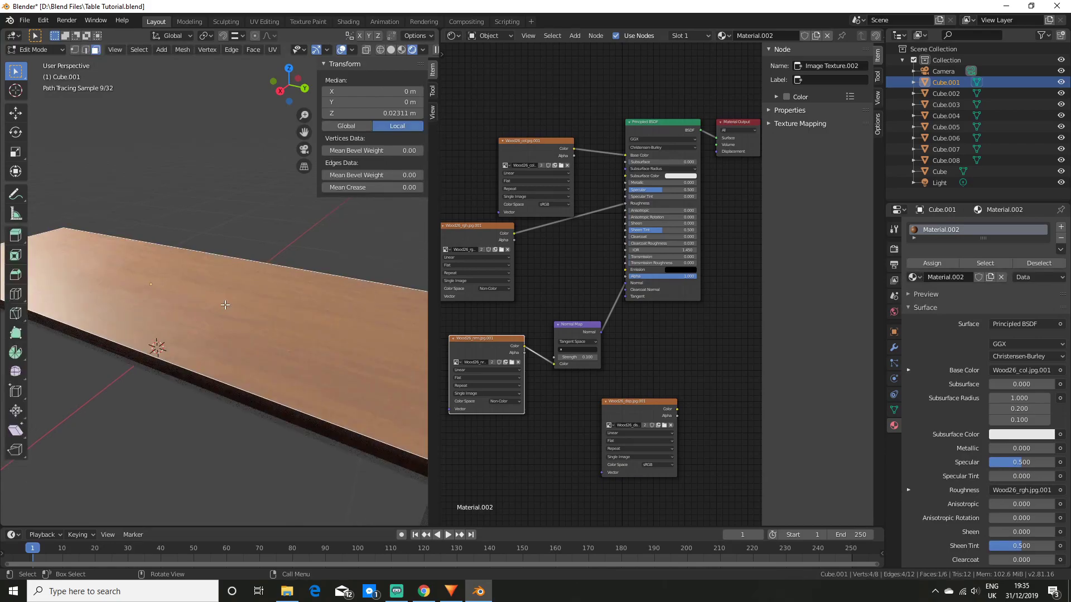
key("ctrl+l")
middle_click_drag(225, 306, 247, 310)
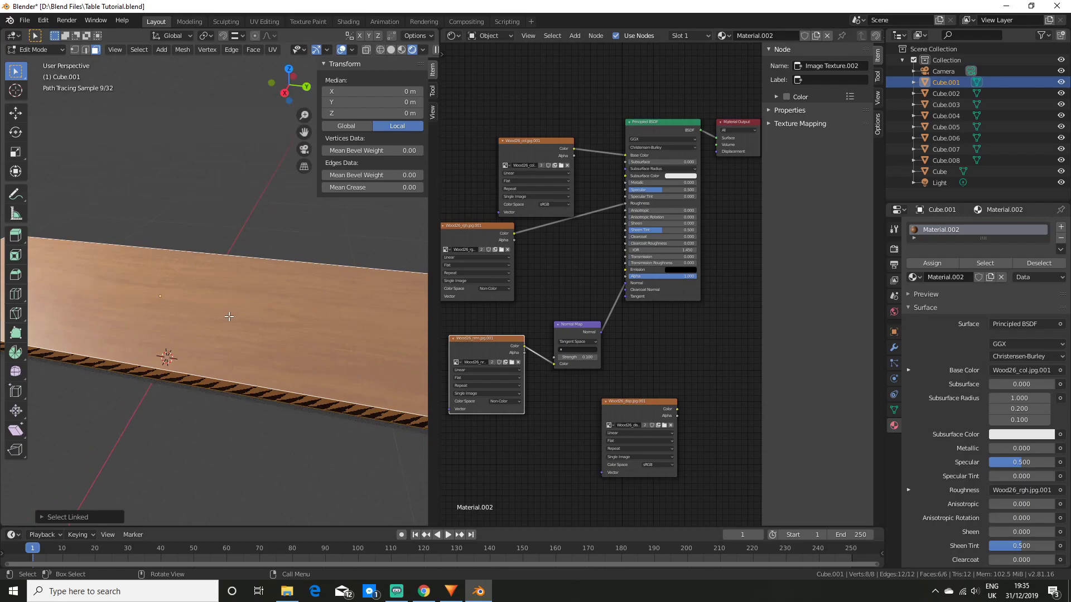
scroll(229, 316, "down", 2)
key("u")
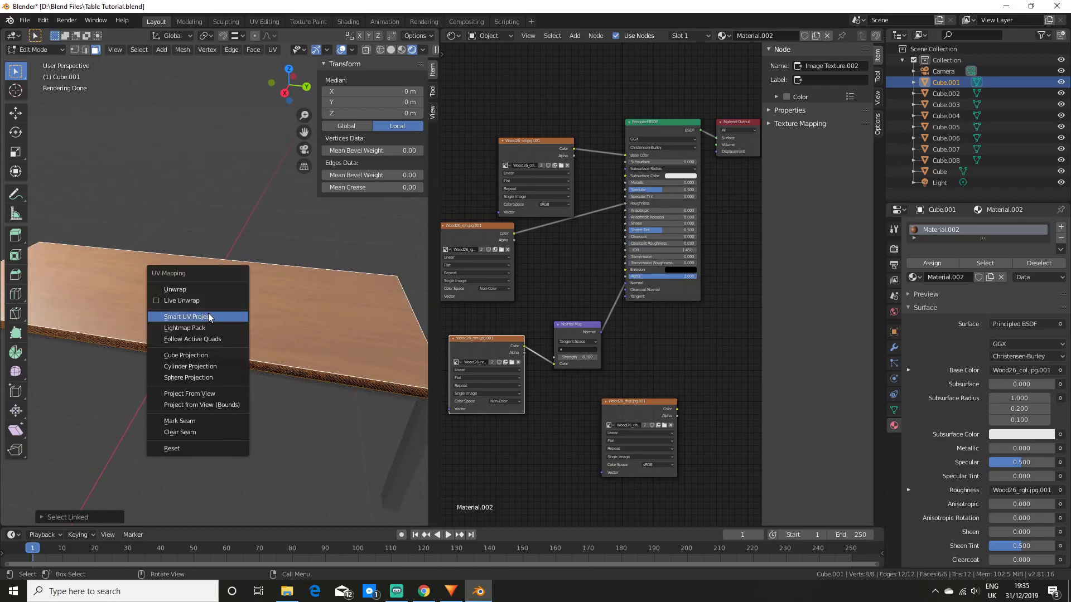
left_click(209, 317)
left_click(210, 396)
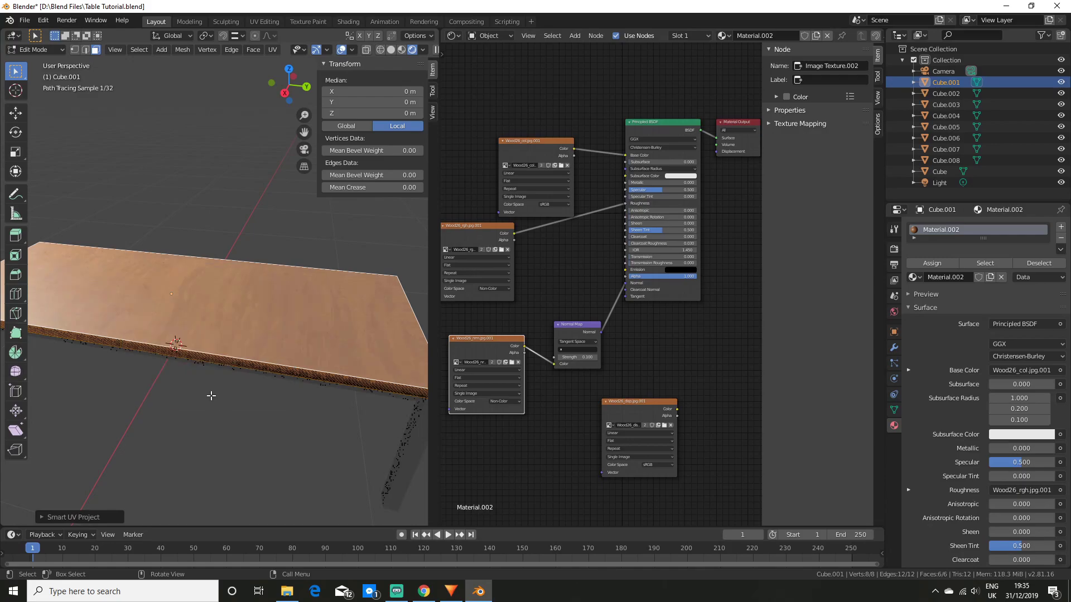
key("Tab")
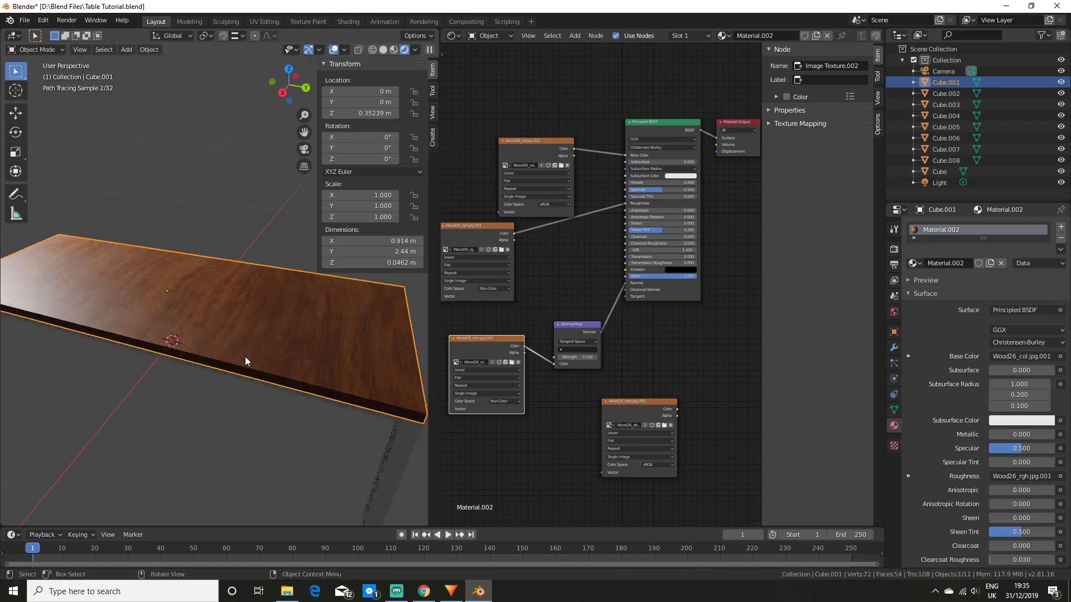
middle_click_drag(241, 357, 231, 406)
Step: Switch the shader node area to the UV Editor and open the Wood26_col.jpg texture from the [2K]Wood26 folder
left_click(452, 37)
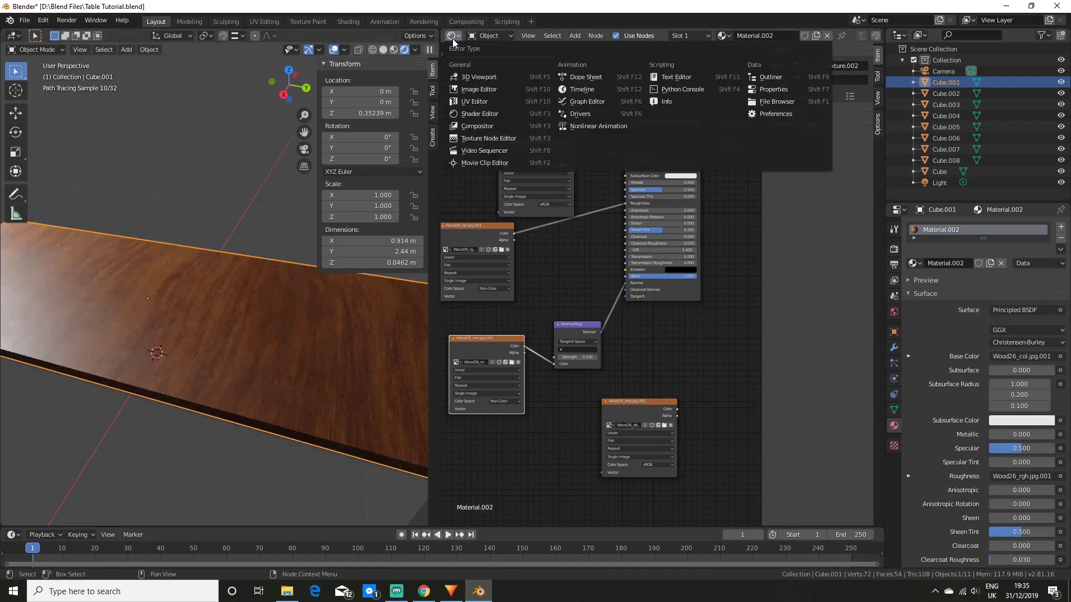
left_click(499, 101)
left_click(680, 36)
left_click(287, 591)
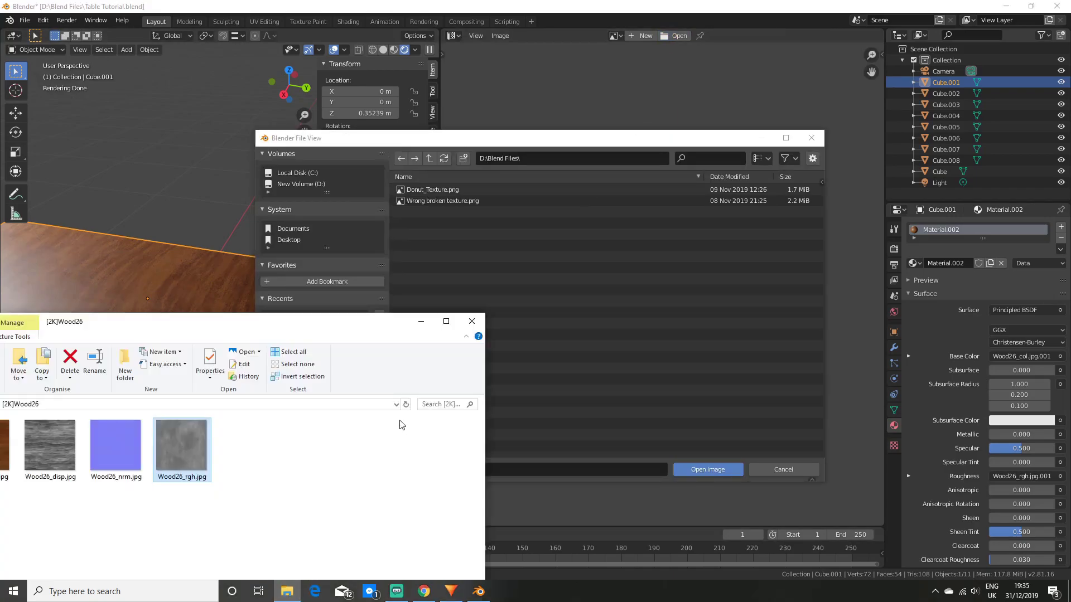
left_click_drag(236, 328, 284, 322)
left_click(54, 455)
left_click_drag(531, 158, 533, 159)
left_click(692, 468)
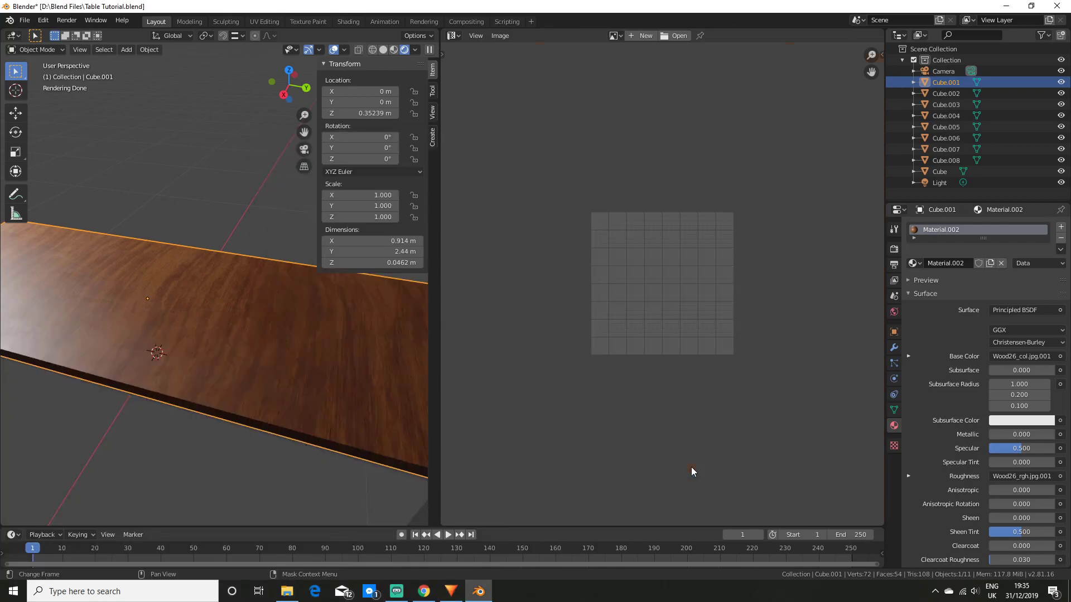
scroll(656, 380, "down", 5)
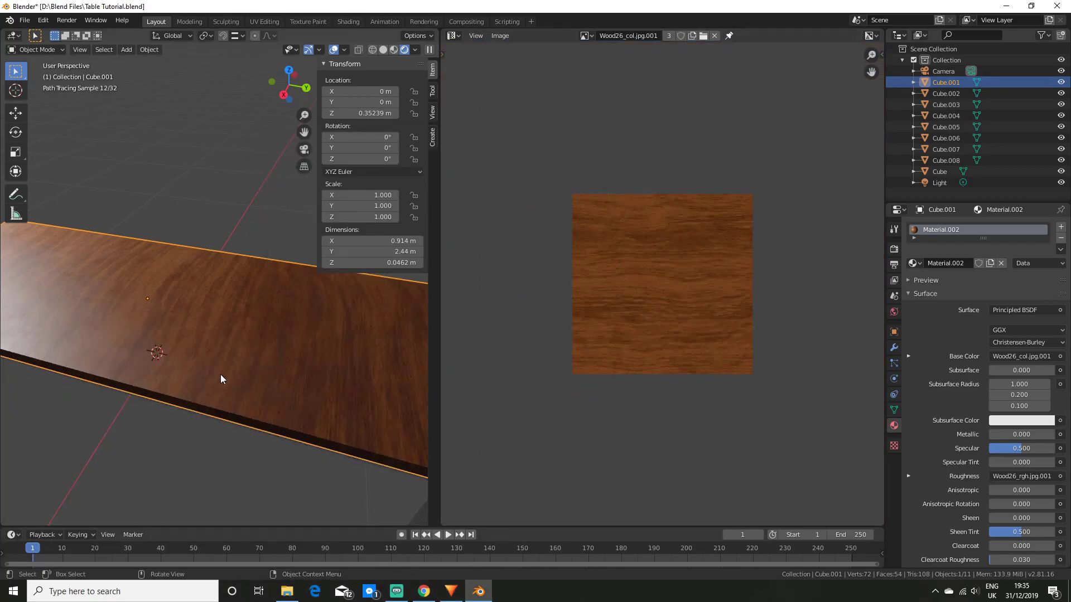
Step: Display the tabletop's UV layout over the wood texture and isolate the top face's island
key("Tab")
scroll(220, 373, "down", 3)
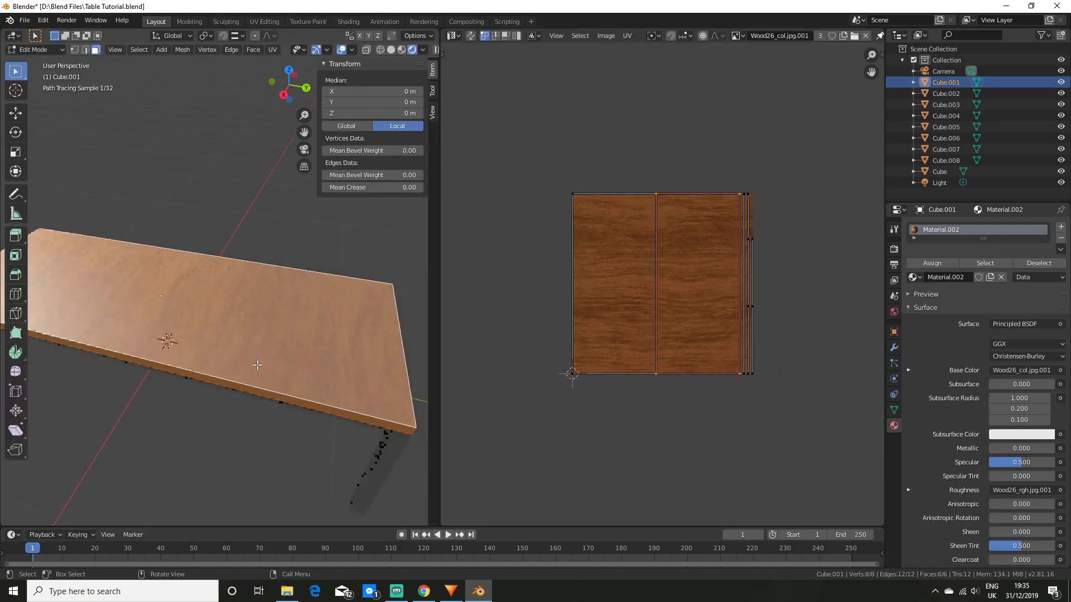
scroll(585, 357, "up", 2)
scroll(657, 346, "down", 1)
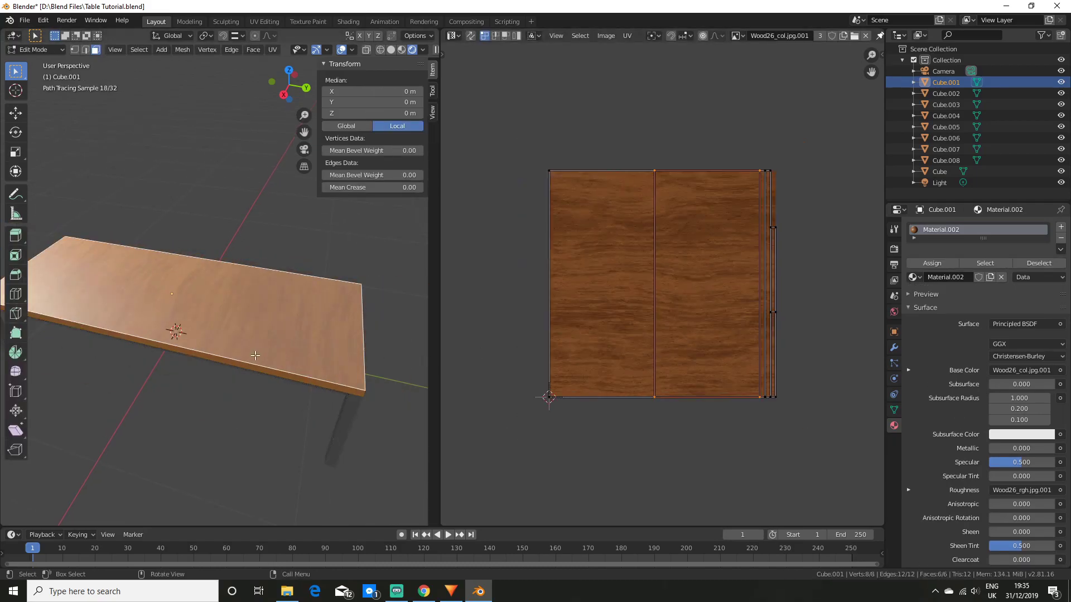
scroll(214, 340, "up", 2)
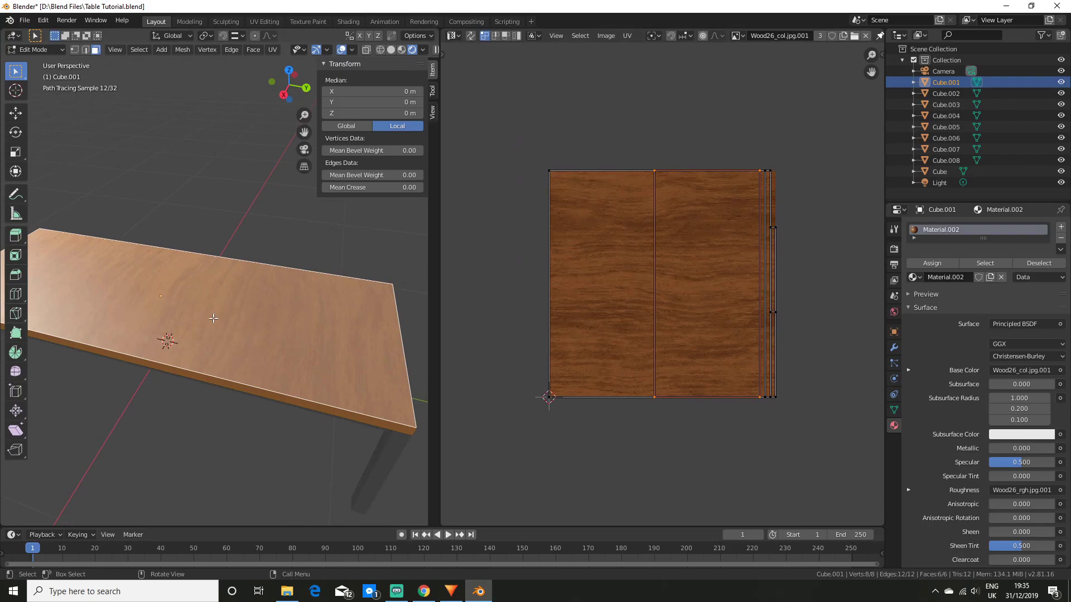
left_click(214, 318)
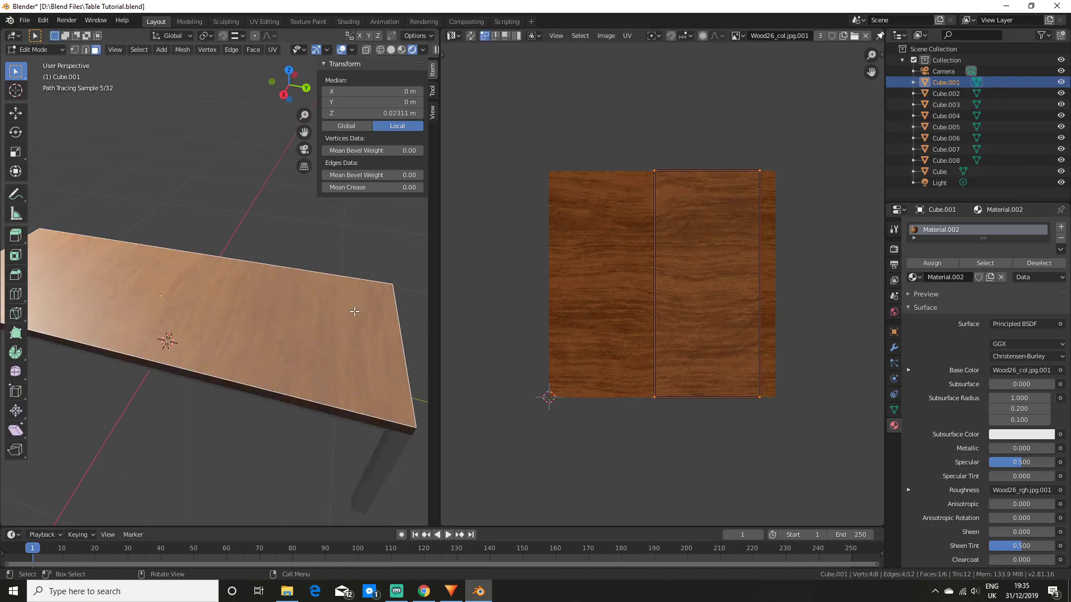
Step: Rotate the top face's UV island 90 degrees to turn the grain along the tabletop's length
scroll(661, 380, "down", 1)
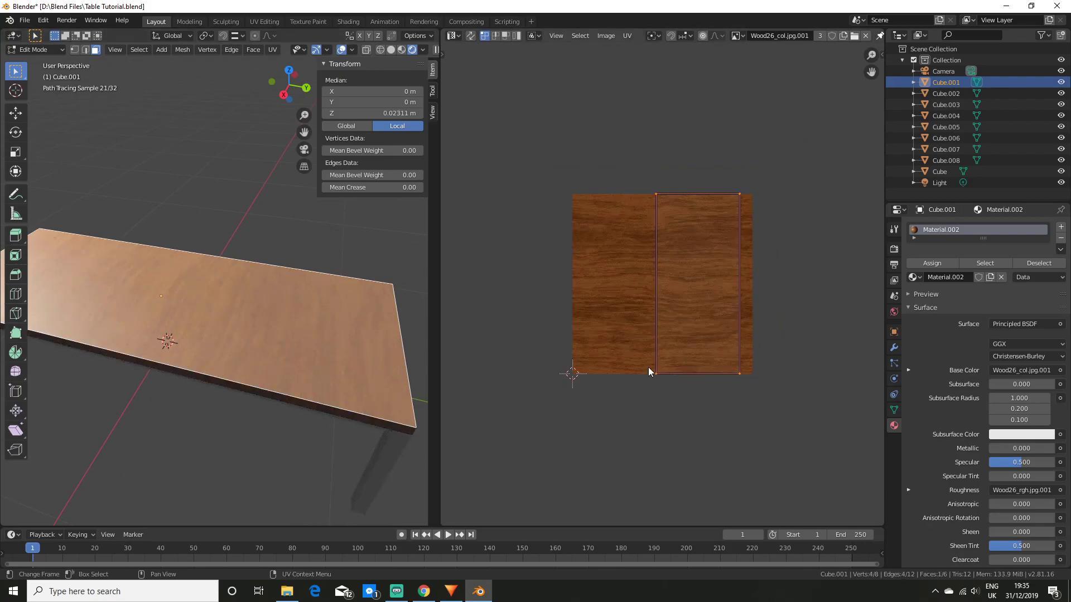
scroll(338, 374, "up", 2)
middle_click_drag(330, 372, 357, 361)
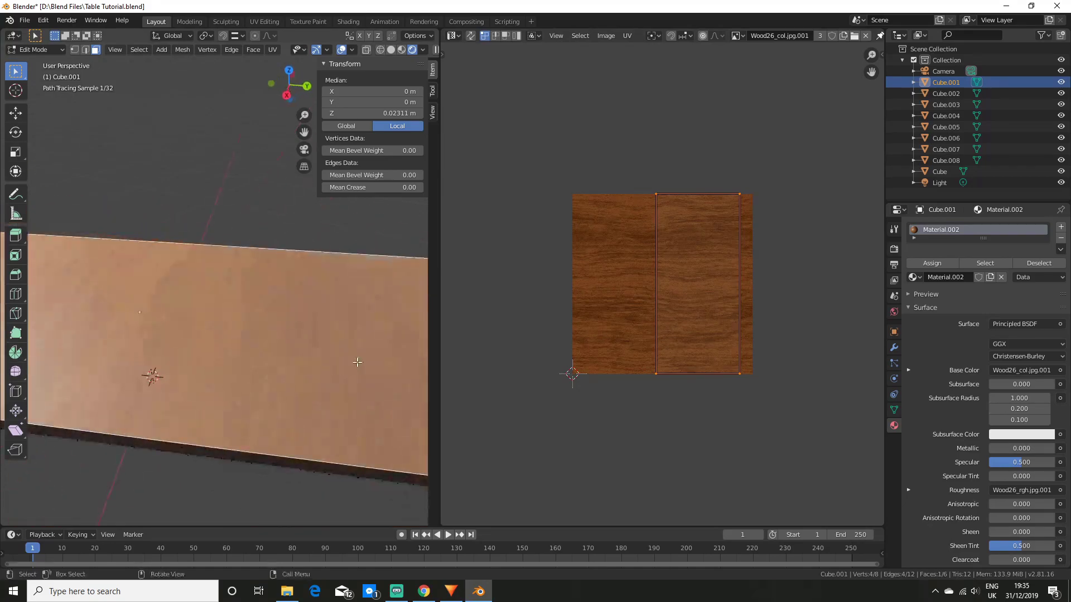
scroll(357, 360, "down", 5)
scroll(266, 299, "up", 1)
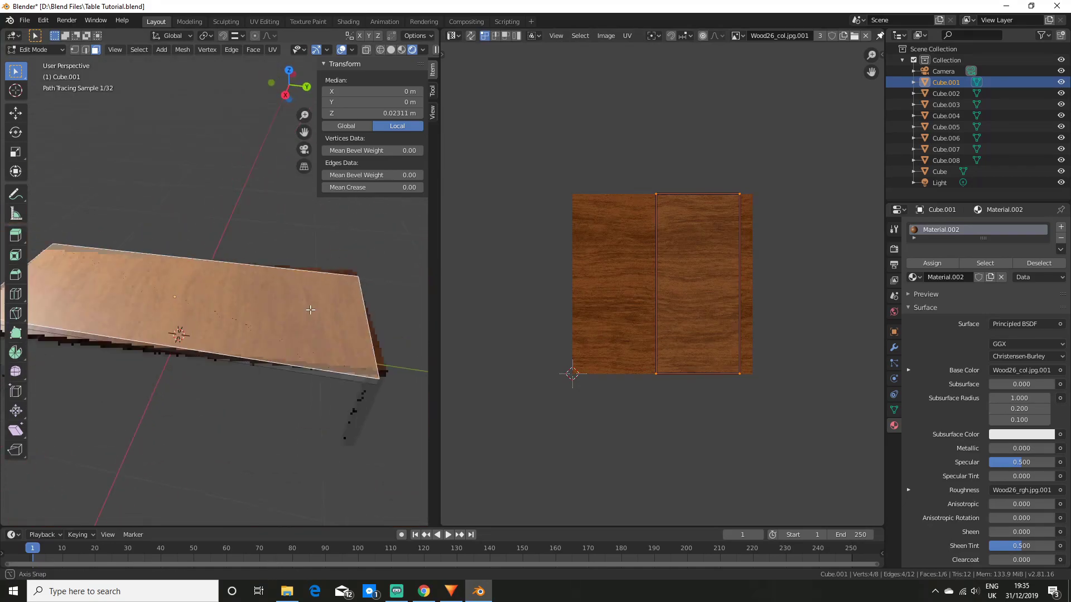
middle_click_drag(328, 310, 304, 311)
scroll(305, 311, "up", 1)
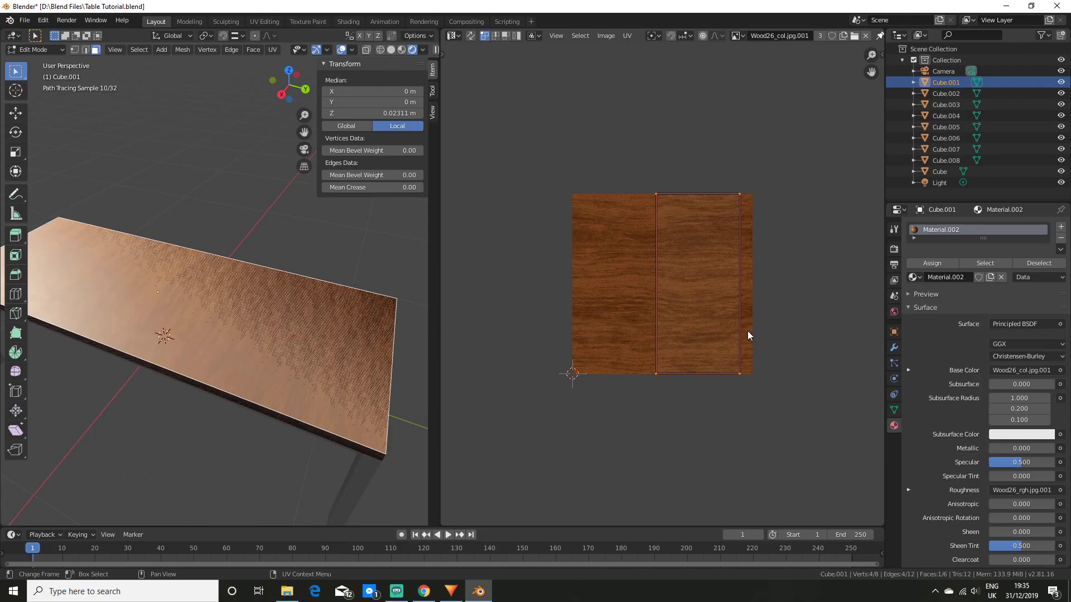
key("r")
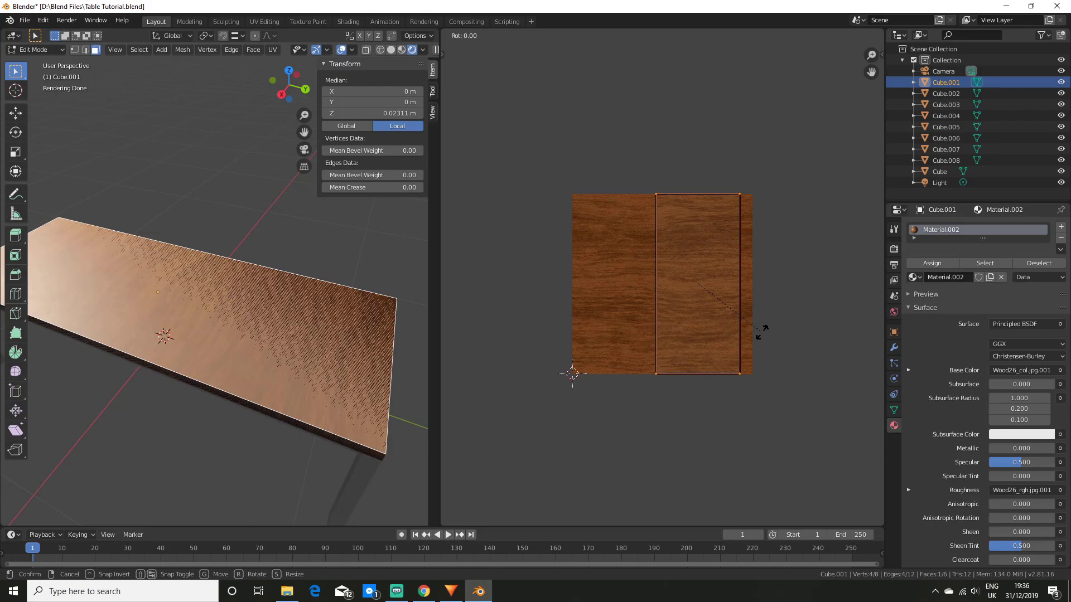
type("90")
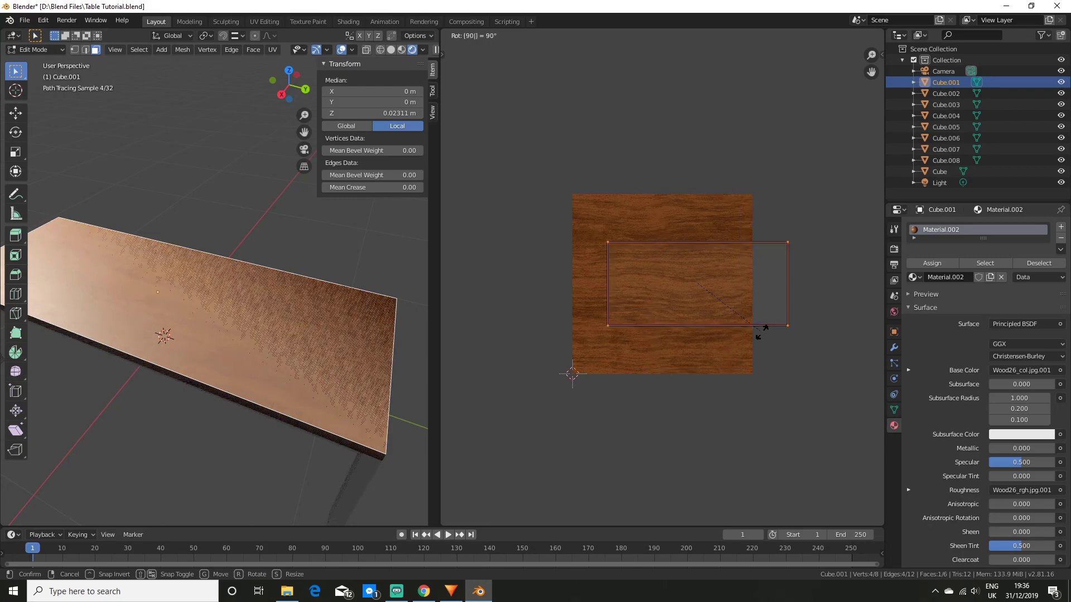
key("Return")
key("Tab")
Step: Select the tabletop's long side face and rotate its UV island to follow the wood grain
middle_click_drag(307, 313, 242, 316)
scroll(225, 366, "up", 2)
mouse_move(224, 366)
middle_mouse_down()
mouse_move(199, 375)
mouse_move(172, 365)
mouse_move(215, 366)
mouse_move(170, 364)
mouse_move(275, 364)
mouse_move(220, 317)
mouse_move(198, 353)
mouse_move(251, 374)
mouse_move(244, 343)
mouse_move(209, 313)
mouse_move(232, 350)
middle_mouse_up()
scroll(232, 350, "up", 4)
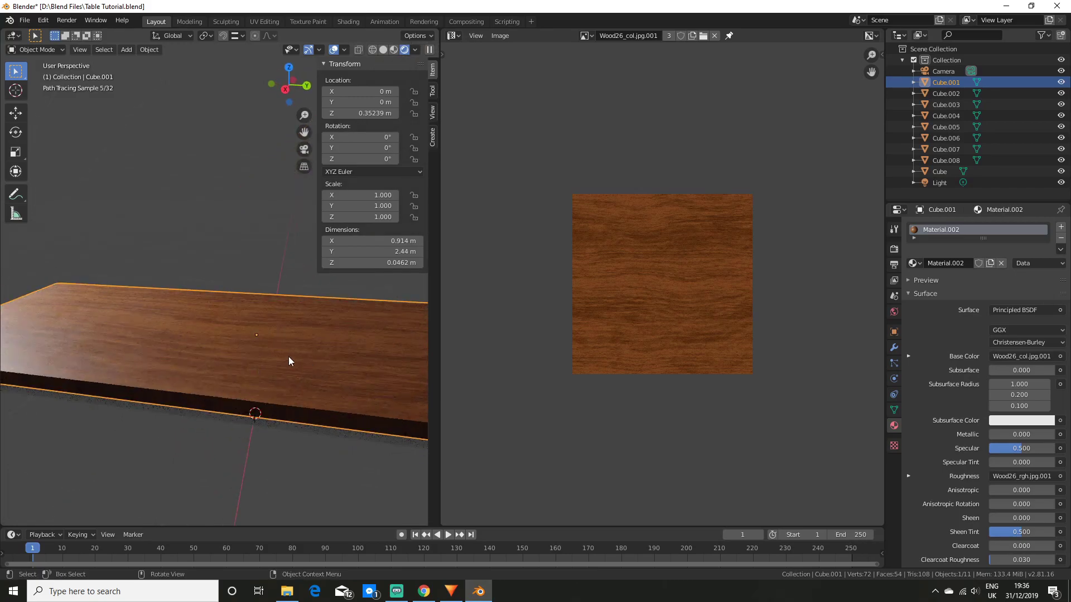
key("Tab")
middle_click_drag(311, 390, 248, 385)
left_click(218, 351)
scroll(253, 415, "up", 2)
scroll(253, 415, "down", 1)
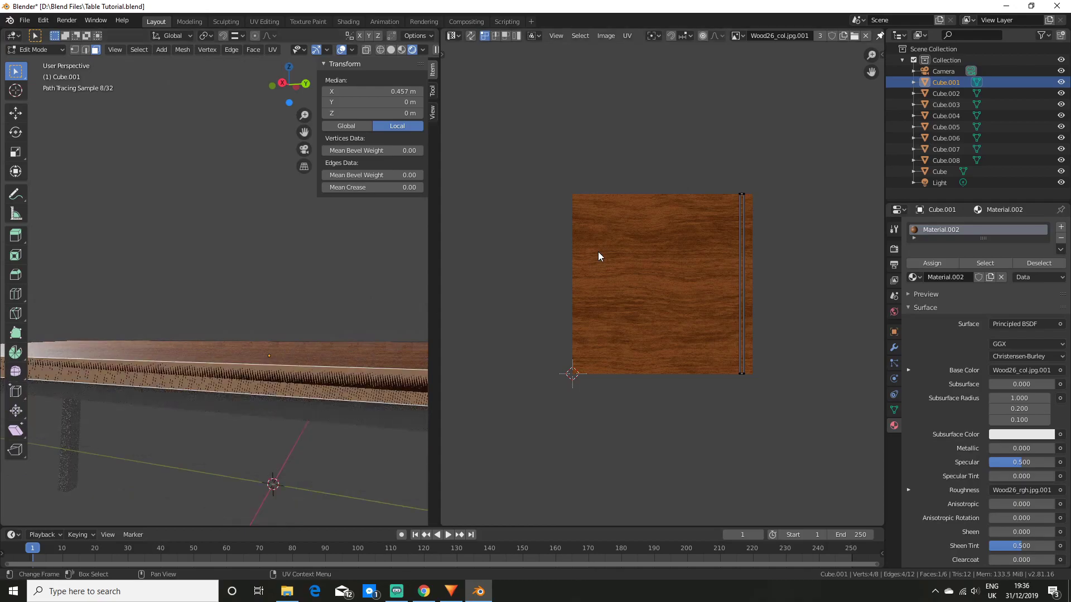
left_click_drag(706, 200, 786, 454)
type("r9")
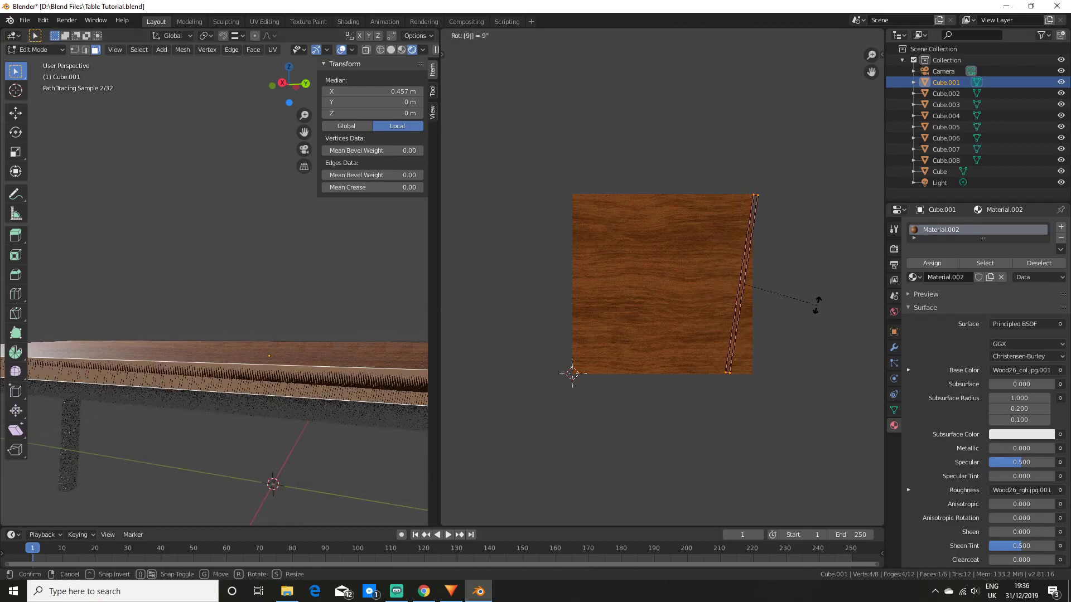
key("Return")
key("Tab")
Step: Select the corner table leg Cube.002 and assign it the existing Wood material
scroll(297, 342, "down", 3)
middle_click_drag(297, 341, 193, 366)
mouse_move(324, 399)
middle_mouse_down()
mouse_move(199, 414)
mouse_move(223, 400)
mouse_move(183, 441)
mouse_move(152, 439)
mouse_move(249, 451)
mouse_move(253, 427)
middle_mouse_up()
left_click(321, 451)
middle_click_drag(341, 461, 300, 417, "shift")
left_click(292, 392)
middle_click_drag(335, 366, 308, 345)
left_click(260, 292)
left_click(294, 325)
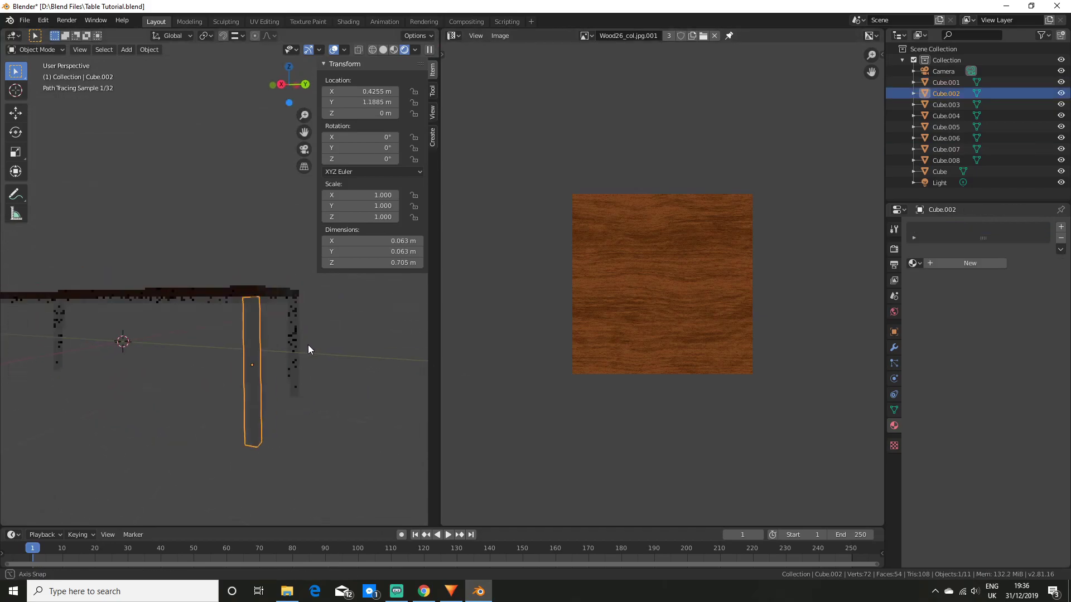
left_click(916, 262)
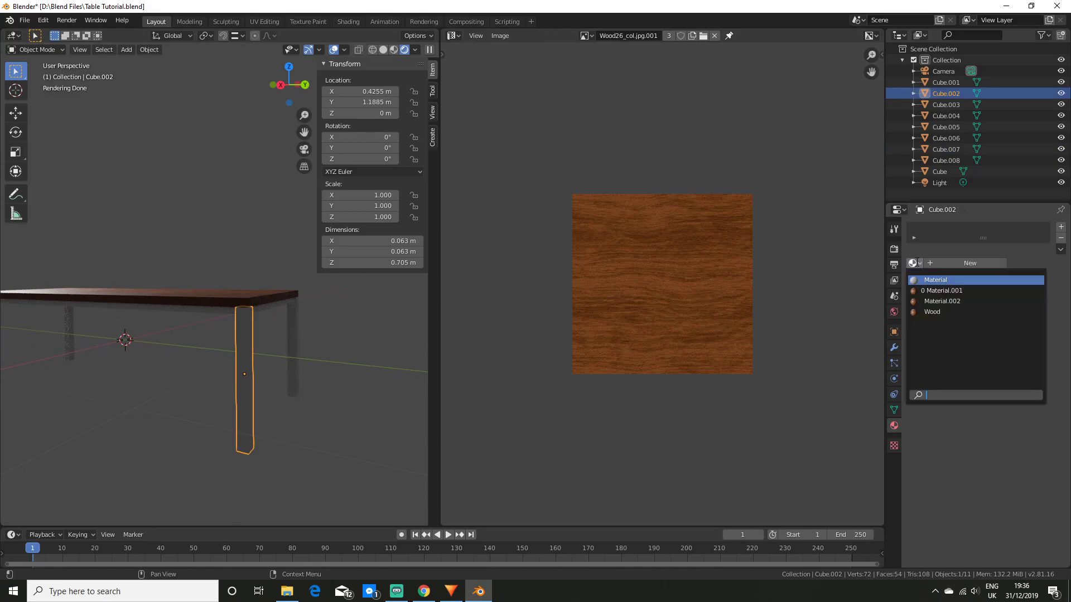
left_click(945, 316)
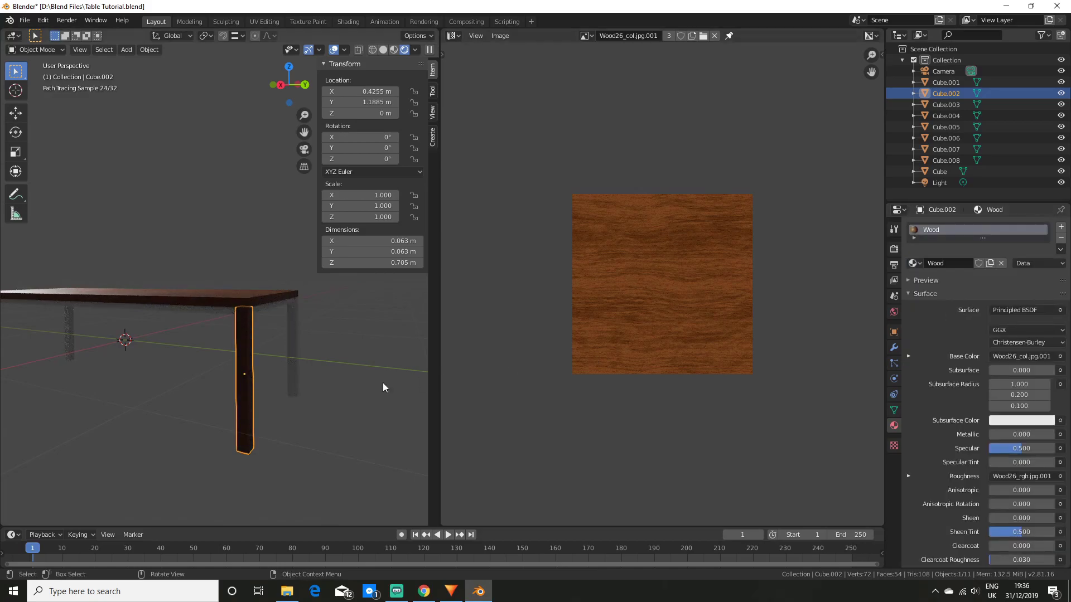
Step: Inspect the wood texture on the leg's side face and its UV layout
scroll(224, 398, "up", 2)
middle_click_drag(224, 402, 287, 399)
key("Tab")
left_click(310, 397)
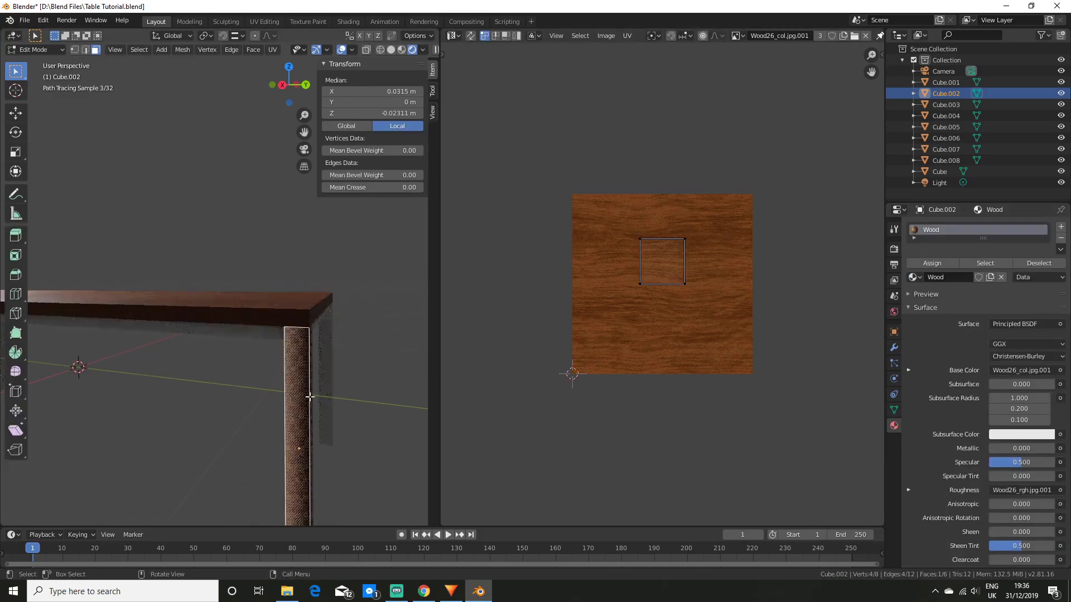
key("Tab")
scroll(321, 388, "down", 5)
middle_click_drag(162, 375, 277, 397)
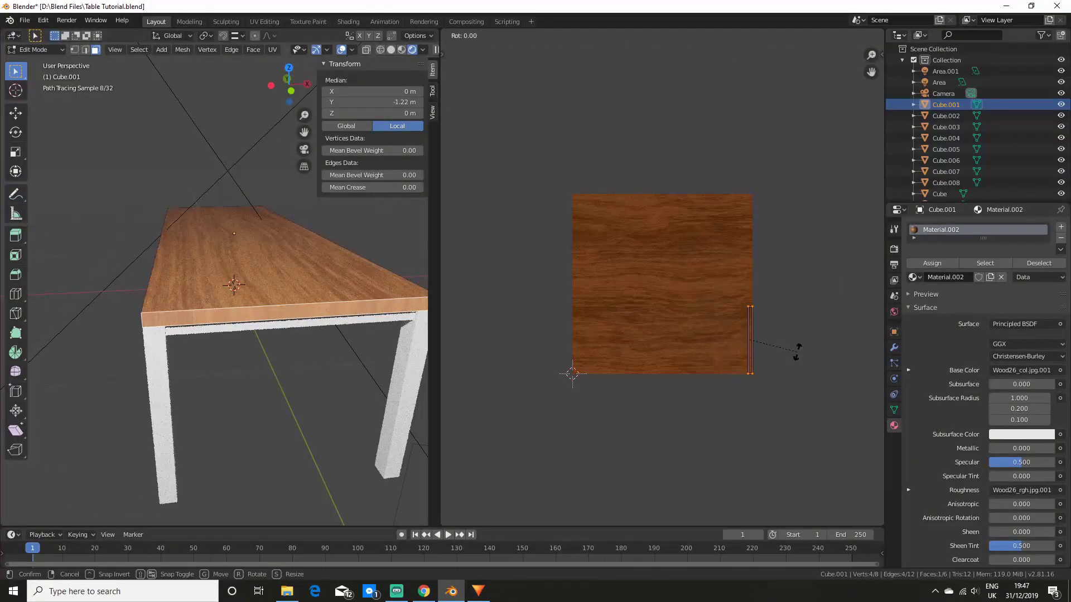
Step: Select the tabletop's short end face and rotate its UV island to follow the wood grain
scroll(227, 387, "up", 2)
key("Tab")
left_click(251, 275)
mouse_move(226, 387)
middle_mouse_down()
mouse_move(313, 357)
mouse_move(223, 384)
middle_mouse_up()
key("Tab")
key("Tab")
left_click(223, 313)
key("Tab")
Step: Set the power of the area light below the table to 276.6 W
scroll(173, 413, "down", 4)
middle_click_drag(173, 413, 223, 407)
left_click(344, 467)
left_click(210, 457)
left_click_drag(1025, 300, 1037, 301)
Step: Assign the Wood material to the long support rail under the tabletop's near edge
scroll(347, 370, "up", 7)
middle_click_drag(346, 369, 287, 309)
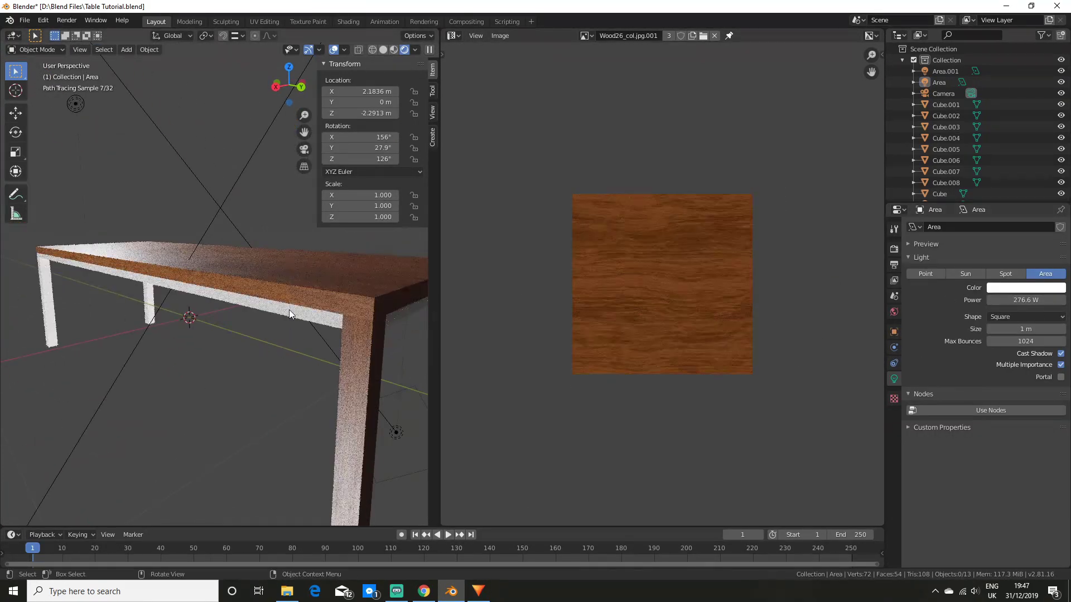
left_click(288, 309)
left_click(914, 263)
left_click(937, 290)
Step: Try to unwrap only the long rail's outer face with Smart UV Project
middle_click_drag(313, 357, 329, 335)
key("Tab")
left_click(320, 322)
key("u")
left_click(320, 327)
left_click(316, 405)
middle_click_drag(302, 368, 246, 235)
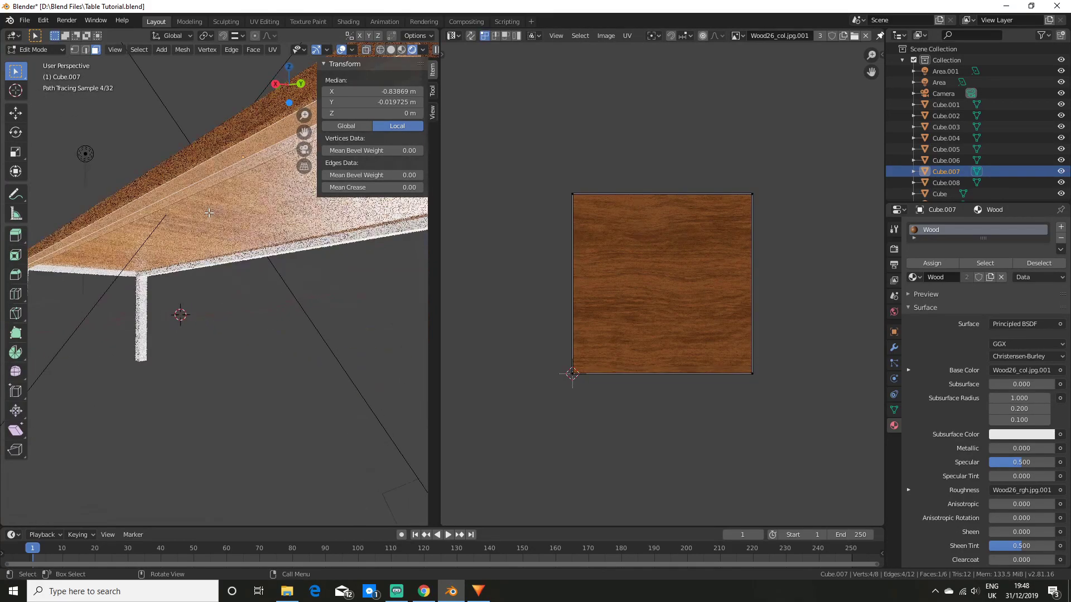
Step: Add the long rail's other exposed faces to the selection, unwrap them with Smart UV Project, and select their UV islands
middle_click_drag(201, 180, 284, 339)
left_click(267, 273, "shift")
left_click(262, 284, "shift")
middle_click_drag(263, 299, 294, 325)
key("u")
left_click(293, 325)
left_click(293, 409)
left_click_drag(504, 148, 784, 449)
key("Tab")
Step: Unwrap the opposite long rail's exposed faces with Smart UV Project and rotate their UV islands 90 degrees
middle_click_drag(307, 400, 246, 304)
left_click(282, 273)
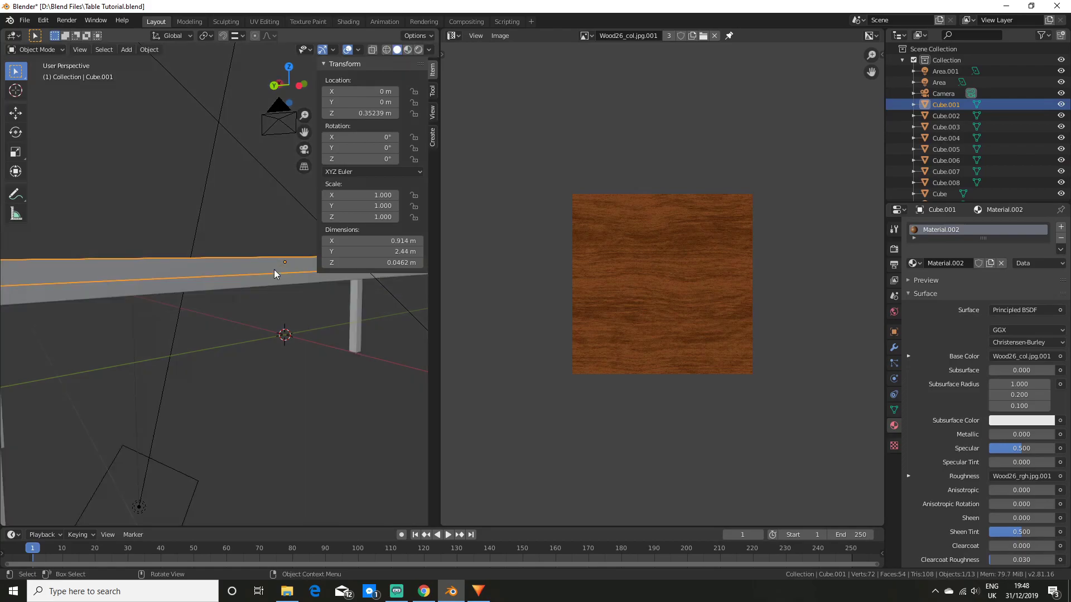
left_click(283, 280)
key("Tab")
key("l")
key("u")
left_click(285, 282)
left_click(286, 363)
mouse_move(286, 357)
middle_mouse_down()
mouse_move(265, 263)
mouse_move(337, 261)
mouse_move(269, 346)
middle_mouse_up()
type("r90")
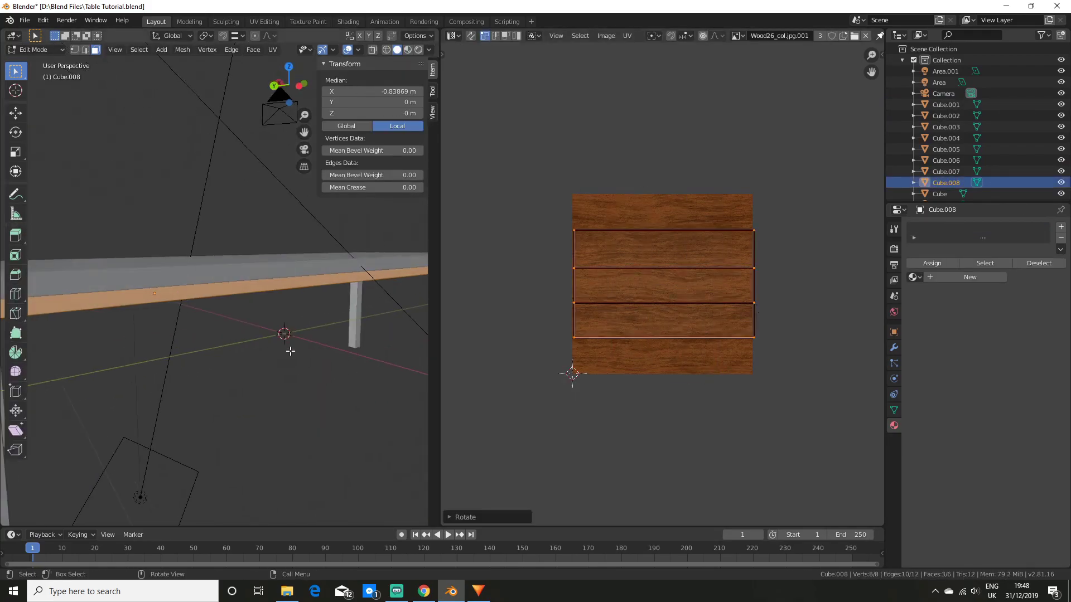
key("Tab")
Step: Assign the Wood material to the opposite long rail and to the short end rail Cube.005
left_click(404, 50)
left_click(915, 263)
left_click(932, 310)
middle_click_drag(180, 372, 390, 279)
left_click(915, 264)
left_click(932, 311)
Step: Unwrap the short end rail's exposed faces with Smart UV Project and rotate their UV islands to follow the grain
key("Tab")
key("l")
right_click(235, 267)
key("u")
left_click(236, 283)
left_click(249, 327)
left_click_drag(582, 131, 772, 416)
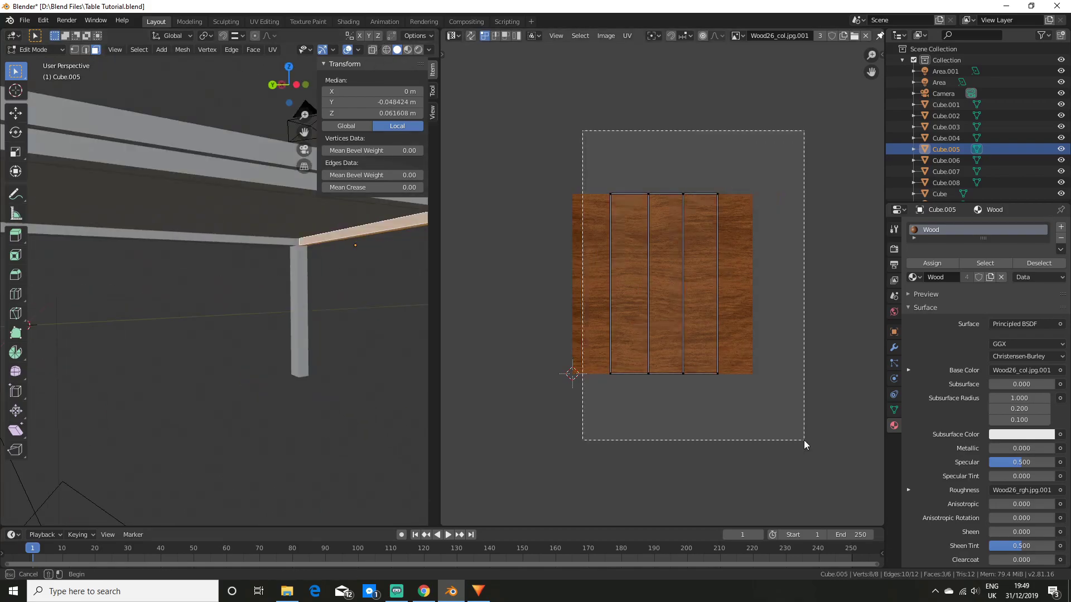
key("r")
key("Tab")
Step: Assign the Wood material to the remaining short end rail
left_click(419, 51)
left_click(397, 50)
left_click(232, 257)
left_click(915, 264)
left_click(934, 311)
Step: UV-unwrap the remaining short rail's faces and select their UV islands
key("Tab")
key("l")
key("u")
scroll(230, 301, "down", 4)
middle_click_drag(230, 301, 249, 318)
left_click_drag(486, 129, 703, 384)
key("Tab")
Step: Select the UV islands of the neighbouring table part and switch the viewport to rendered shading
middle_click_drag(223, 313, 261, 345)
left_click(245, 251)
key("Tab")
left_click_drag(534, 161, 707, 397)
key("Tab")
left_click(419, 51)
Step: UV-unwrap the faces of the wood-textured corner leg and select all of their UV islands
middle_click_drag(283, 291, 258, 382)
left_click(355, 362)
key("Tab")
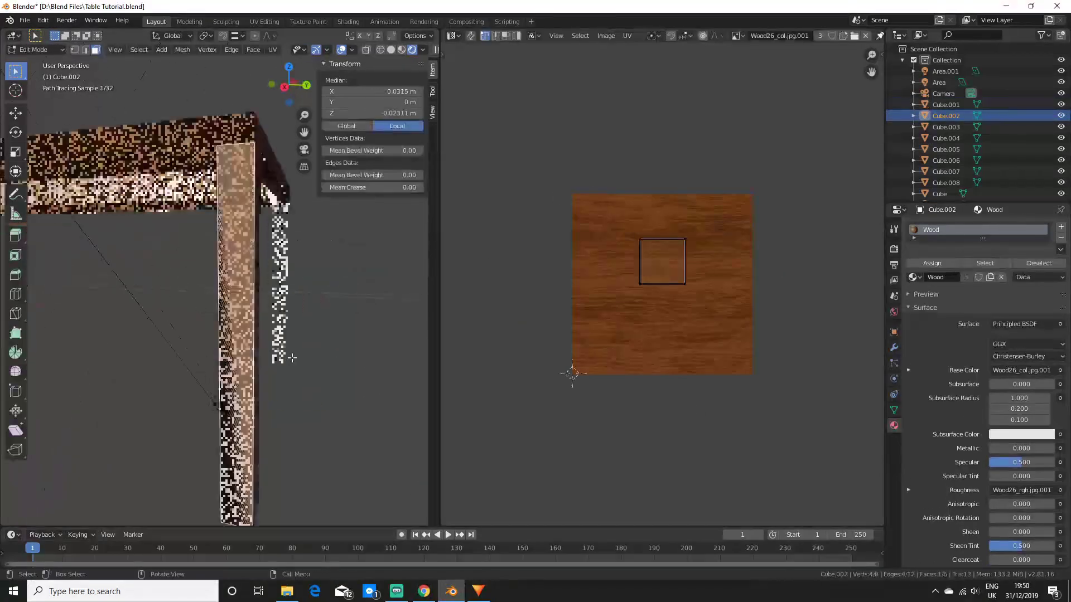
key("l")
key("u")
left_click(226, 293)
left_click_drag(531, 166, 773, 393)
key("Tab")
Step: Assign the existing Wood material to the next untextured corner leg, Cube.003
left_click(233, 304)
left_click(915, 263)
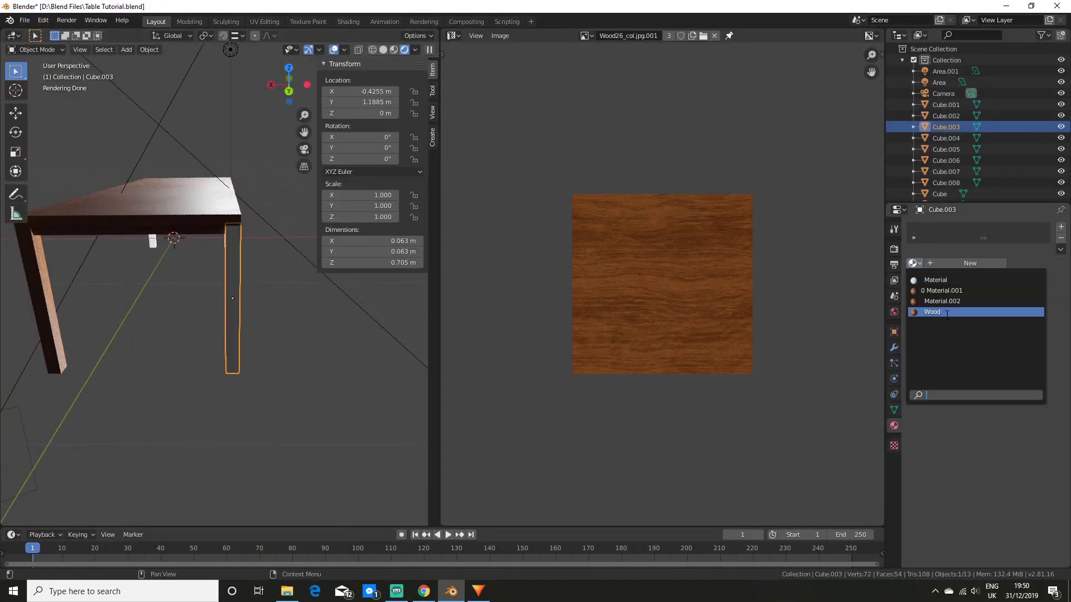
left_click(933, 312)
Step: Select all UV islands of that leg and rotate them by 90 degrees to align the grain
key("Tab")
left_click(233, 304)
left_click_drag(534, 168, 781, 390)
key("r")
key("9")
key("0")
key("Return")
key("Tab")
Step: Assign the Wood material to the white corner leg Cube.004 and select all of its UV islands
middle_click_drag(390, 304, 223, 312)
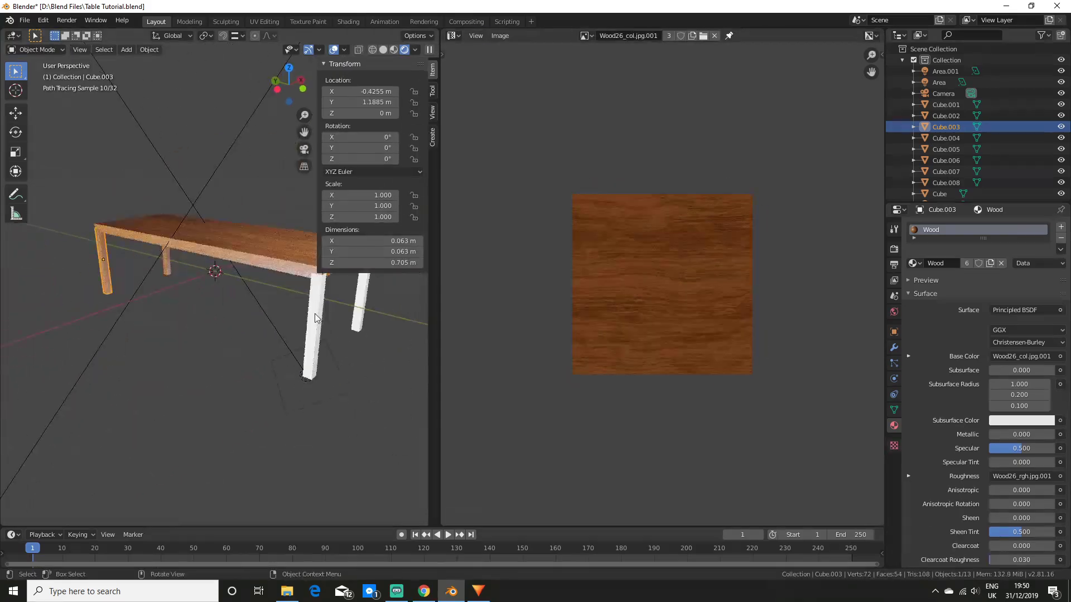
left_click(316, 309)
left_click(915, 263)
left_click(934, 312)
key("Tab")
left_click_drag(521, 145, 775, 394)
key("Tab")
middle_click_drag(390, 324, 275, 333)
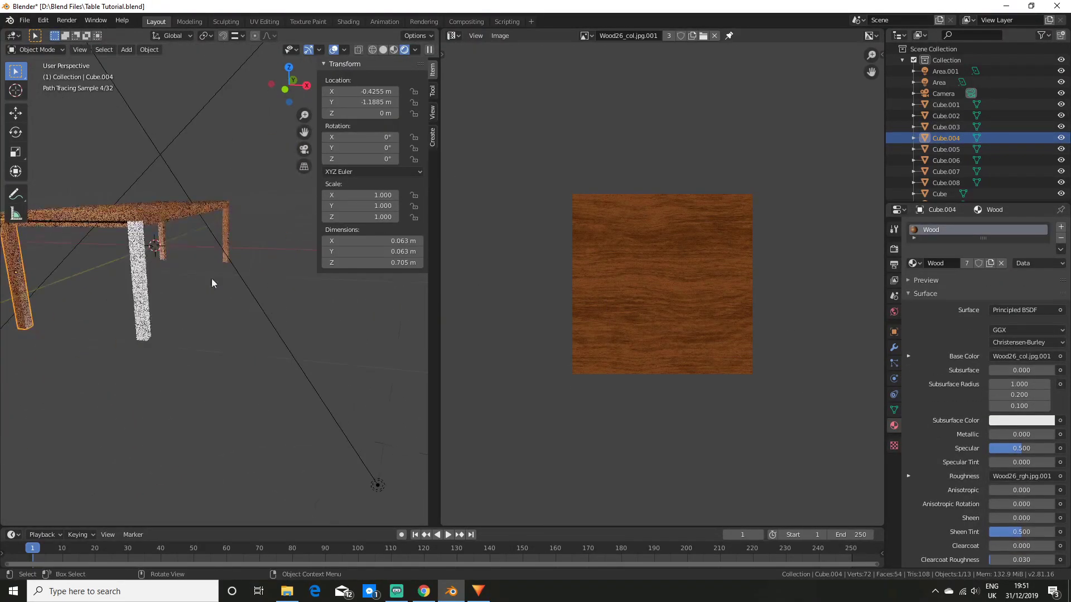
Step: Assign the Wood material to the last untextured table leg
left_click(143, 301)
left_click(915, 263)
left_click(931, 313)
Step: UV-unwrap all faces of the last leg and rotate its UV islands by 90 degrees
key("Tab")
middle_click_drag(161, 278, 266, 323, "shift")
scroll(265, 323, "up", 3)
key("a")
key("u")
left_click(221, 423)
left_click_drag(533, 167, 786, 390)
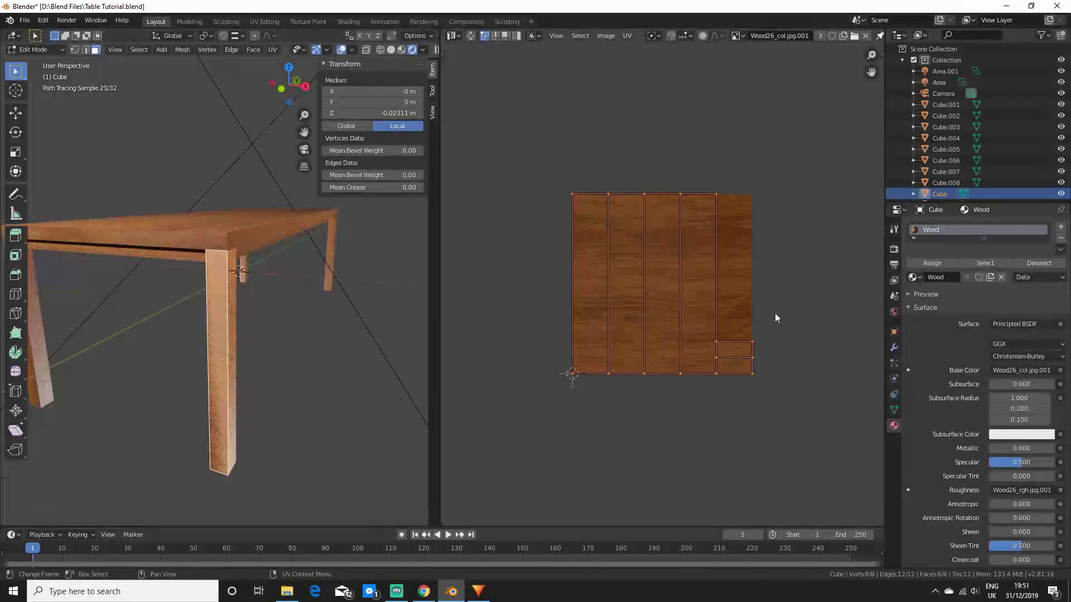
key("r")
key("9")
key("0")
key("Return")
key("Tab")
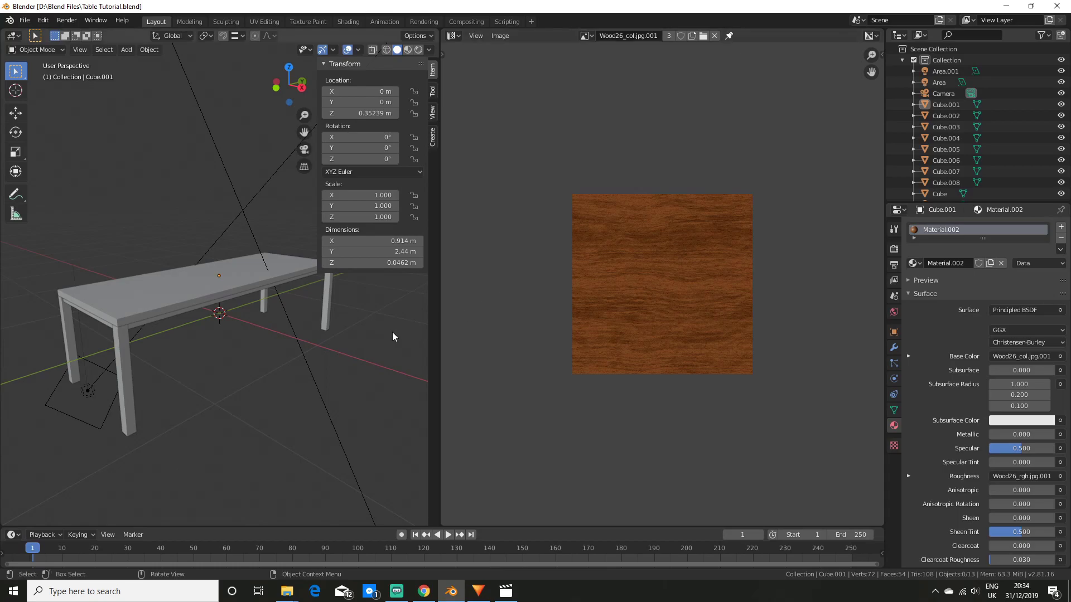
Step: Enter Edit Mode on the tabletop and select all of its linked faces
scroll(241, 351, "up", 2)
middle_click_drag(241, 350, 240, 319)
left_click(239, 319)
scroll(319, 393, "up", 3)
middle_click_drag(316, 394, 286, 357)
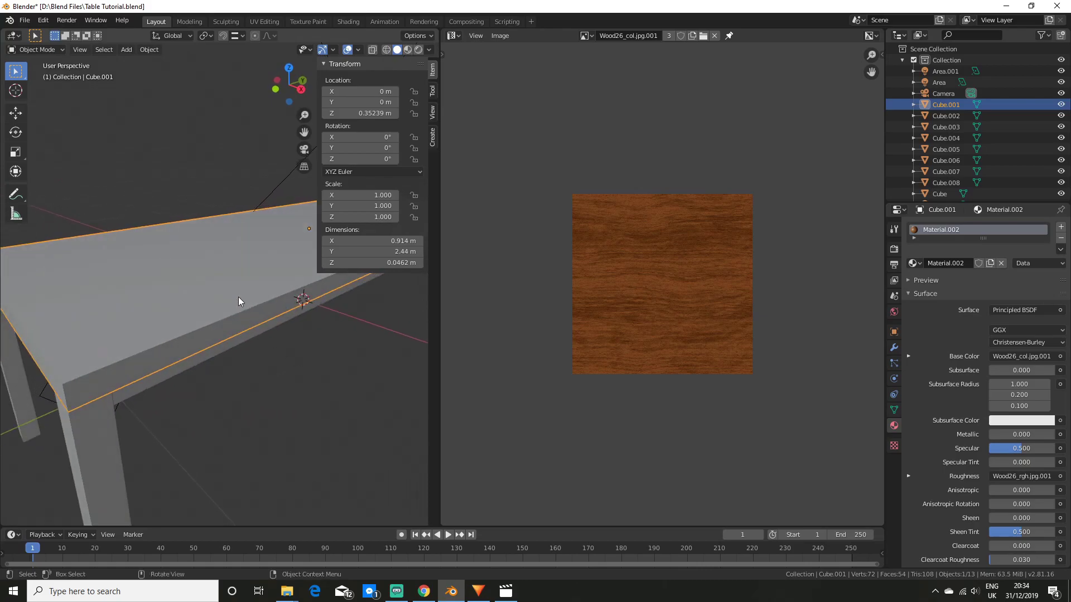
key("Tab")
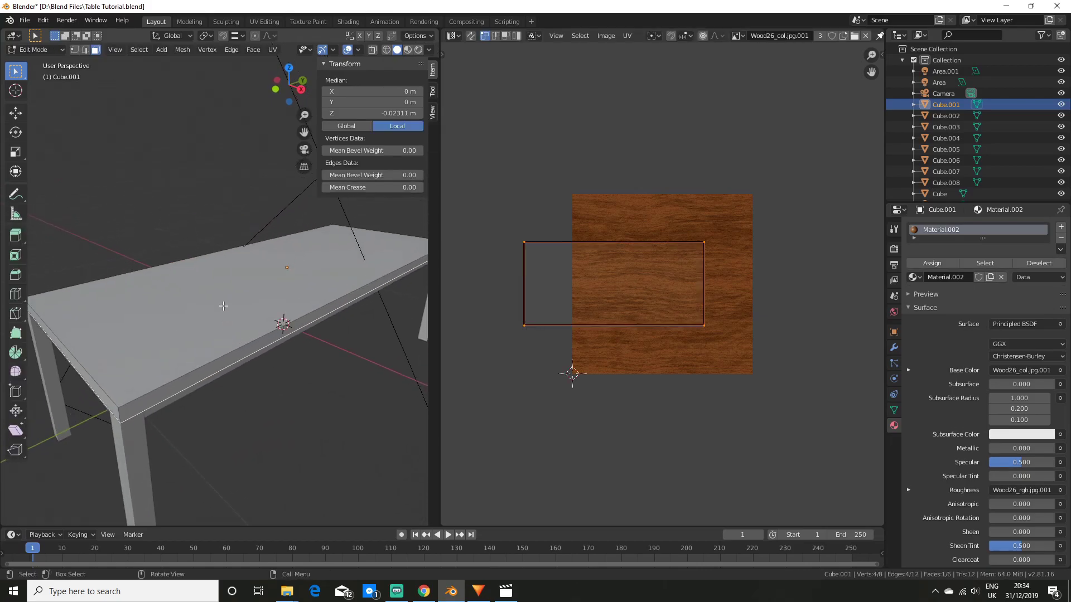
key("ctrl+l")
middle_click_drag(221, 326, 280, 314)
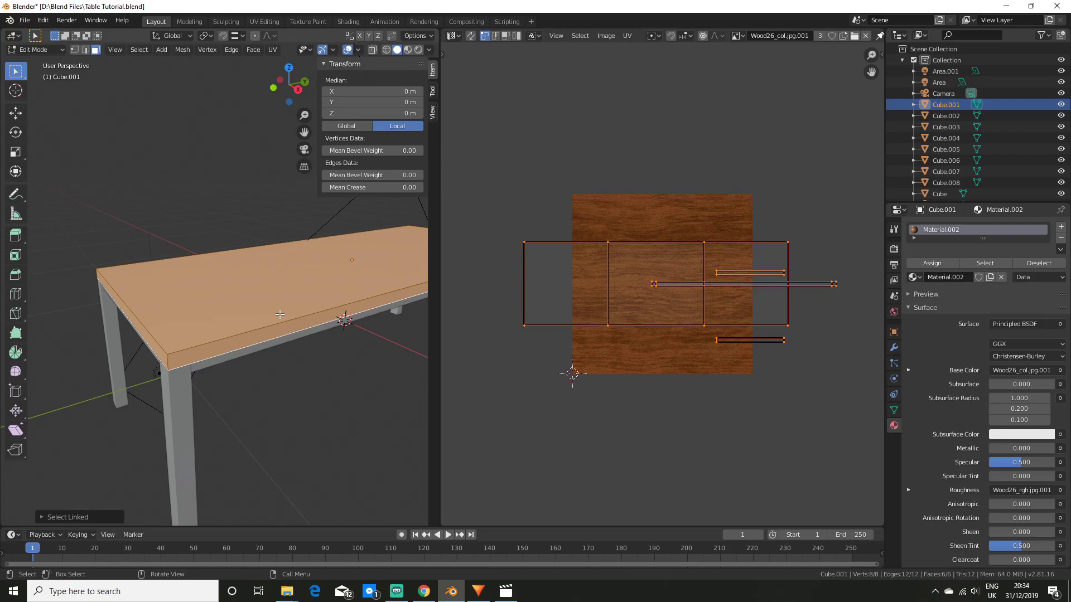
Step: Try a two-segment bevel on all tabletop edges, and undo it
key("ctrl+b")
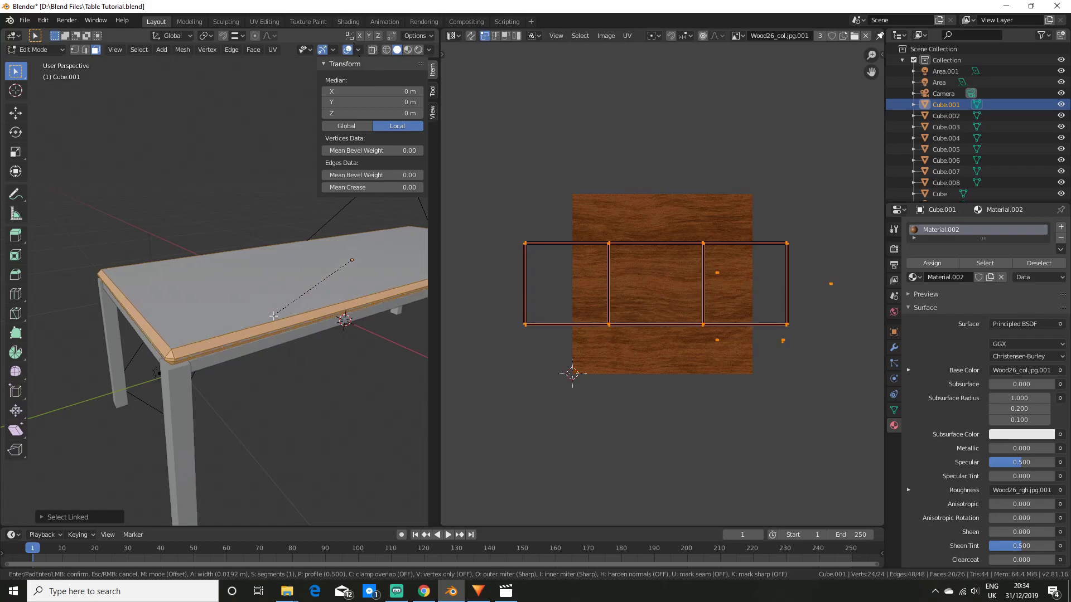
scroll(276, 316, "up", 4)
scroll(276, 316, "down", 3)
left_click(277, 316)
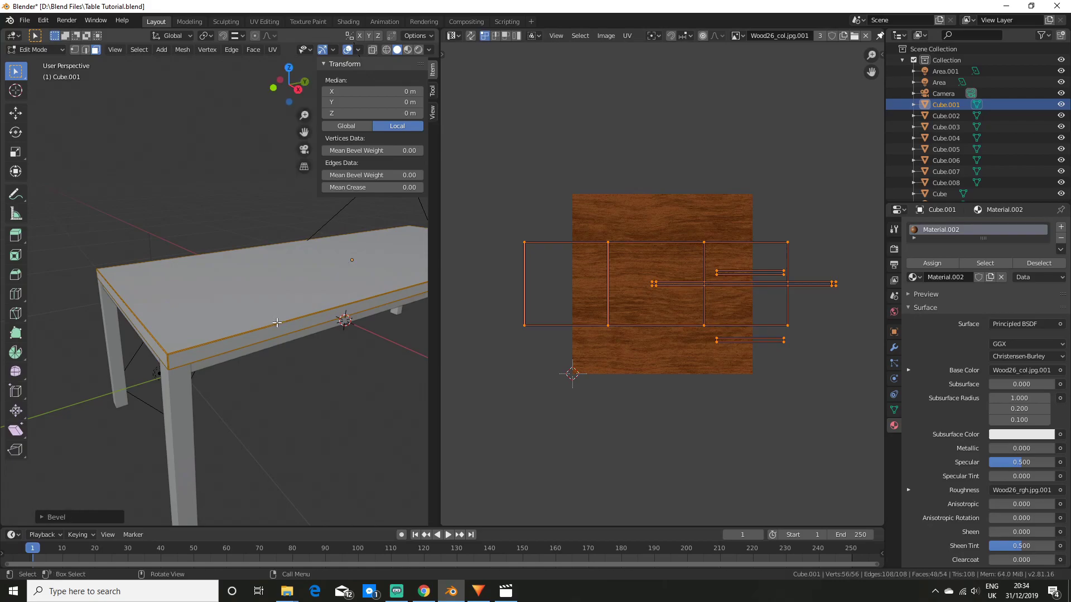
scroll(274, 323, "up", 5)
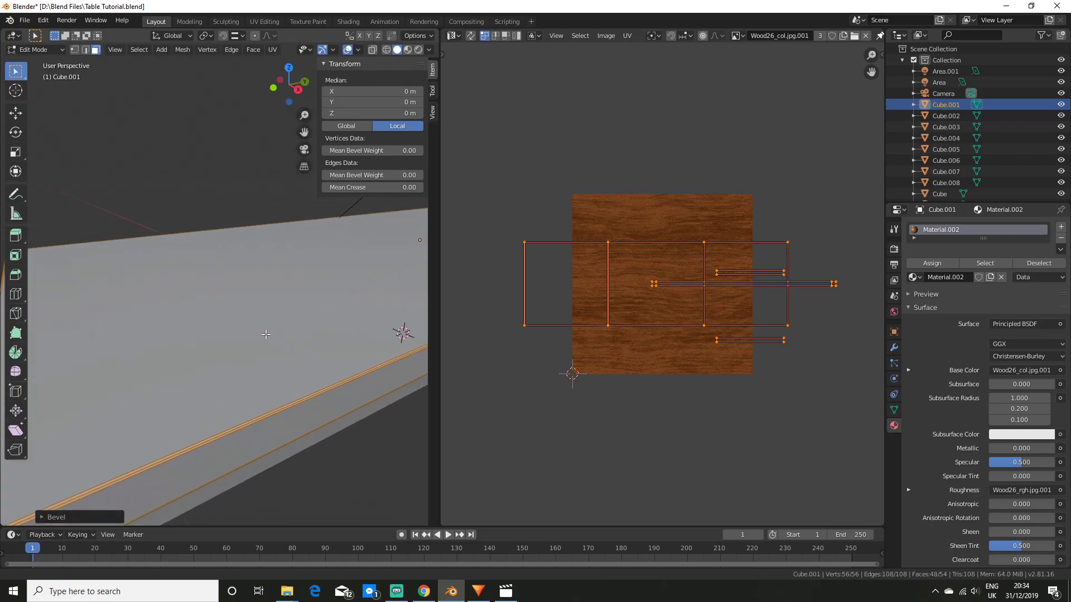
key("ctrl+z")
scroll(263, 333, "down", 5)
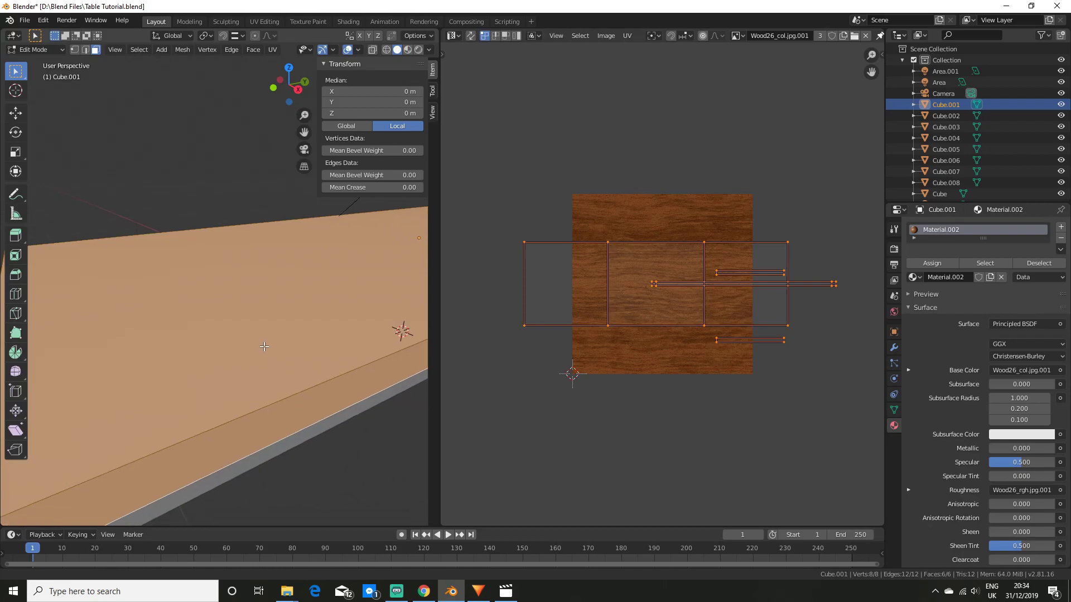
Step: Bevel all tabletop edges with a single segment about 0.00056 m wide and return to Object Mode
key("ctrl+b")
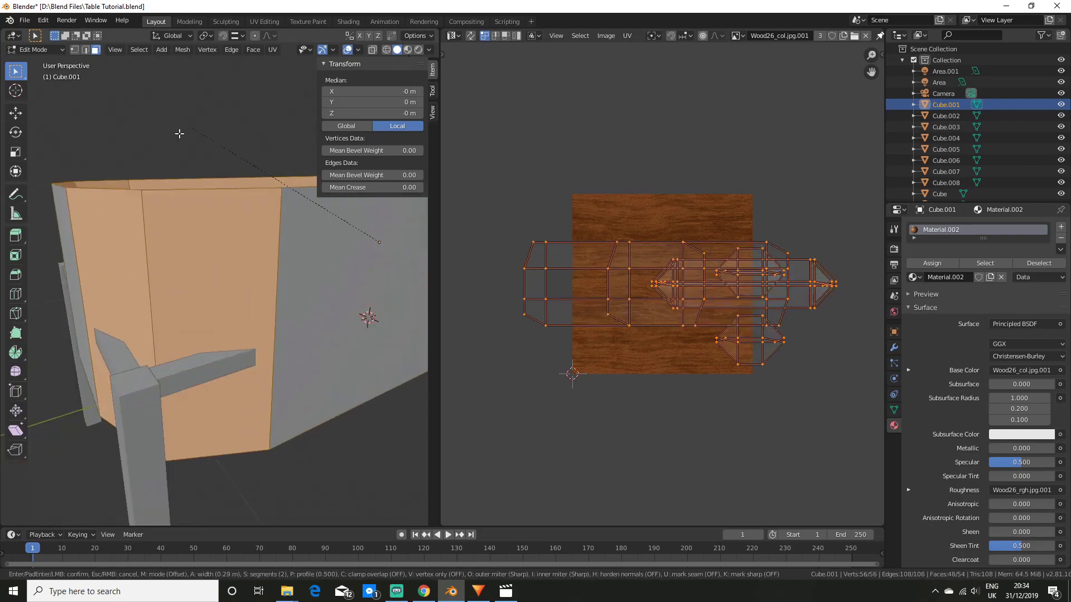
scroll(263, 142, "down", 1)
type("0.05")
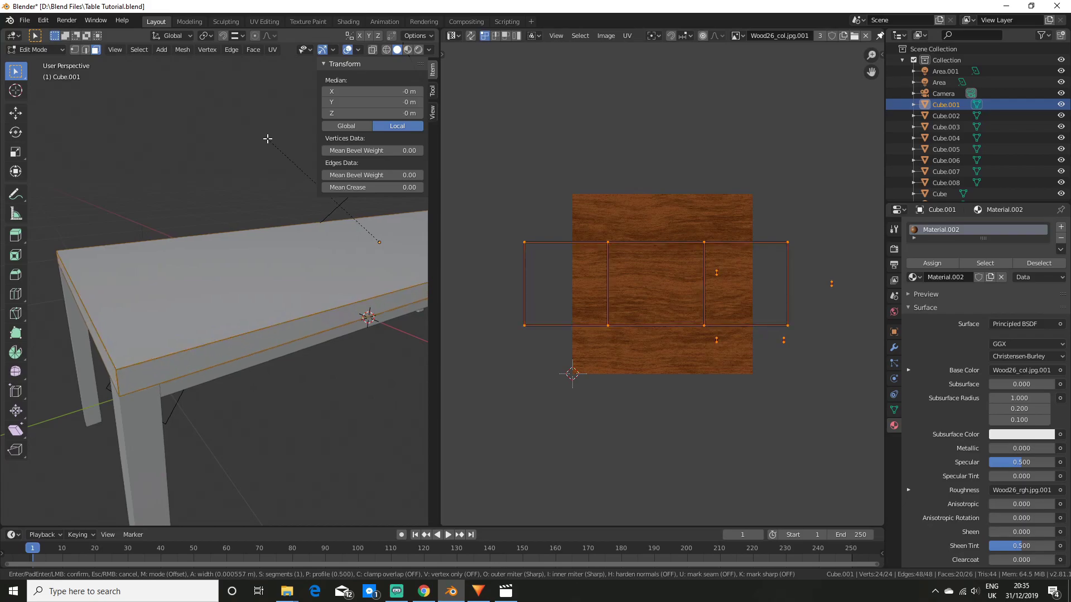
left_click(268, 139)
key("Tab")
Step: Examine the bevelled tabletop edges from several distances and angles
scroll(243, 370, "up", 1)
scroll(243, 373, "down", 2)
middle_click_drag(243, 373, 265, 376)
middle_click_drag(347, 366, 258, 421, "shift")
scroll(252, 397, "up", 3)
scroll(176, 386, "down", 4)
left_click(229, 311)
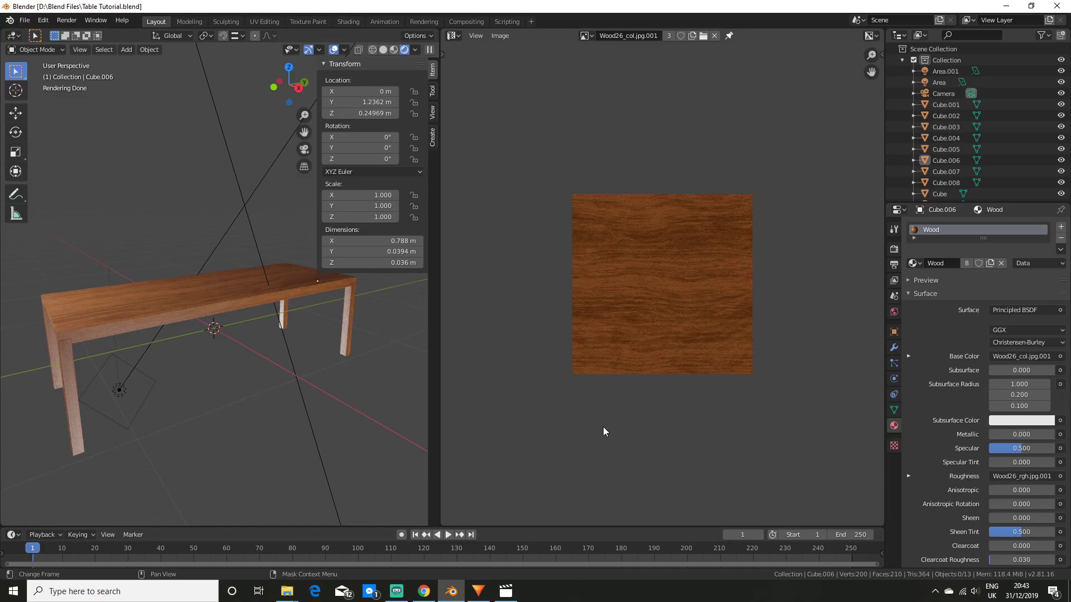
Step: Select the tabletop and show its material nodes in the Shader Editor in place of the UV view
scroll(213, 414, "up", 1)
middle_click_drag(213, 414, 233, 420)
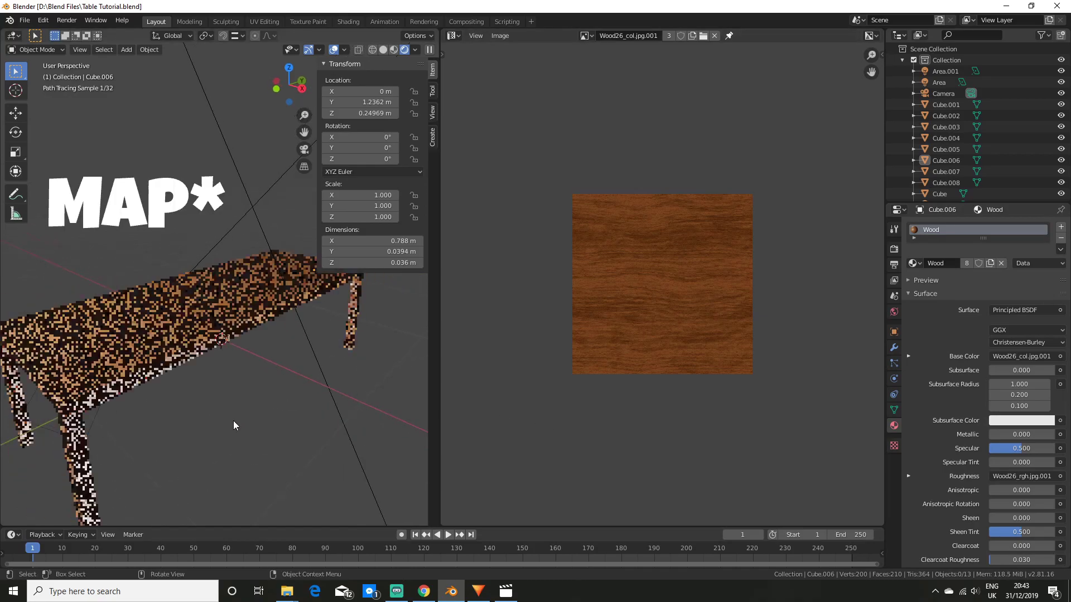
left_click(229, 337)
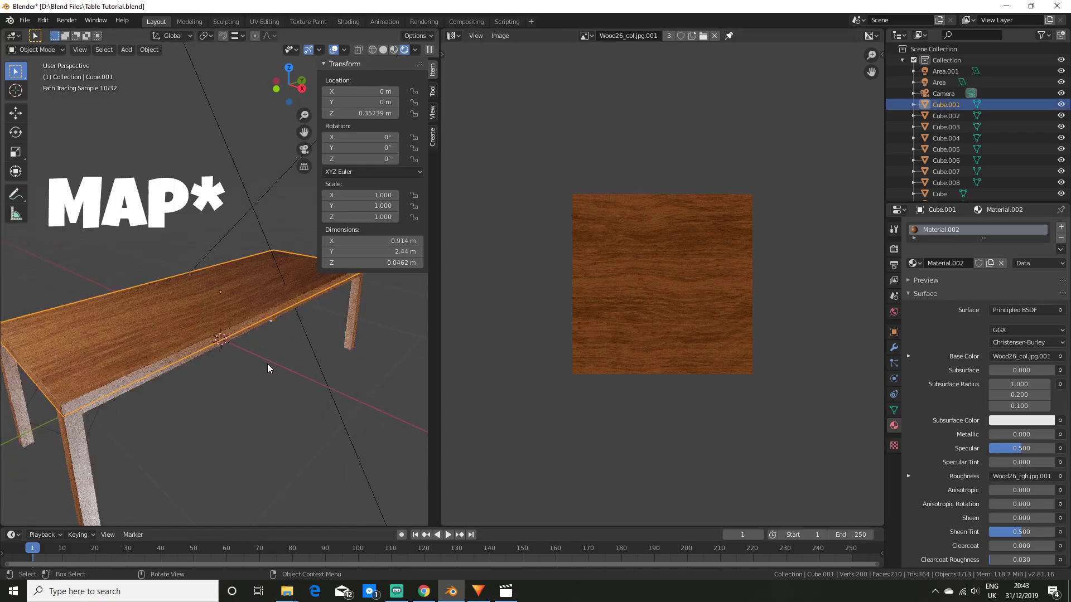
left_click(455, 36)
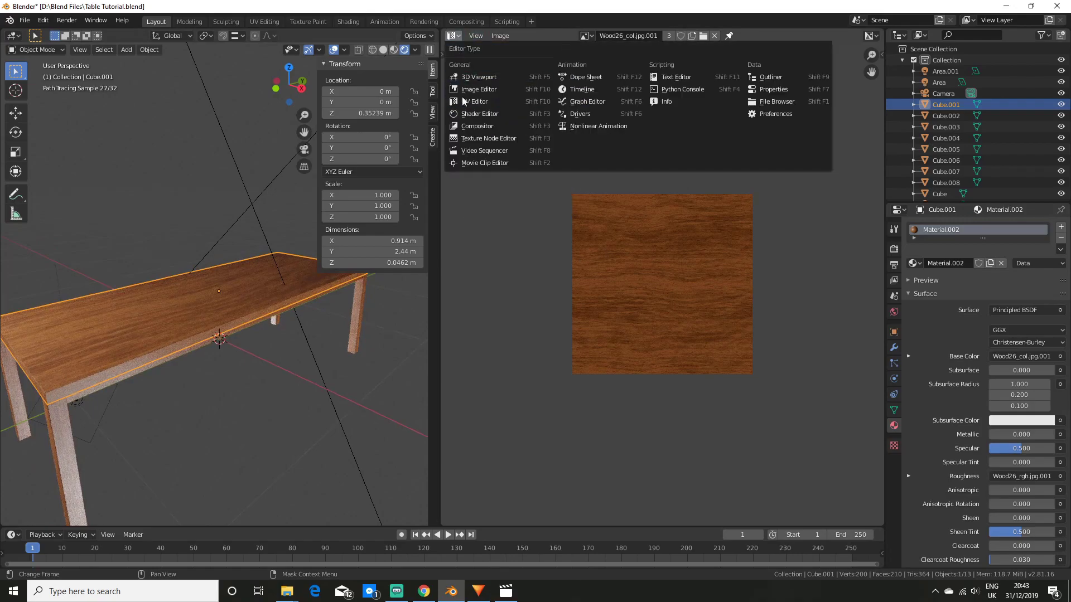
left_click(479, 113)
Step: Move the Material Output node down, closer to the Wood26_disp image texture
middle_click_drag(671, 347, 580, 336)
left_click_drag(641, 118, 670, 326)
scroll(669, 450, "up", 2)
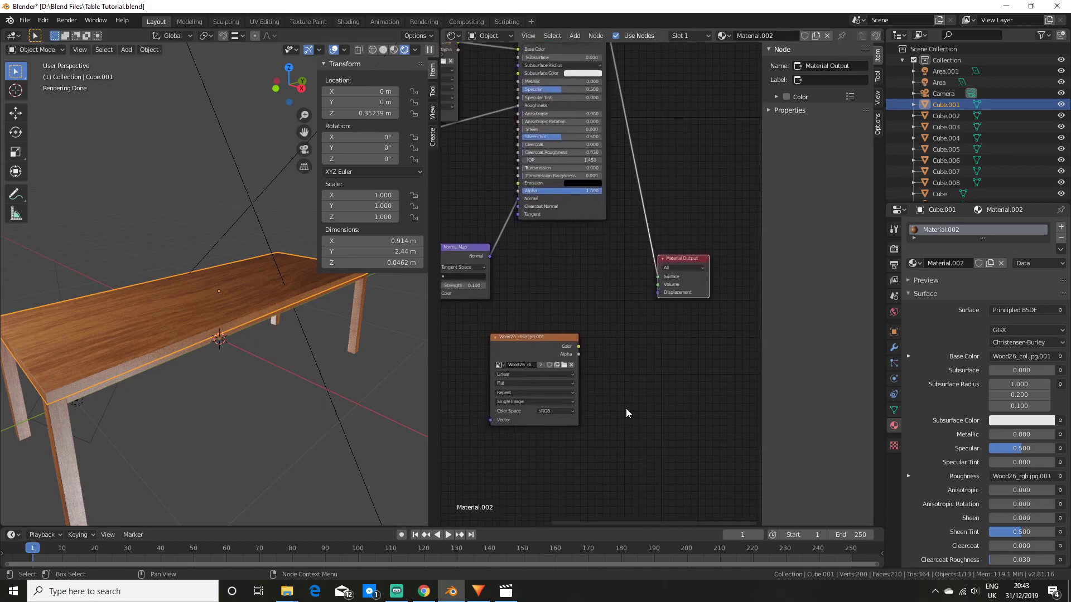
Step: Add a Displacement node between the Wood26_disp texture and the Material Output
scroll(626, 409, "up", 2)
left_click(543, 353)
left_click(649, 371)
key("shift+a")
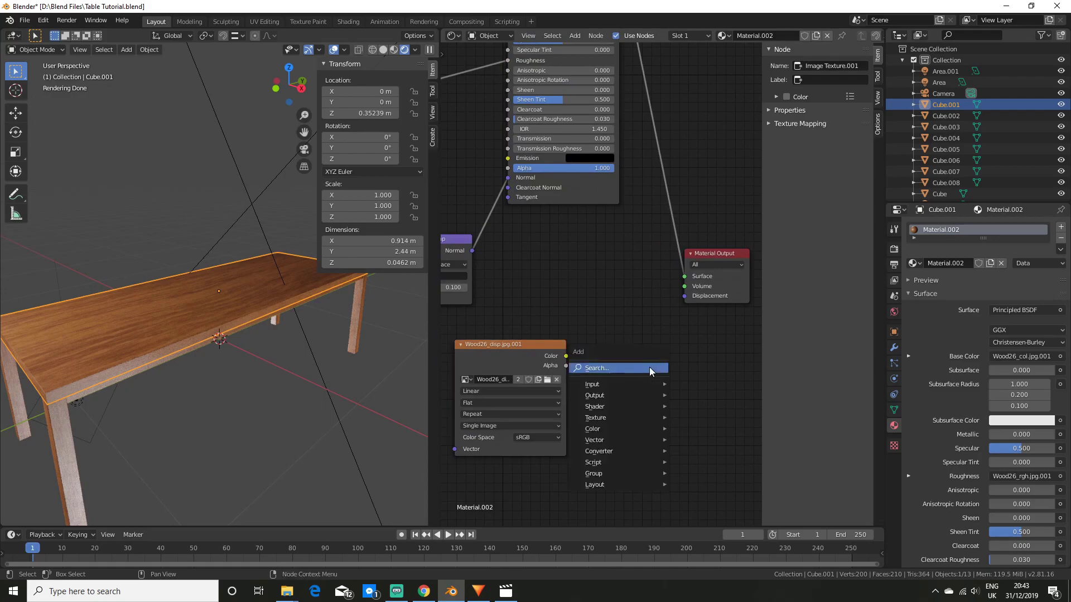
left_click(649, 367)
type("dis")
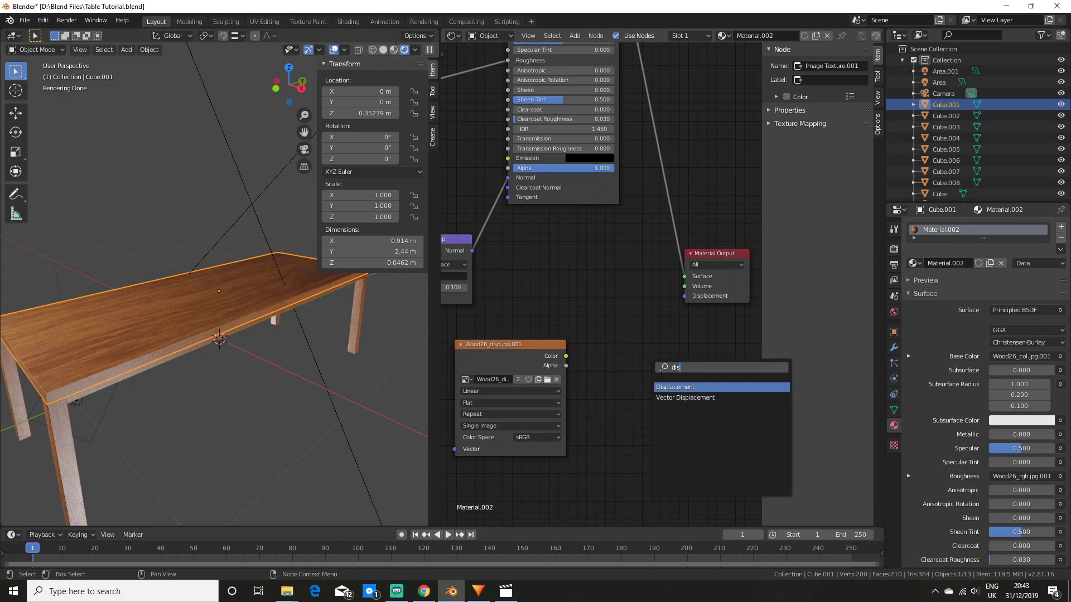
left_click(677, 387)
left_click(585, 355)
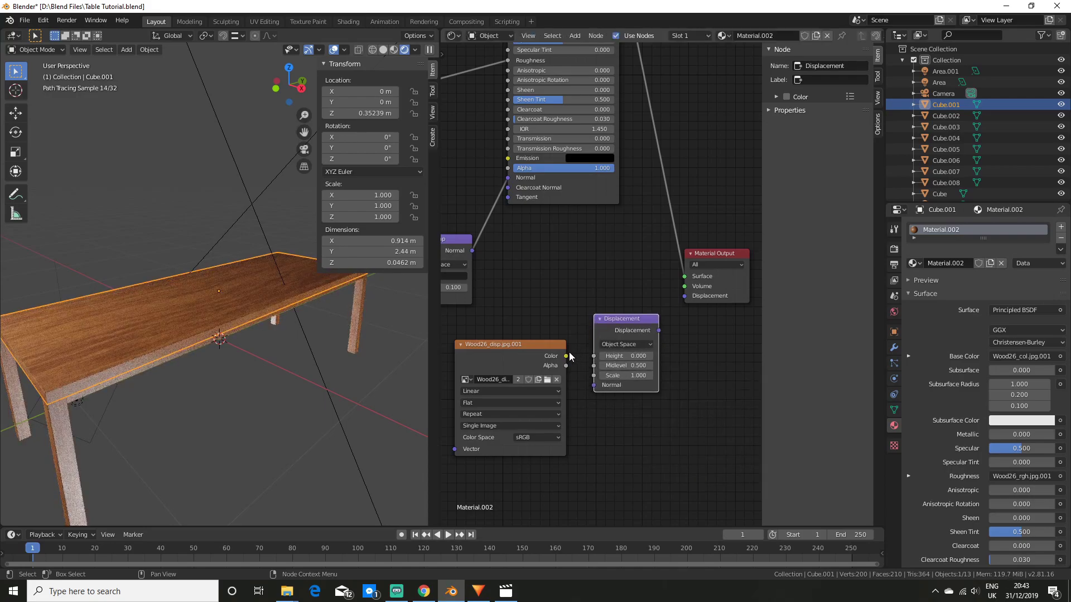
Step: Link the Wood26_disp Color output to the Displacement node's Height, and the node's output to the Material Output's Displacement
left_click_drag(566, 357, 593, 356)
left_click_drag(632, 319, 685, 299)
scroll(202, 380, "up", 3)
mouse_move(202, 380)
middle_mouse_down()
mouse_move(255, 380)
mouse_move(172, 375)
mouse_move(207, 386)
middle_mouse_up()
scroll(254, 380, "up", 2)
scroll(172, 374, "down", 2)
Step: Set the Wood26_disp texture's color space to Non-Color, with the tabletop in Edit Mode and rendered shading
key("Tab")
left_click(391, 50)
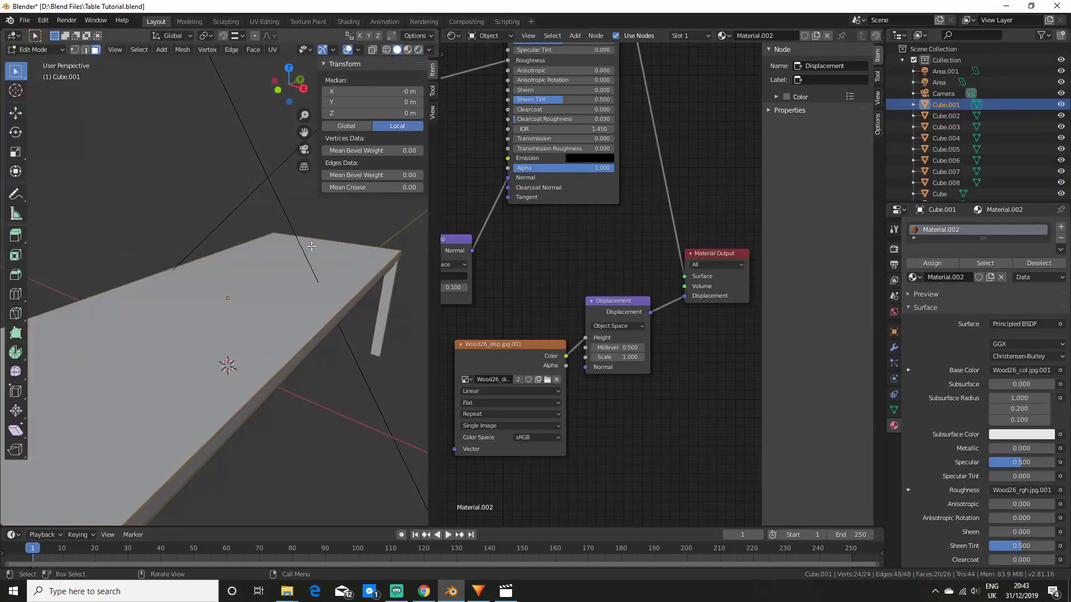
left_click(417, 51)
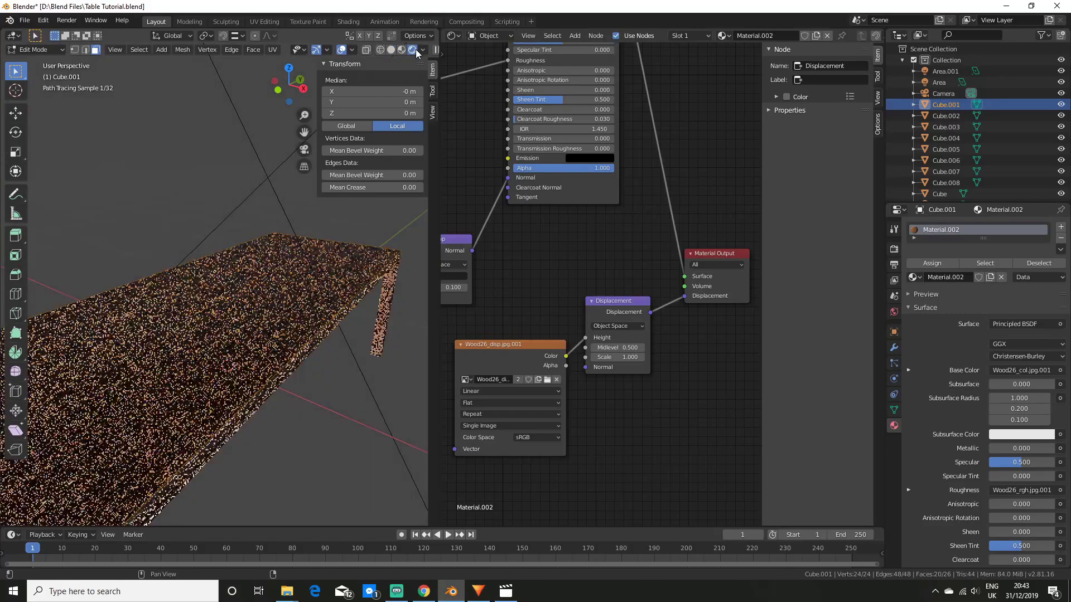
left_click(526, 440)
left_click(548, 483)
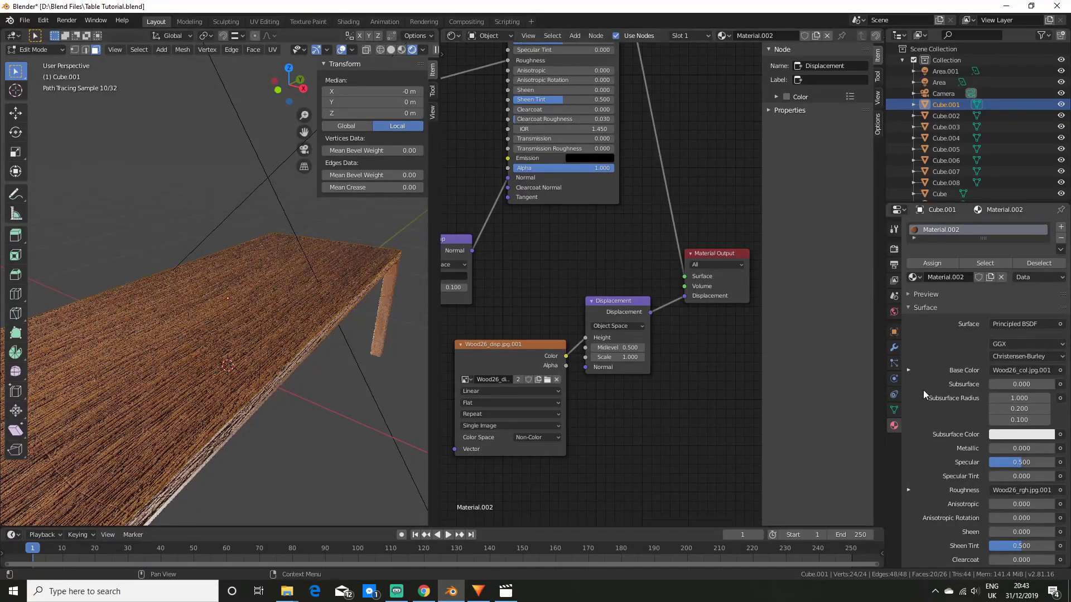
Step: Expand the tabletop material's settings and set its surface displacement method to Displacement and Bump
scroll(958, 406, "down", 10)
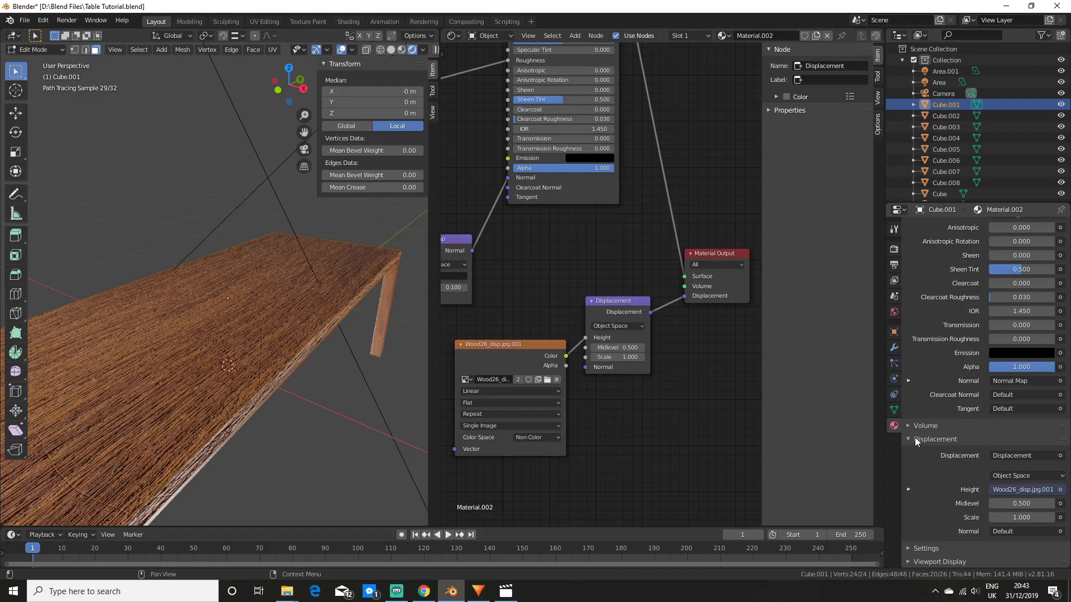
left_click(1031, 456)
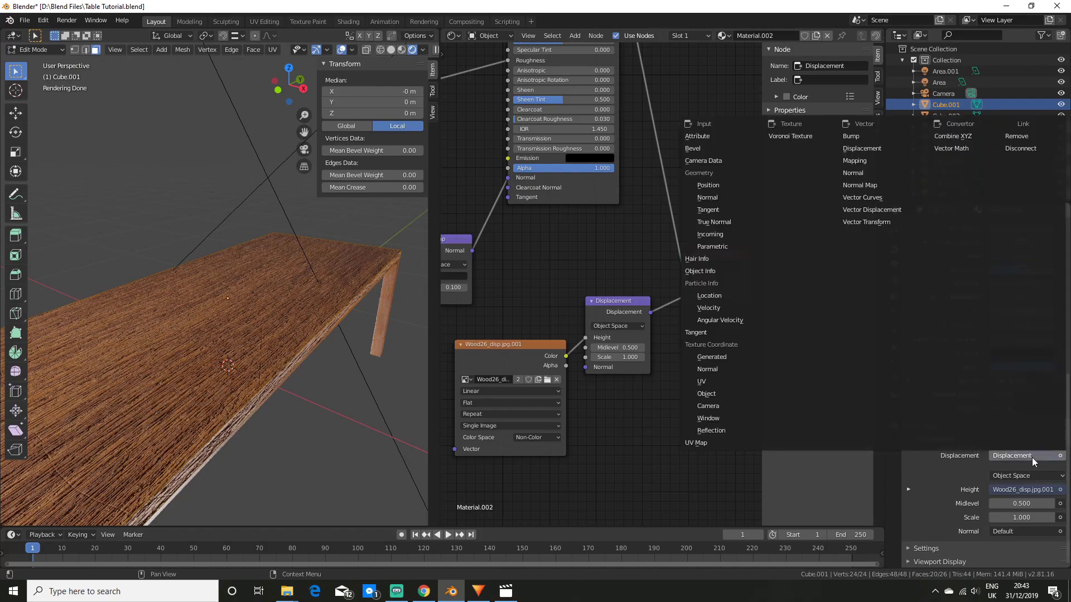
left_click(1038, 474)
left_click(1038, 489)
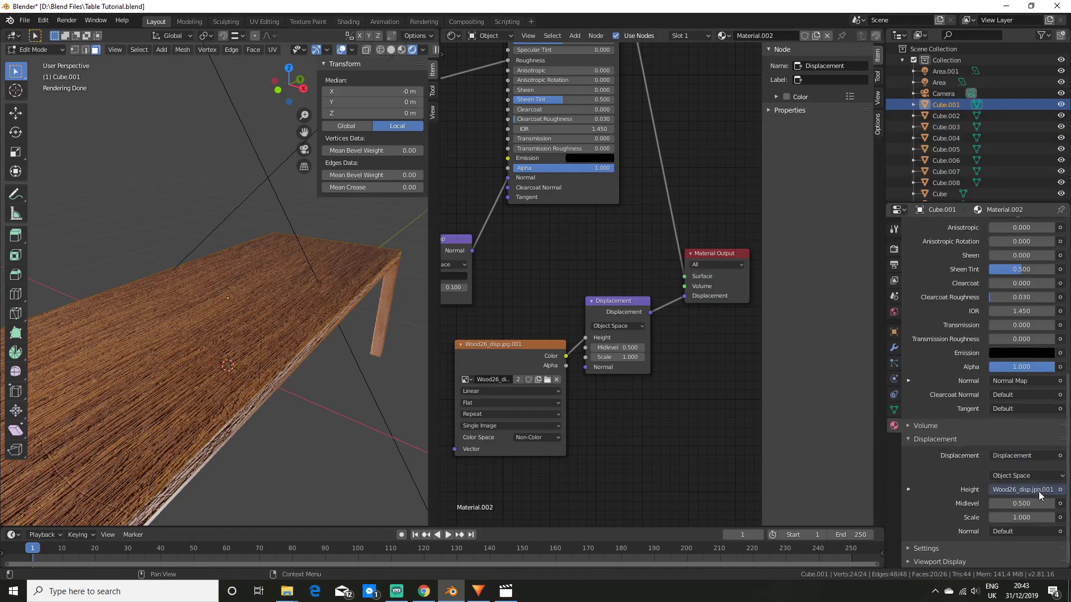
left_click(1020, 533)
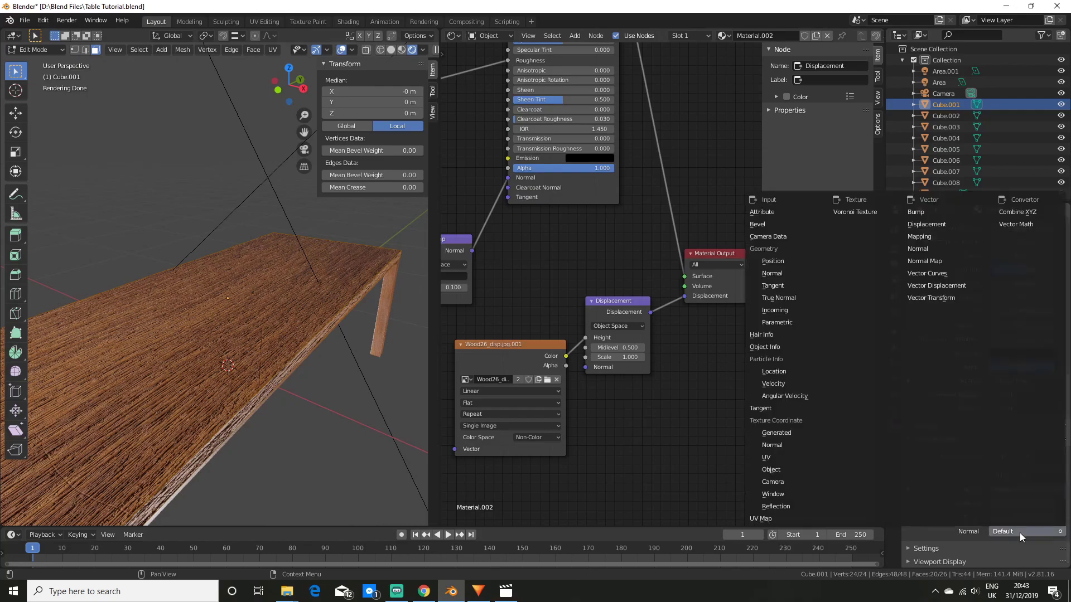
left_click(919, 546)
scroll(920, 537, "down", 5)
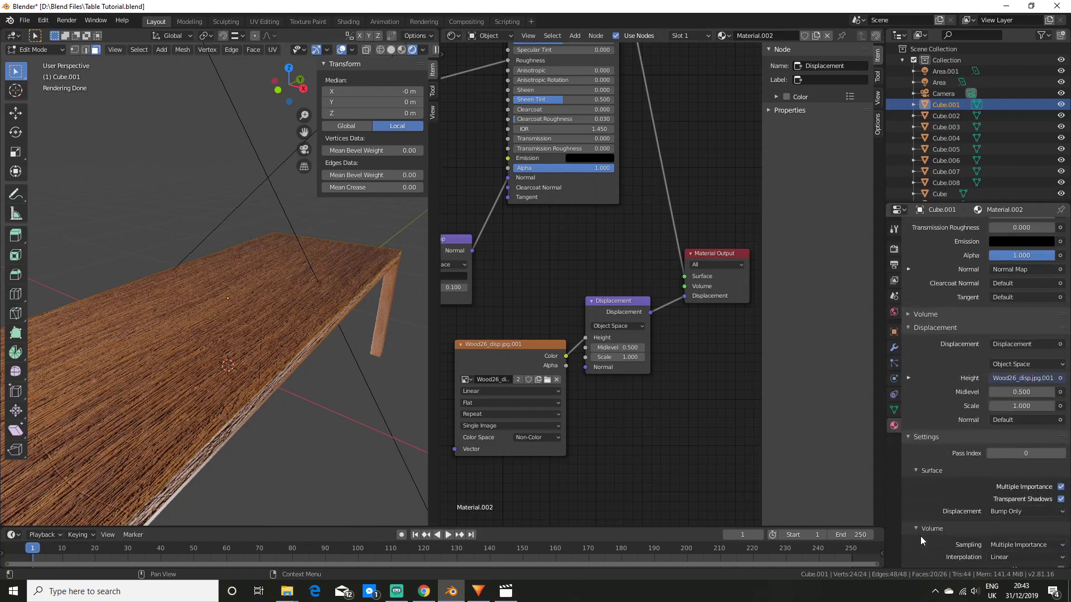
left_click(1025, 487)
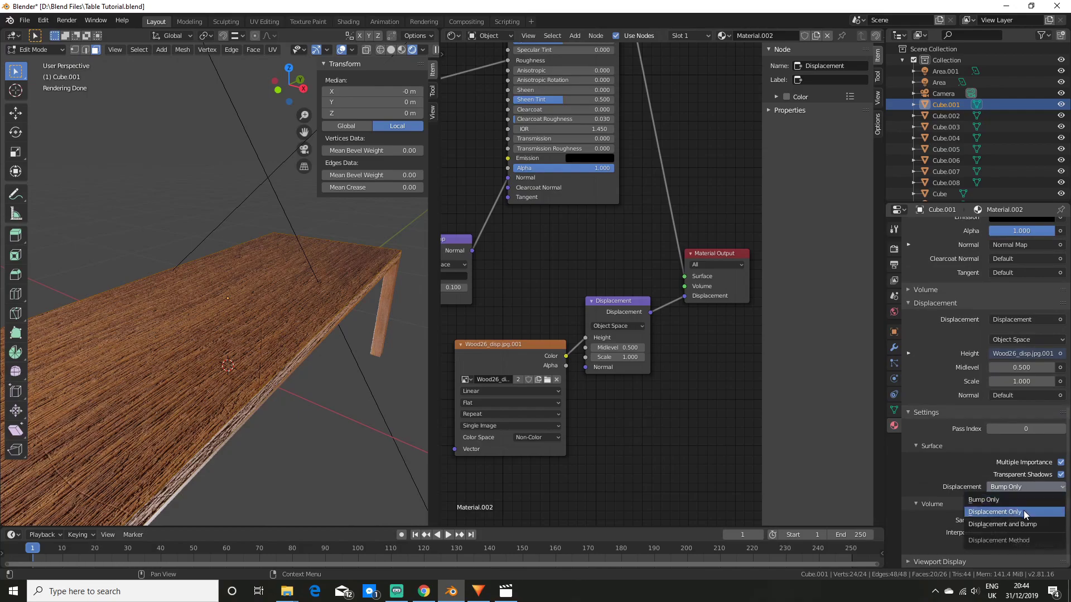
left_click(1019, 526)
Step: Set the Displacement node's scale to 0.001
mouse_move(248, 412)
middle_mouse_down()
mouse_move(304, 408)
mouse_move(266, 402)
middle_mouse_up()
left_click_drag(618, 357, 612, 356)
left_click(618, 357)
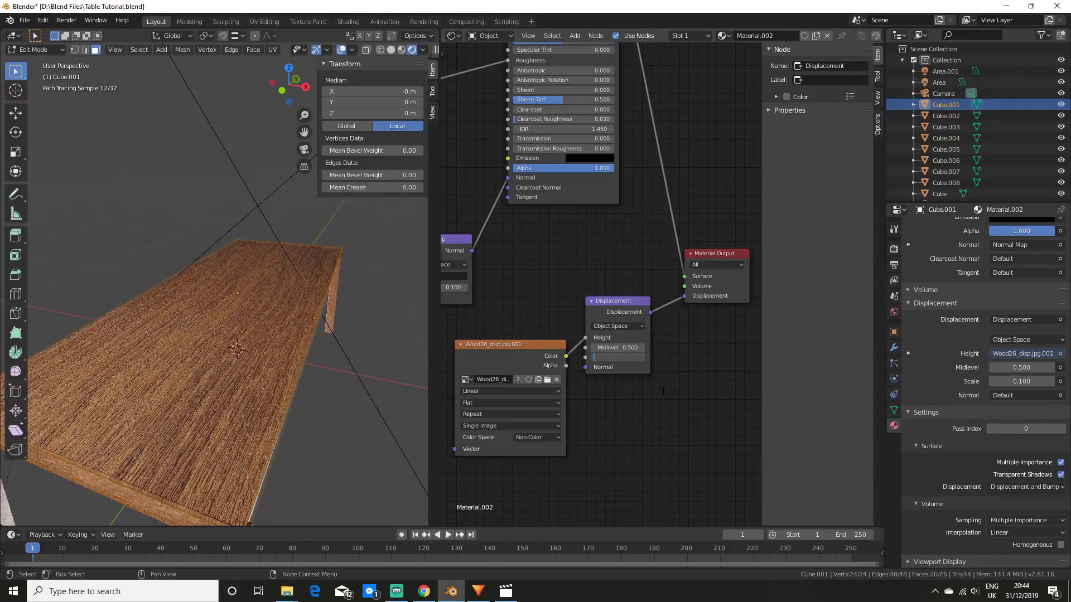
type("0.001")
key("Return")
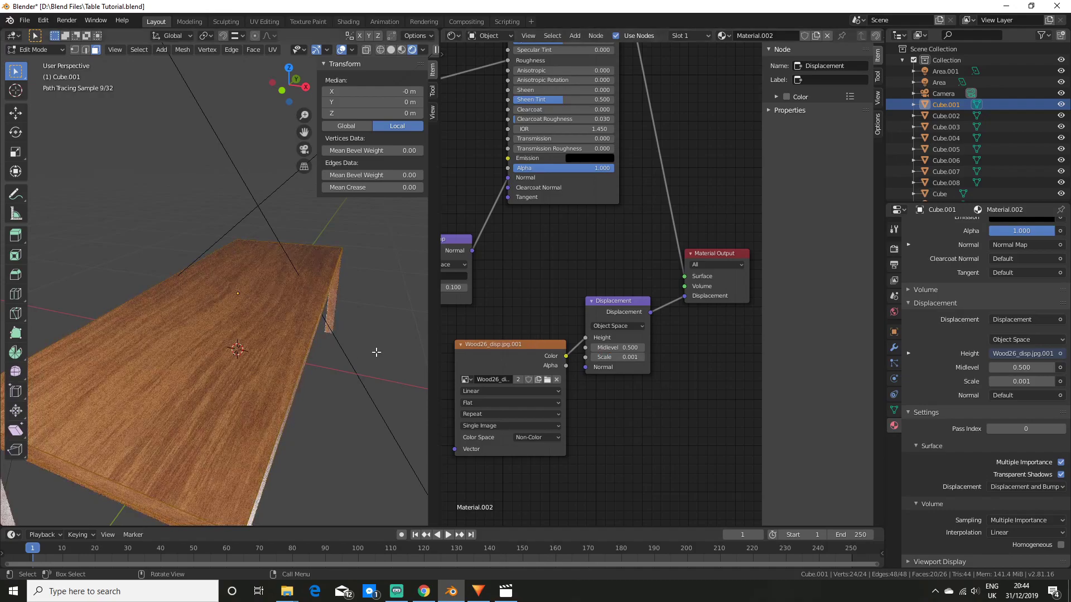
Step: Switch the viewport to solid shading and select all linked faces of the tabletop in Edit Mode
mouse_move(235, 361)
middle_mouse_down()
mouse_move(194, 353)
mouse_move(234, 365)
mouse_move(230, 374)
mouse_move(238, 366)
middle_mouse_up()
key("Tab")
key("Tab")
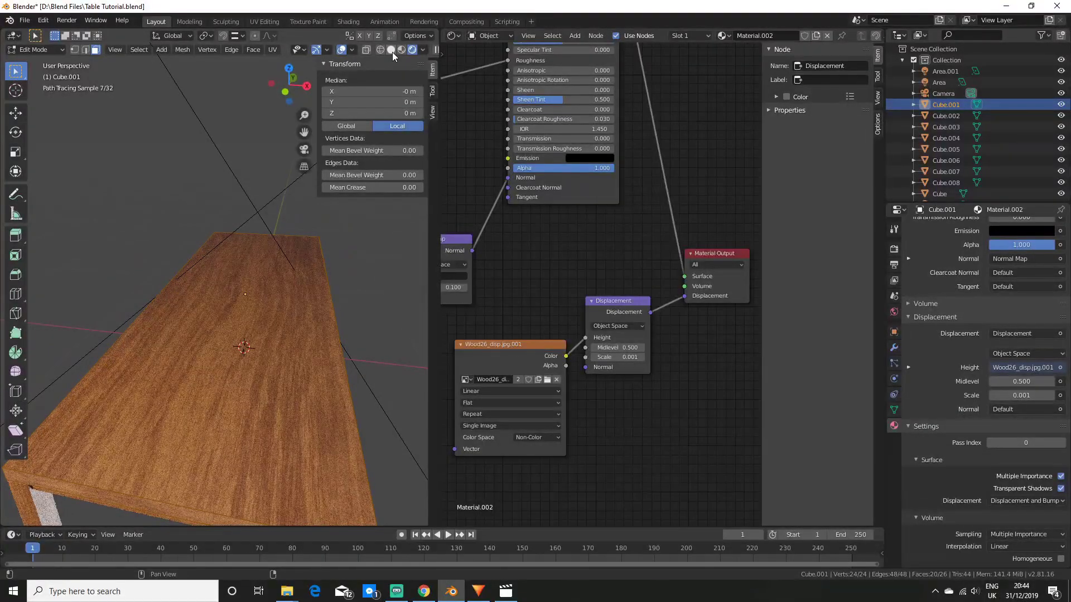
left_click(391, 50)
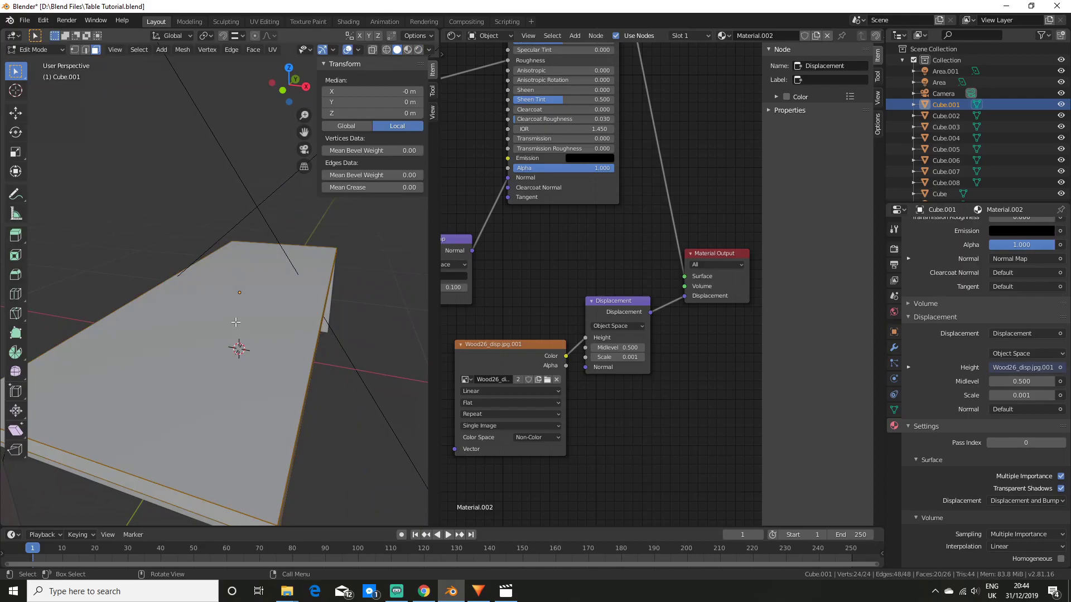
key("ctrl+l")
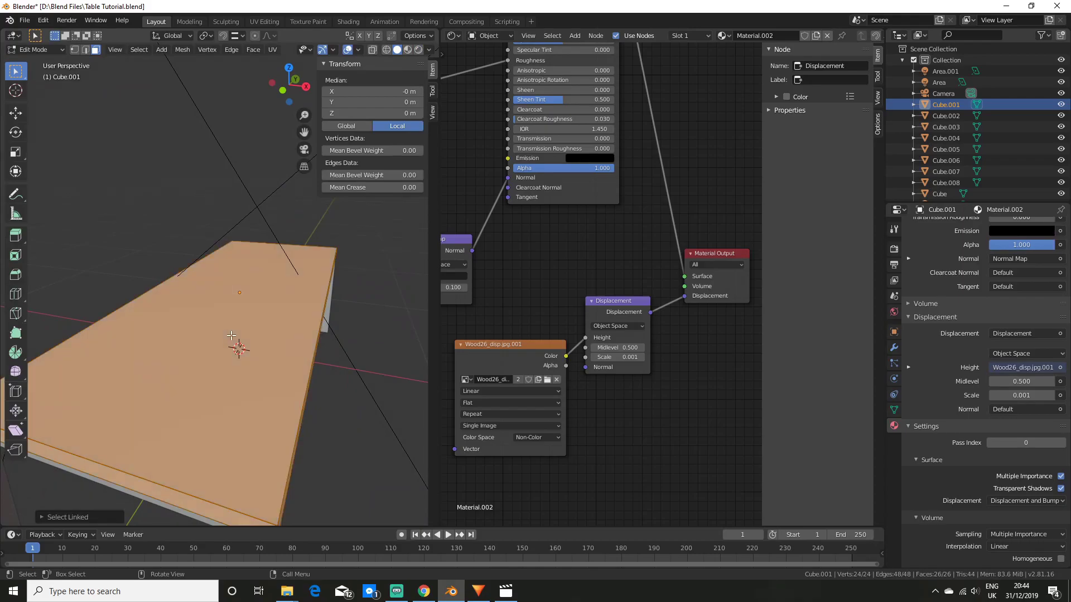
Step: Subdivide the selected tabletop faces five times
scroll(232, 336, "down", 4)
right_click(229, 325)
left_click(230, 323)
right_click(229, 325)
left_click(230, 323)
right_click(229, 325)
left_click(229, 324)
right_click(228, 325)
left_click(230, 323)
right_click(228, 325)
left_click(230, 323)
Step: Return to Object Mode with rendered shading and examine the displaced wood surface of the tabletop up close
mouse_move(230, 325)
middle_mouse_down()
mouse_move(126, 354)
mouse_move(162, 384)
mouse_move(210, 339)
mouse_move(254, 377)
mouse_move(263, 368)
mouse_move(101, 380)
middle_mouse_up()
scroll(187, 349, "up", 4)
scroll(165, 382, "down", 4)
key("Tab")
scroll(229, 360, "up", 2)
left_click(419, 51)
scroll(100, 381, "down", 3)
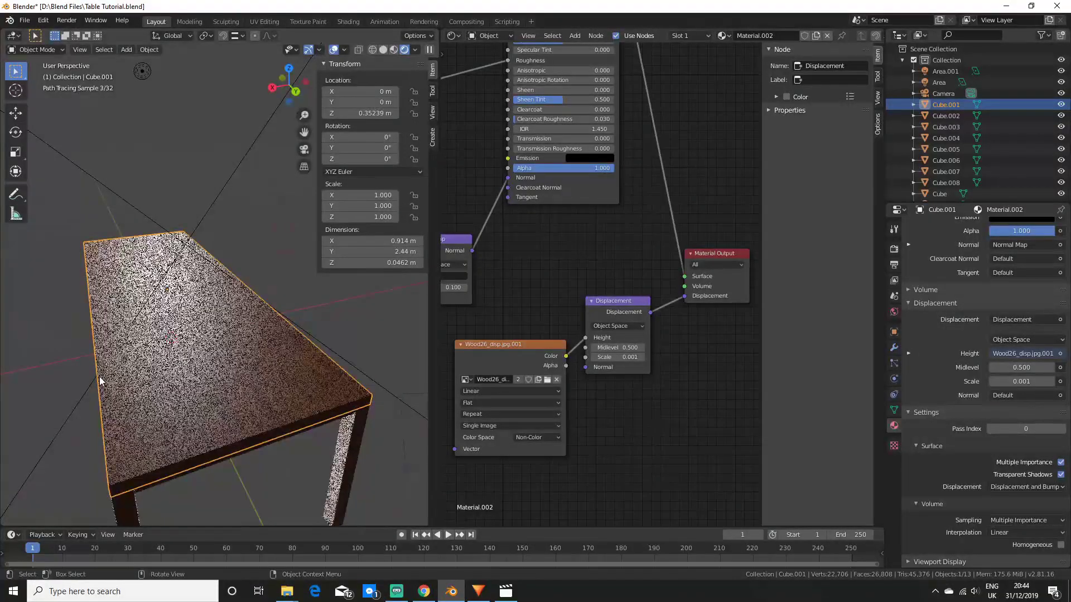
scroll(101, 381, "up", 3)
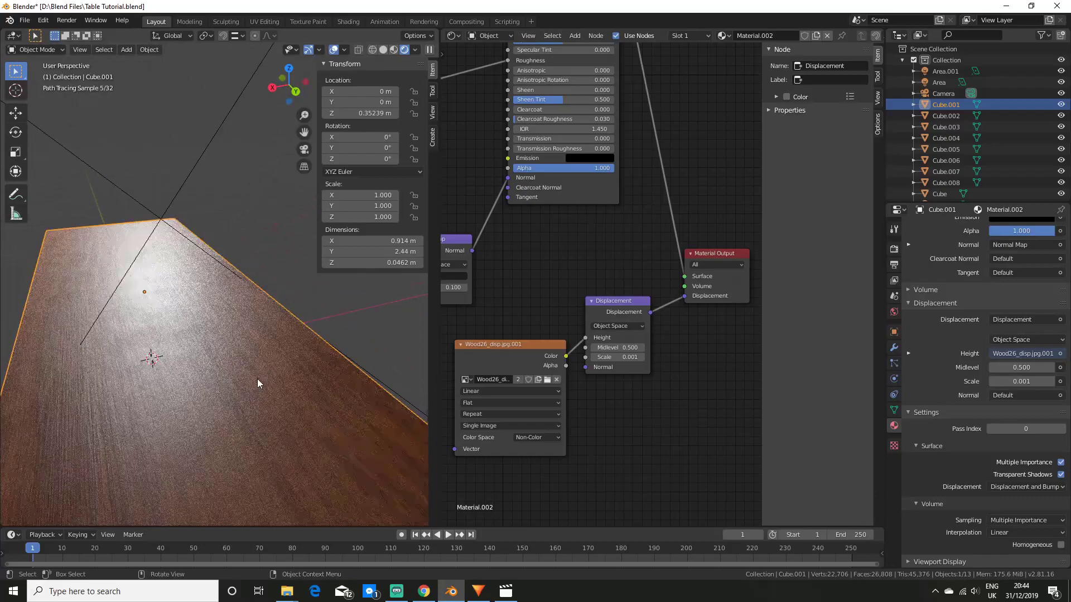
mouse_move(257, 379)
middle_mouse_down()
mouse_move(235, 375)
mouse_move(268, 370)
middle_mouse_up()
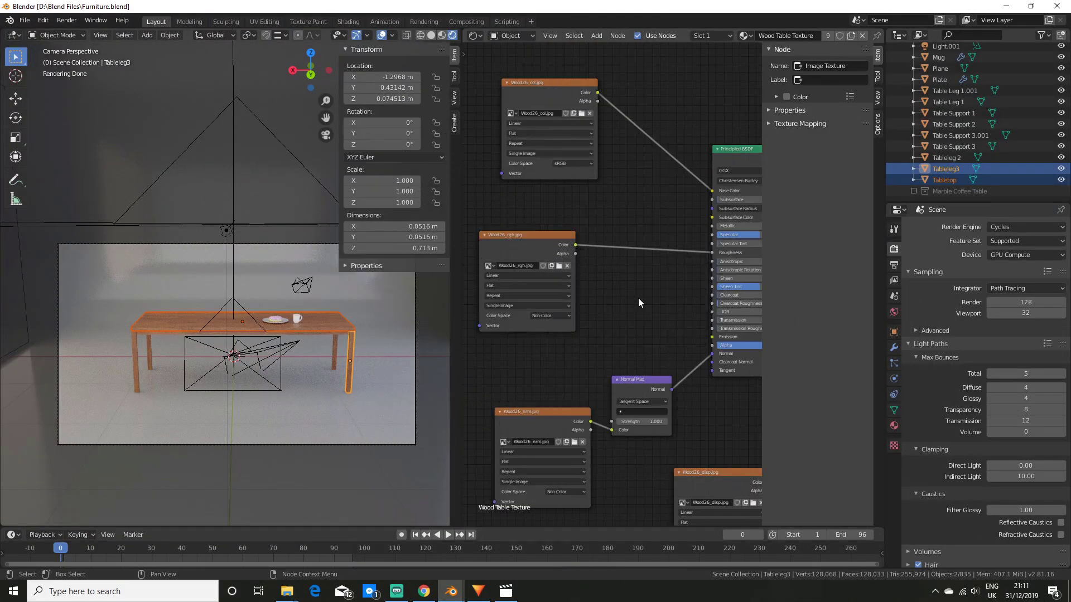